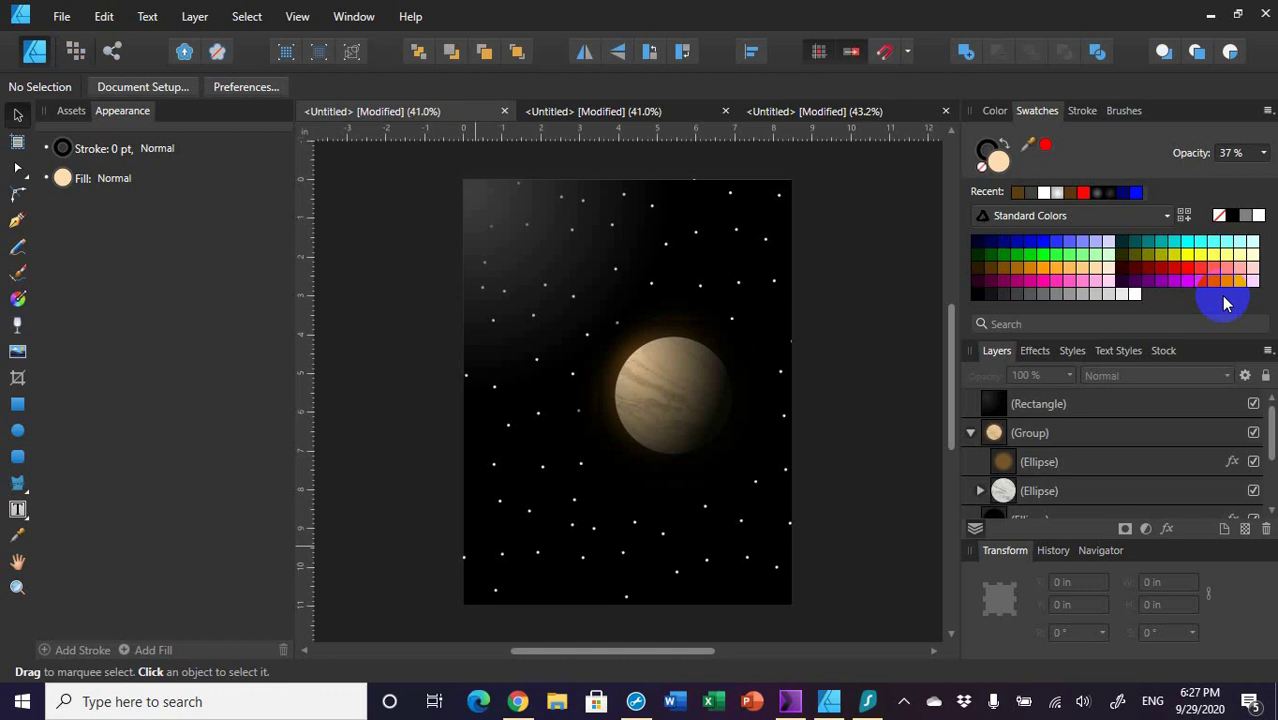
- Switch to the third open document and select the black background rectangle behind the stars
{"action": "left_click", "coordinate": [816, 122]}
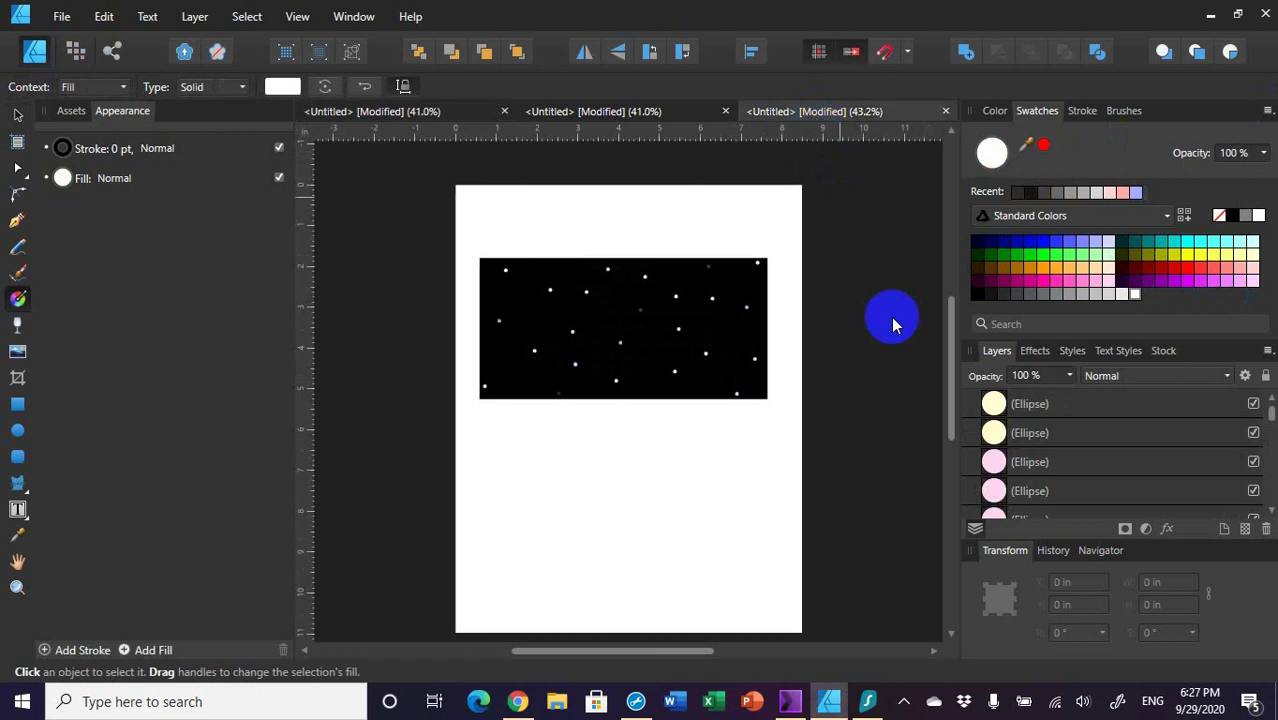
{"action": "left_click", "coordinate": [17, 116]}
{"action": "left_click", "coordinate": [613, 464]}
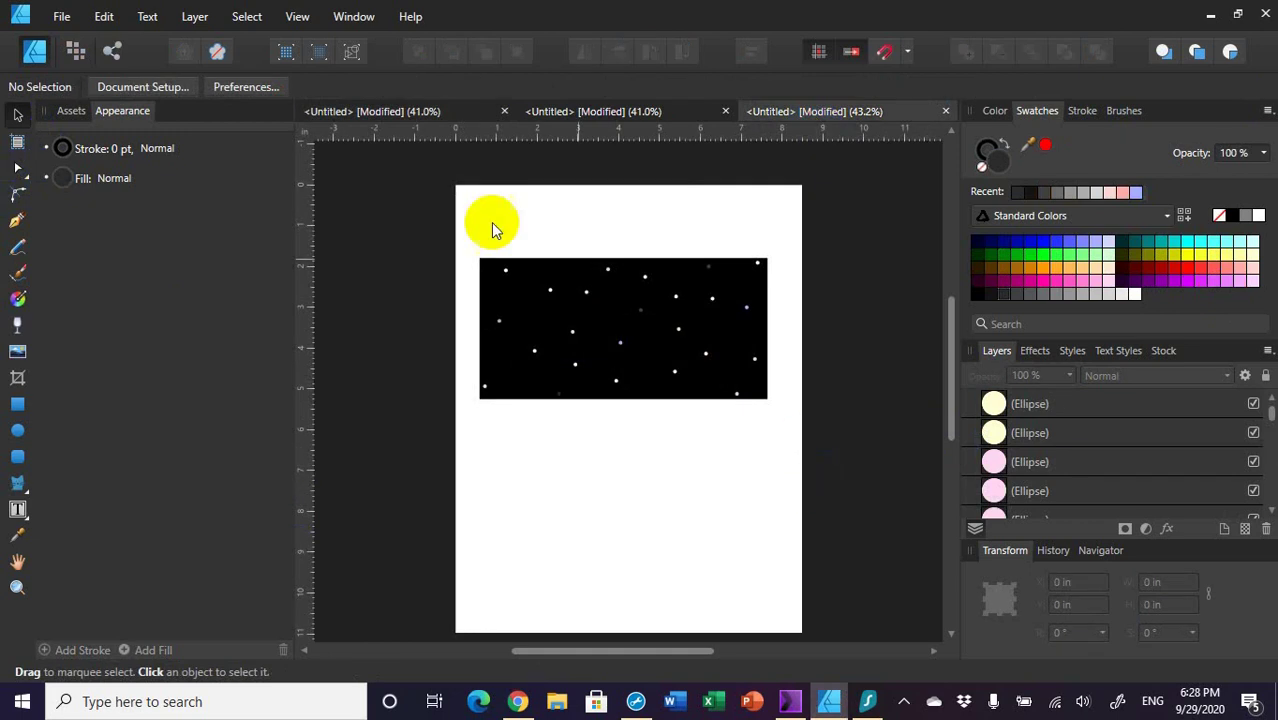
{"action": "left_click_drag", "start_coordinate": [478, 280], "coordinate": [490, 303]}
{"action": "left_click", "coordinate": [491, 303]}
{"action": "left_click_drag", "start_coordinate": [1258, 406], "coordinate": [1266, 493]}
{"action": "left_click", "coordinate": [1035, 492]}
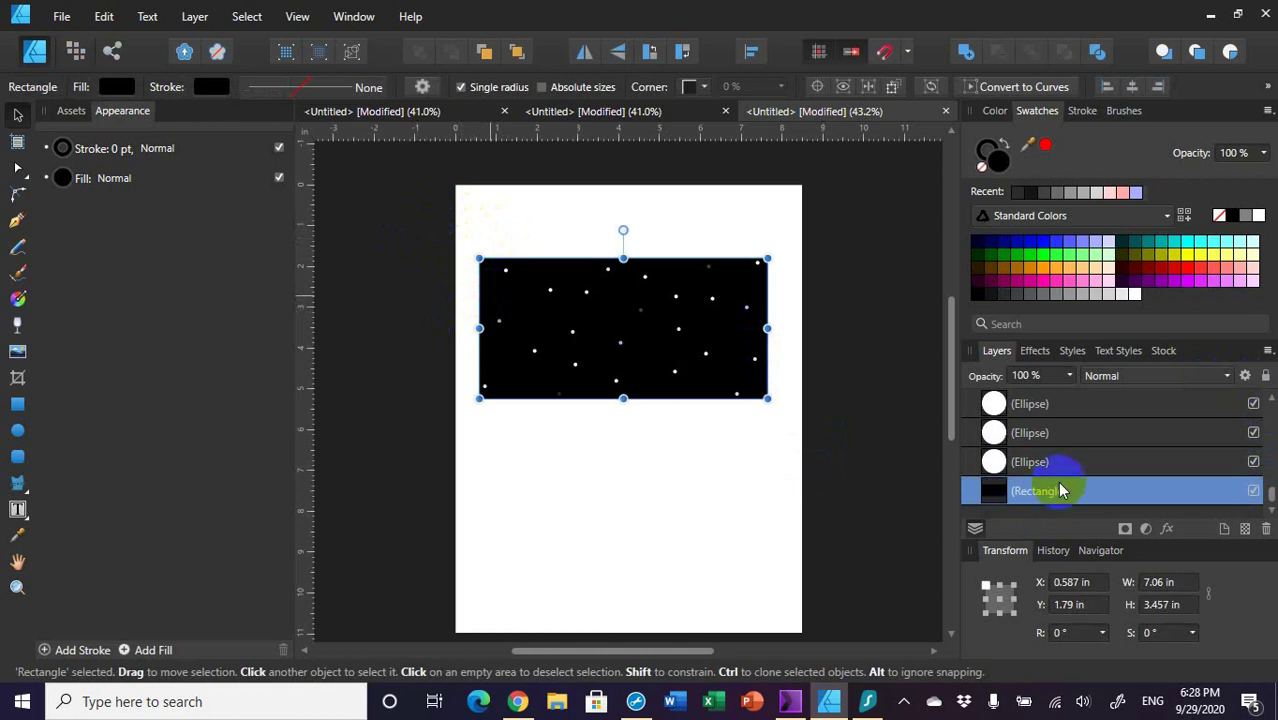
{"action": "mouse_move", "coordinate": [1057, 489]}
{"action": "left_mouse_down"}
{"action": "mouse_move", "coordinate": [990, 457]}
{"action": "mouse_move", "coordinate": [1013, 449]}
{"action": "mouse_move", "coordinate": [572, 397]}
{"action": "mouse_move", "coordinate": [625, 322]}
{"action": "mouse_move", "coordinate": [576, 314]}
{"action": "mouse_move", "coordinate": [485, 362]}
{"action": "mouse_move", "coordinate": [563, 393]}
{"action": "left_mouse_up"}
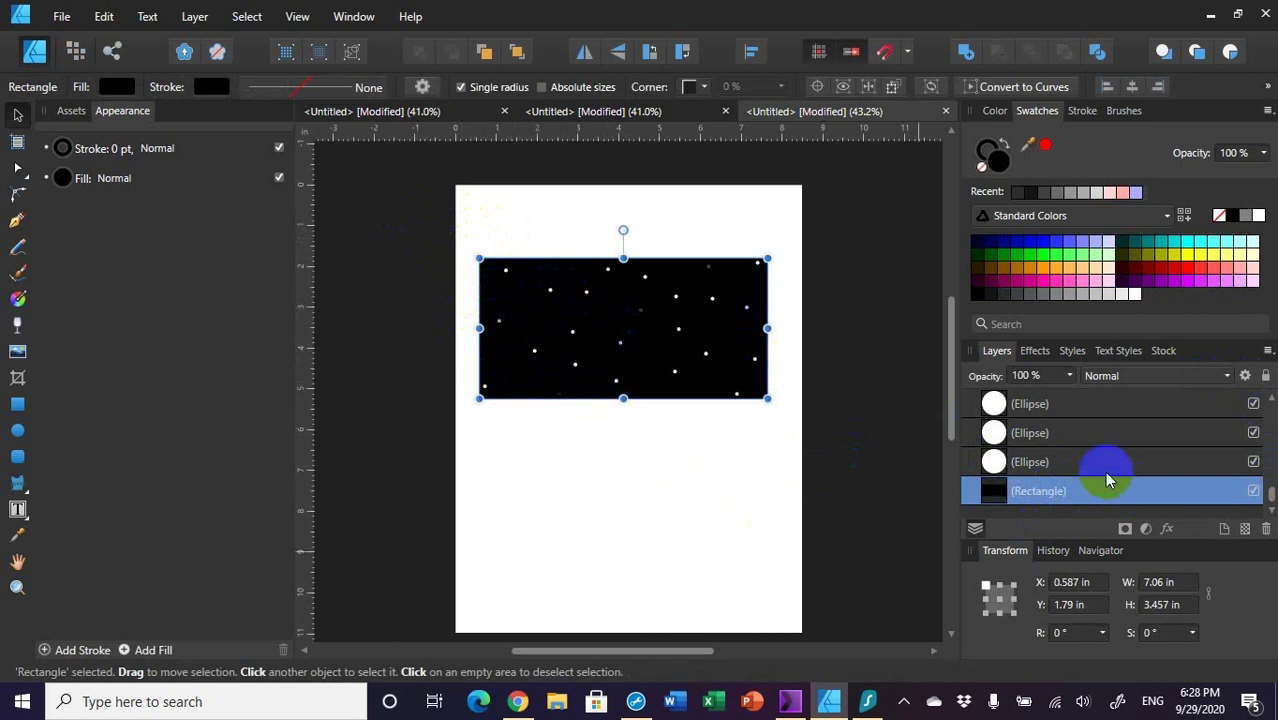
- Inspect the dim grey star overlapping the rectangle's lower edge, and clear the selection
{"action": "scroll", "coordinate": [1063, 473], "scroll_direction": "up", "scroll_amount": 2}
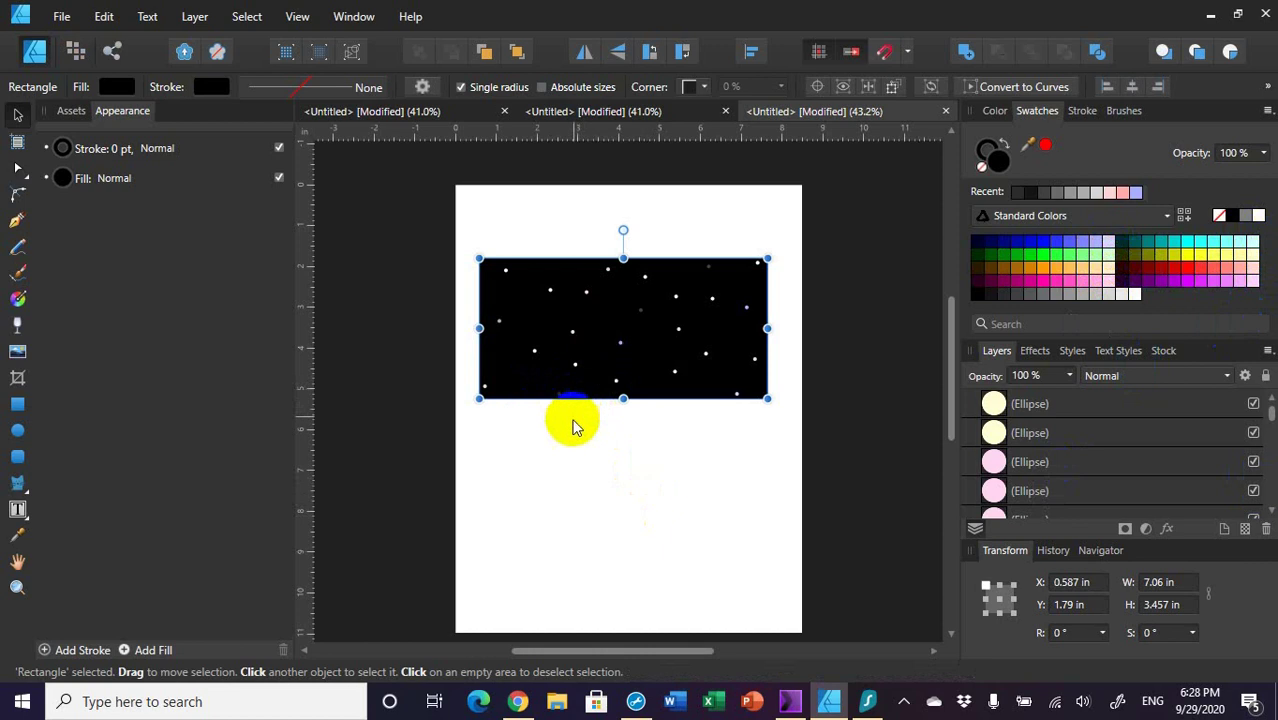
{"action": "left_click", "coordinate": [558, 403]}
{"action": "left_click_drag", "start_coordinate": [558, 403], "coordinate": [543, 368]}
{"action": "key", "text": "ctrl+shift+["}
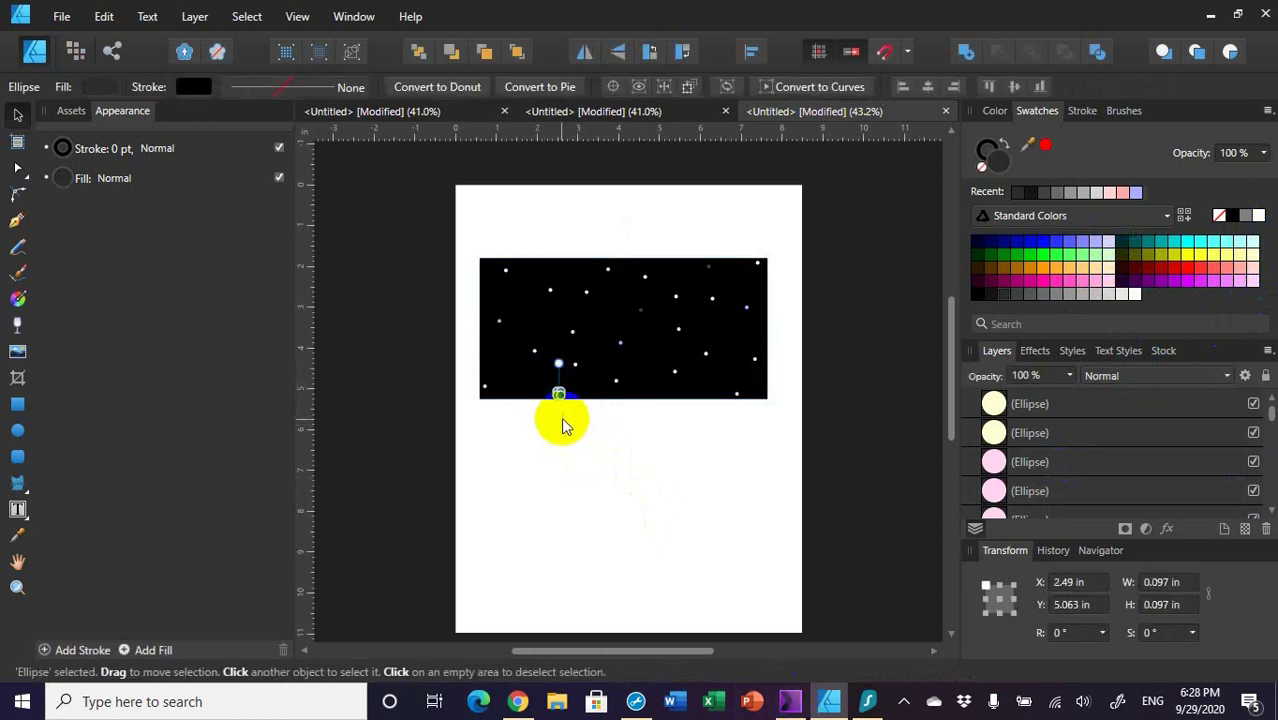
{"action": "left_click", "coordinate": [577, 430]}
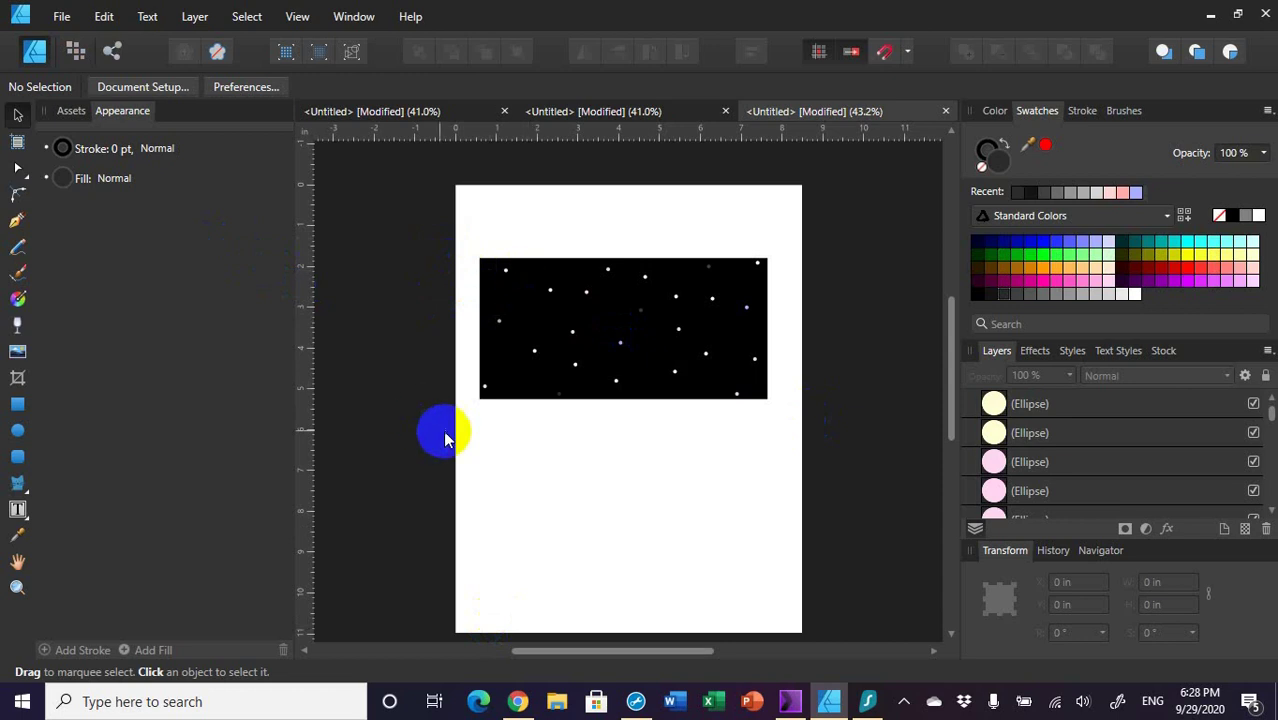
- Select the whole starfield, set up a PNG export with the area Selection without background, and cancel at the save dialog
{"action": "left_click_drag", "start_coordinate": [430, 225], "coordinate": [833, 470]}
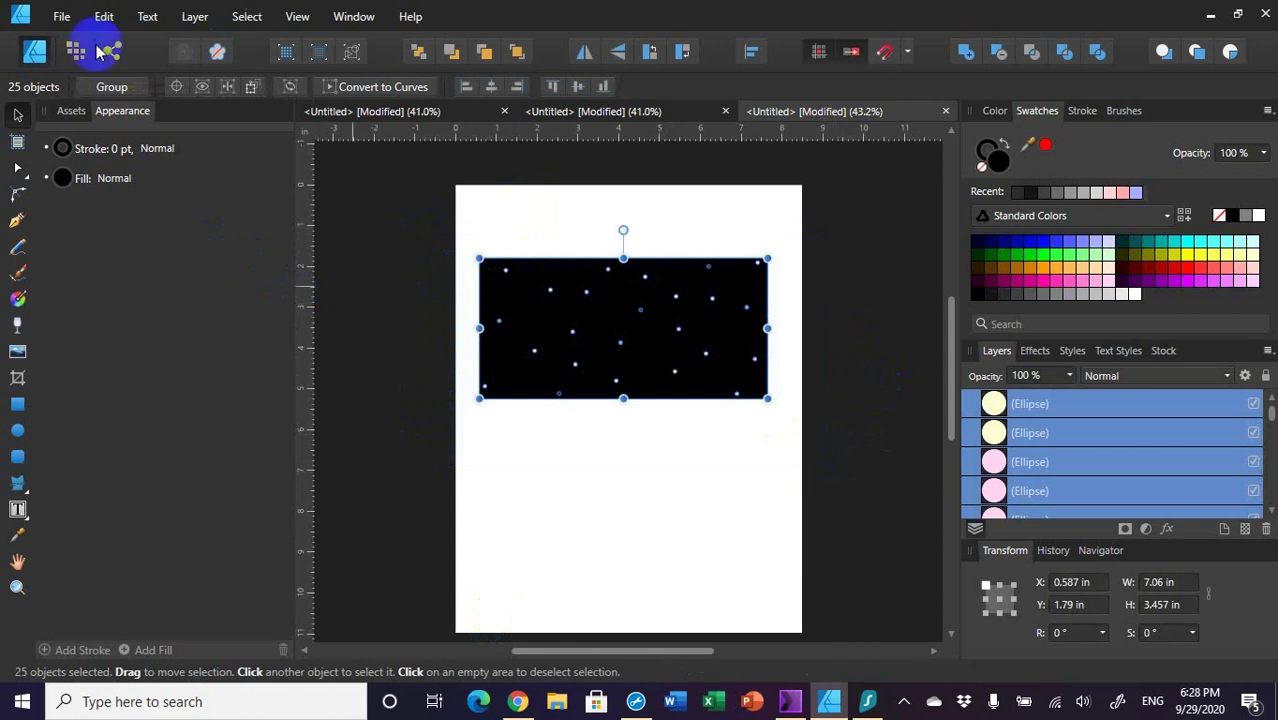
{"action": "left_click", "coordinate": [62, 17]}
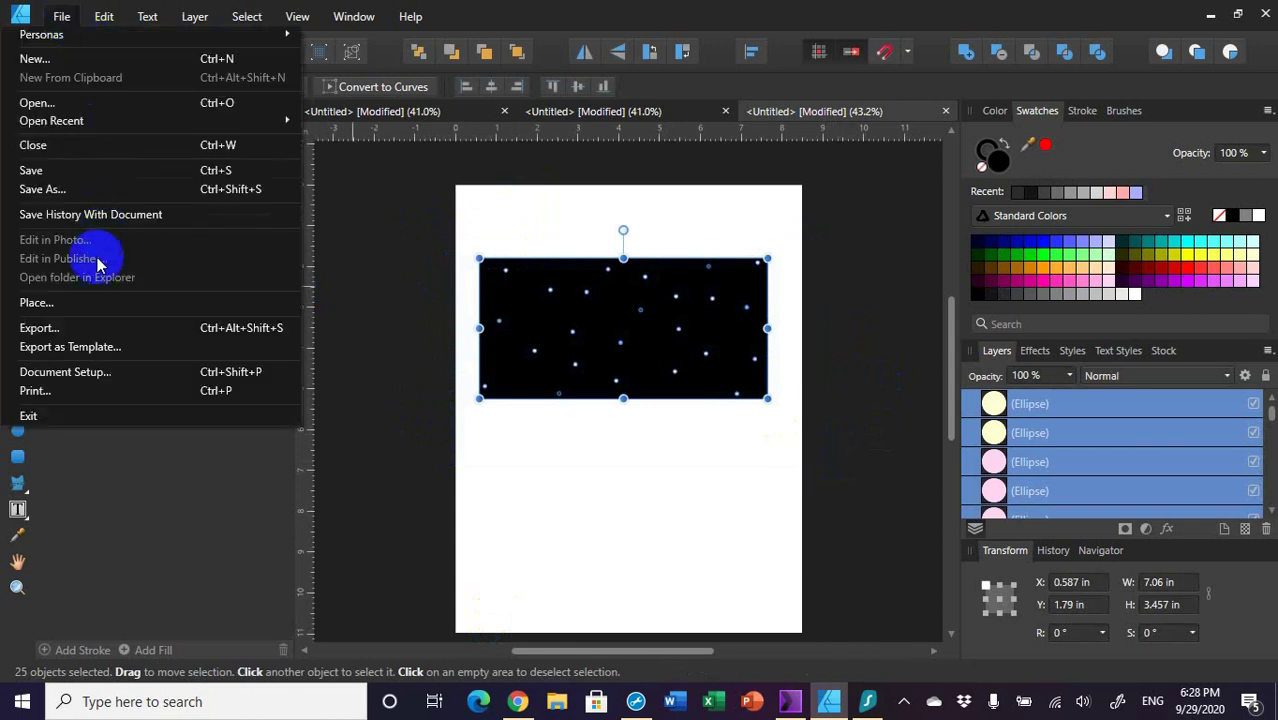
{"action": "left_click", "coordinate": [87, 327]}
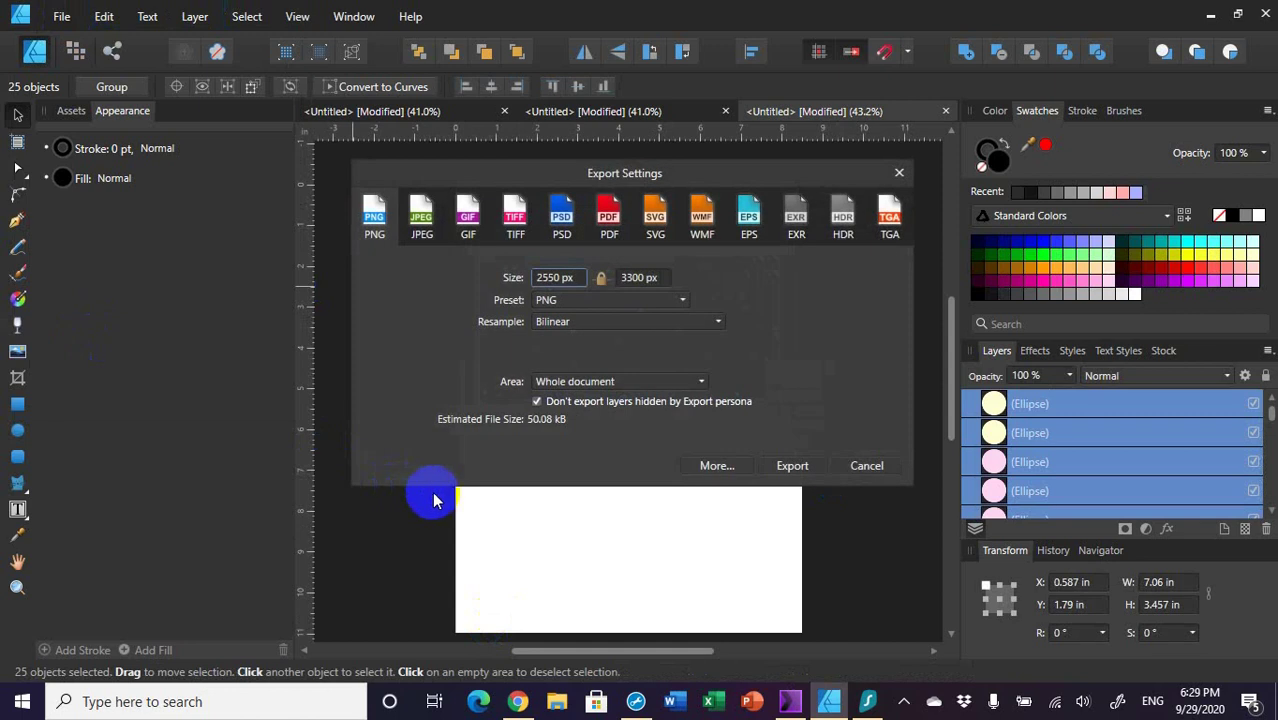
{"action": "left_click", "coordinate": [376, 221]}
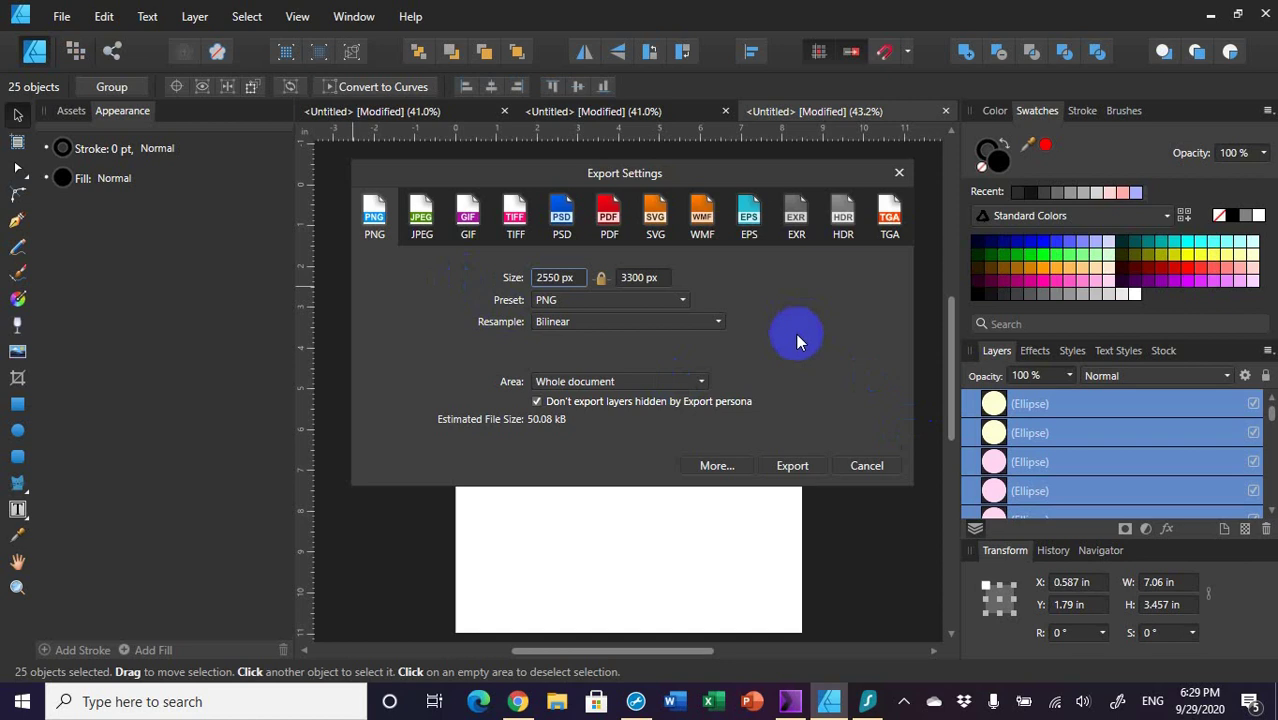
{"action": "left_click", "coordinate": [703, 381]}
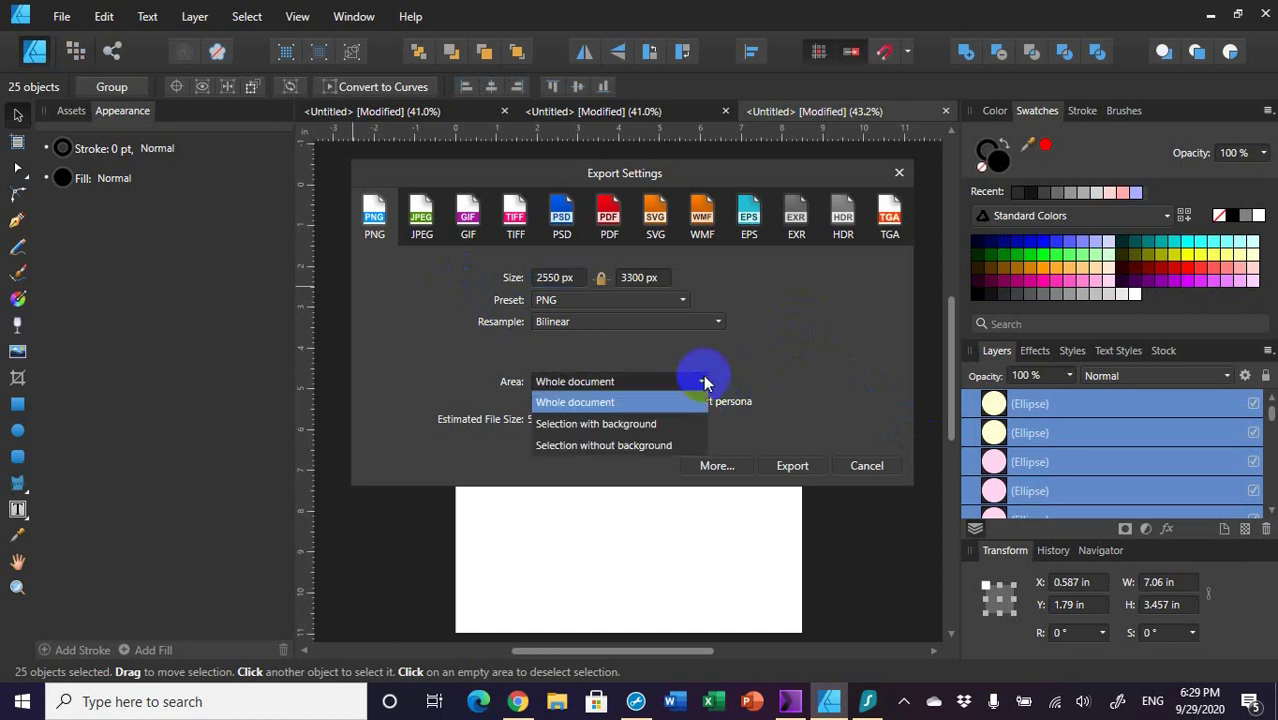
{"action": "left_click", "coordinate": [658, 446]}
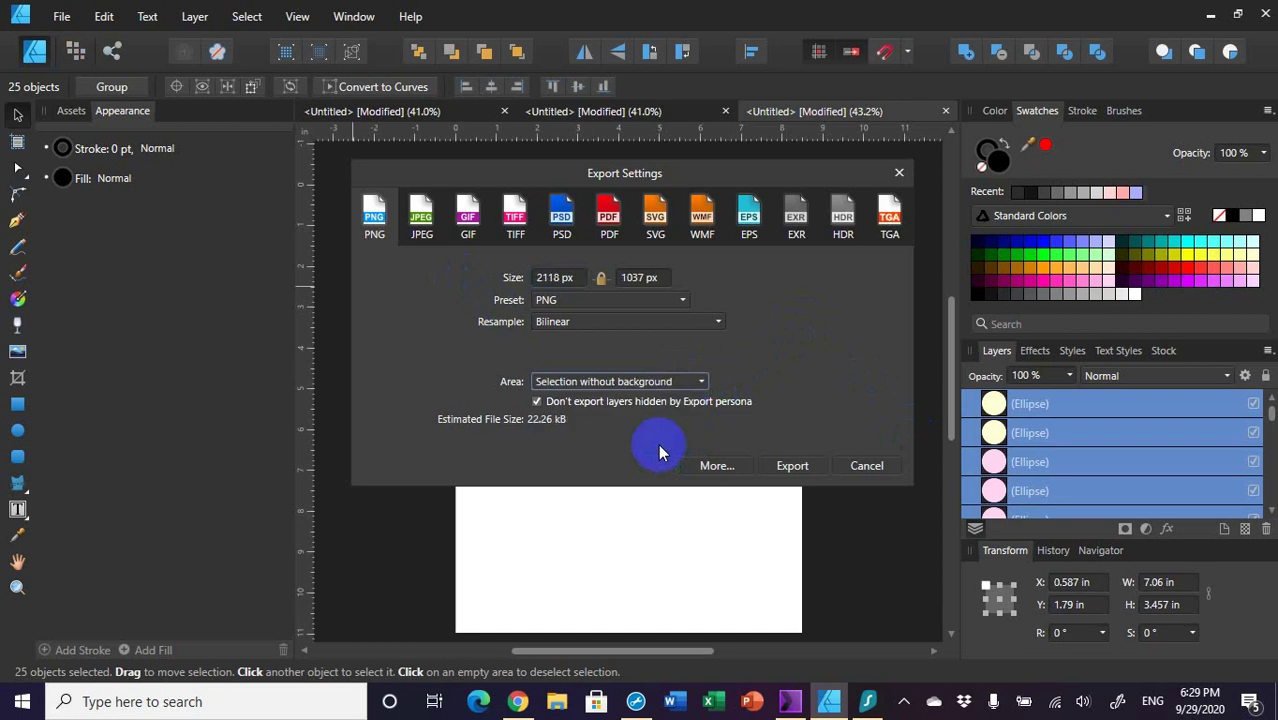
{"action": "left_click", "coordinate": [790, 466]}
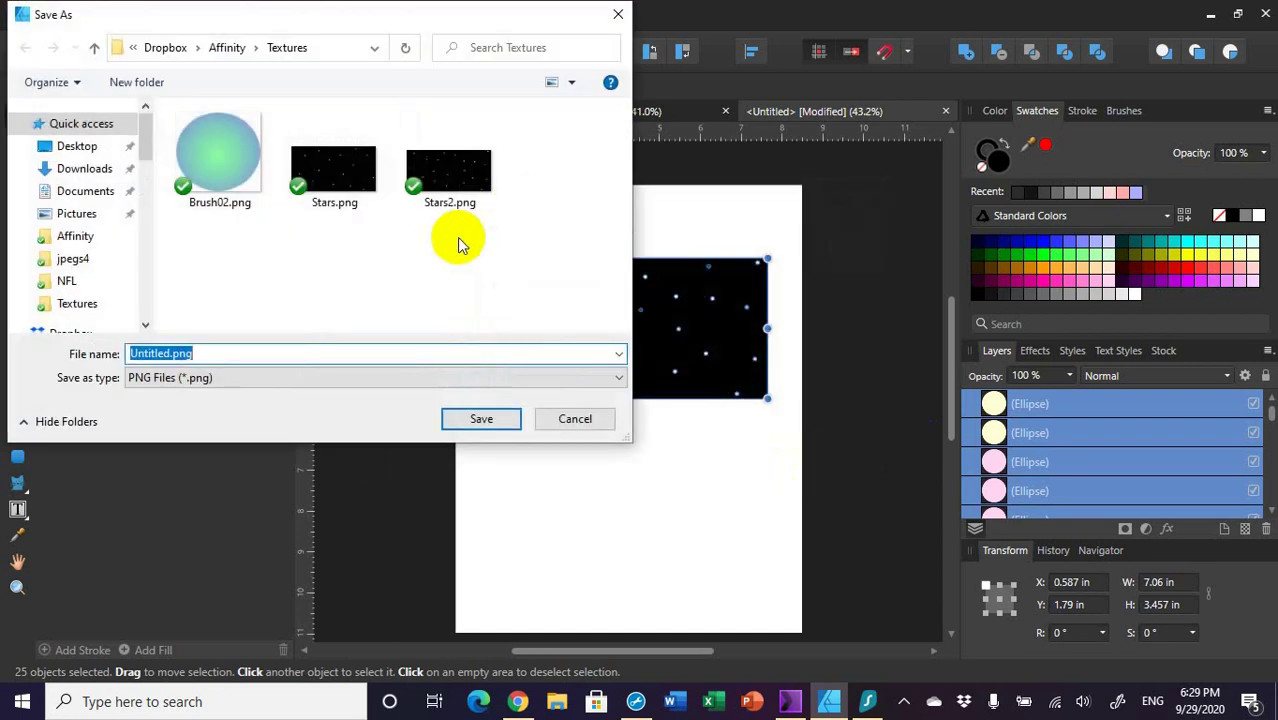
{"action": "left_click", "coordinate": [447, 181]}
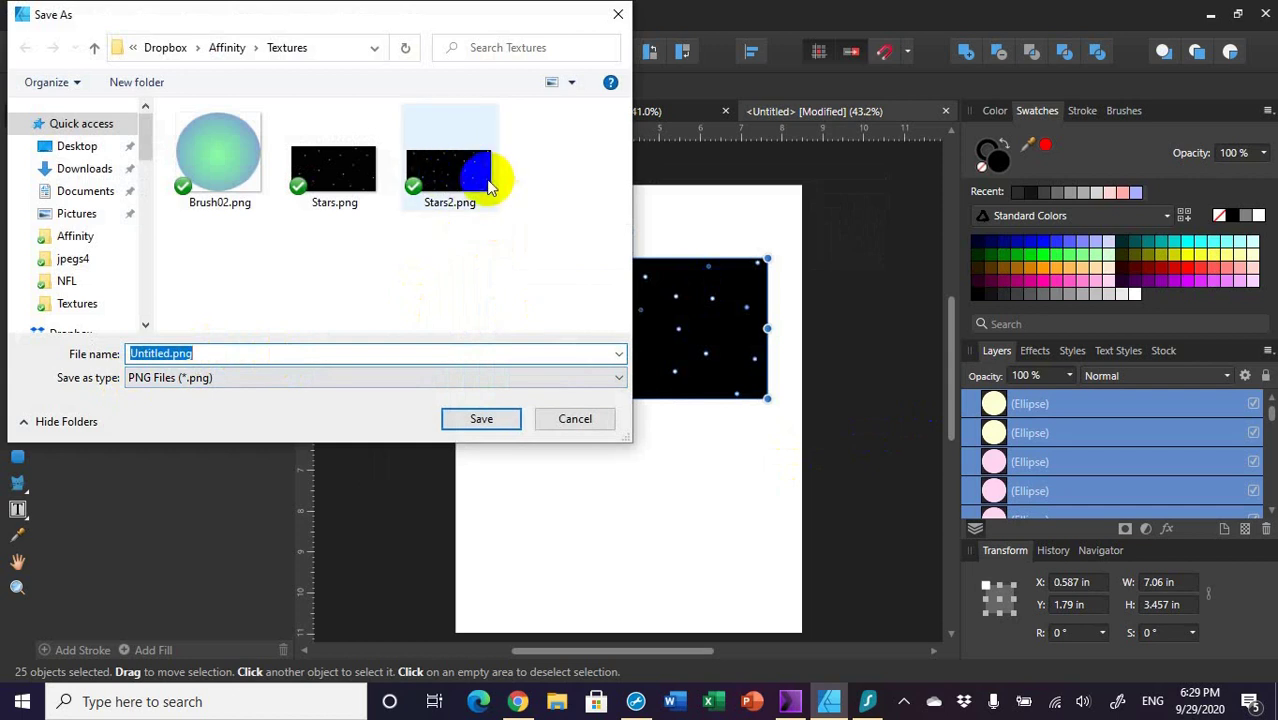
{"action": "left_click", "coordinate": [450, 182]}
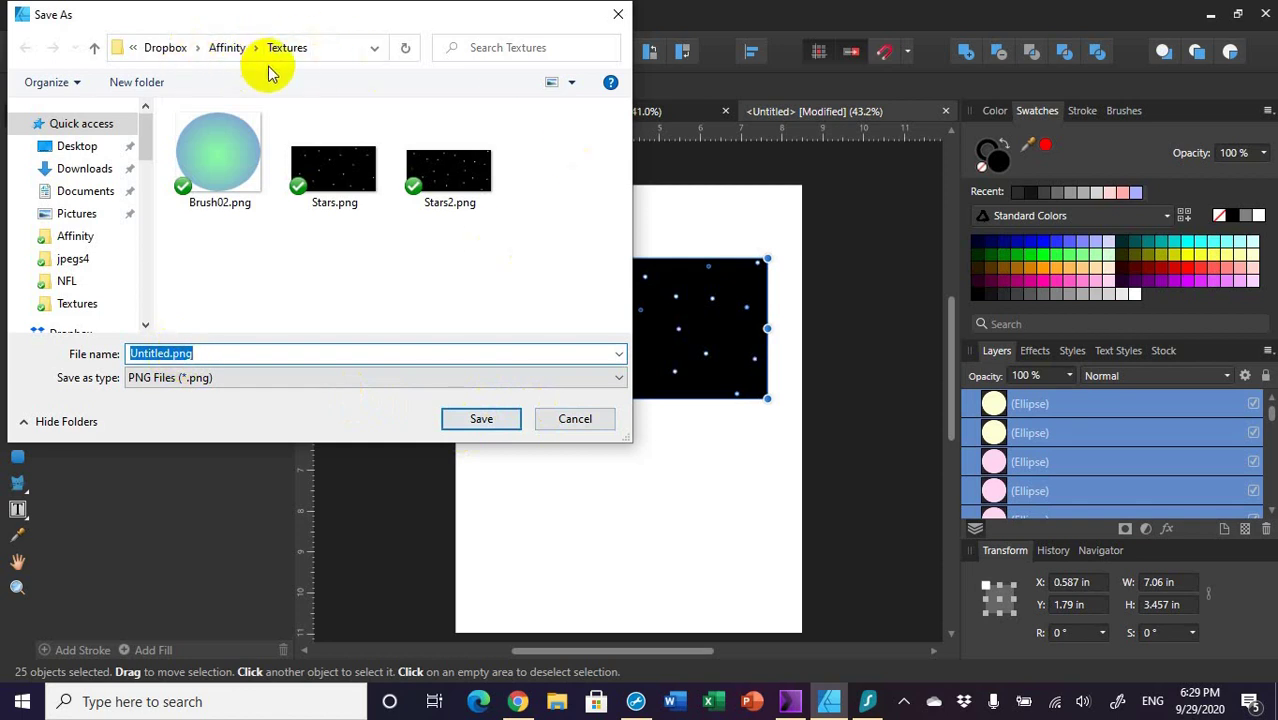
{"action": "left_click", "coordinate": [565, 423]}
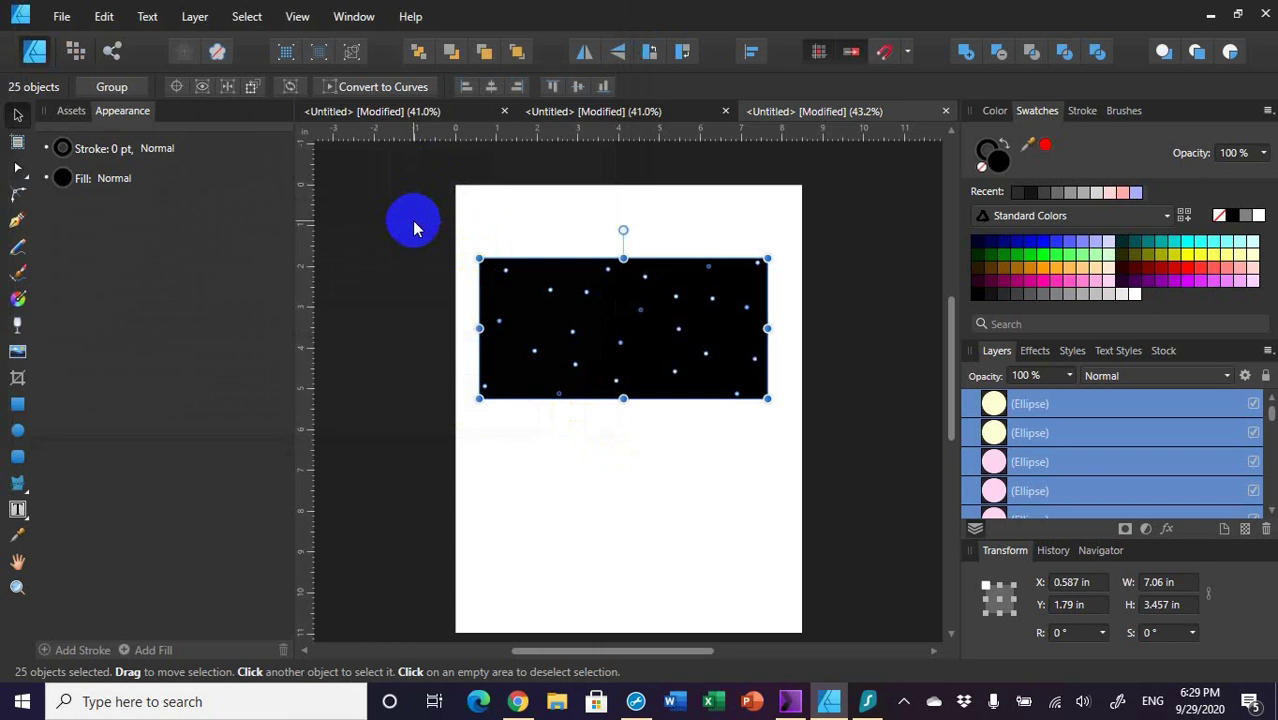
- Delete the selected starfield and draw a rectangle about 2.96 by 3.36 in on the upper part of the page
{"action": "key", "text": "Delete"}
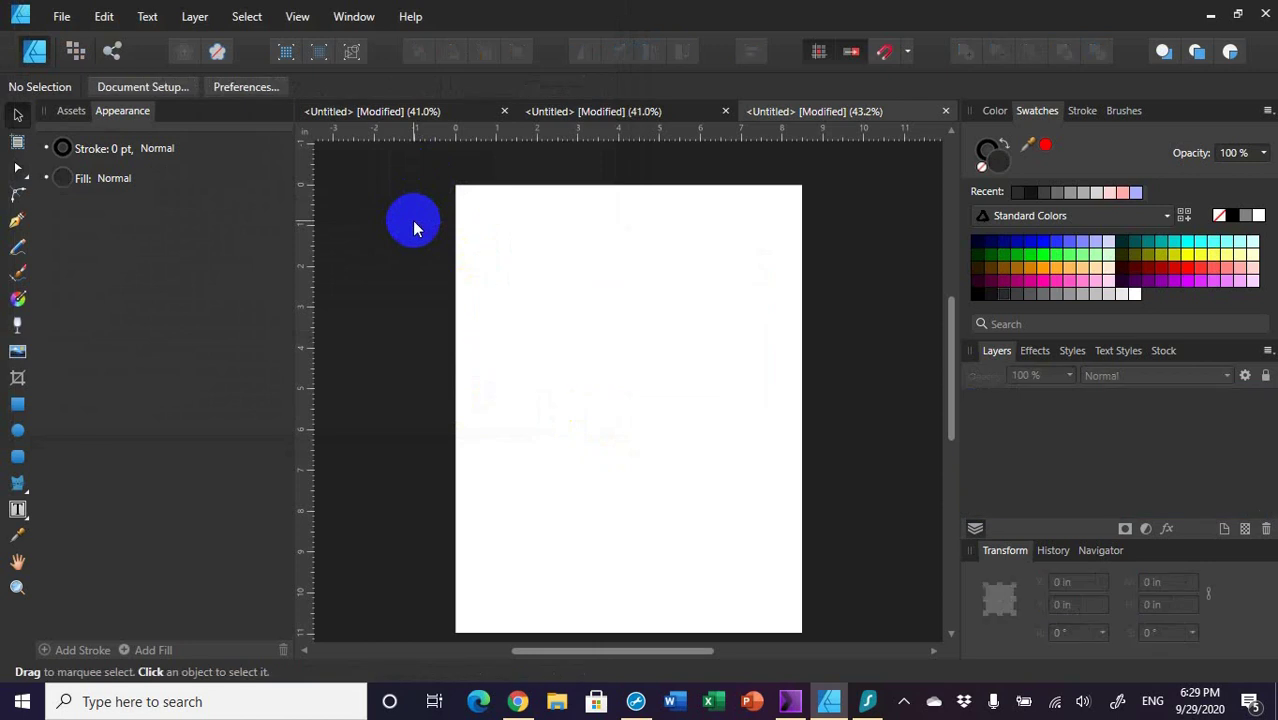
{"action": "left_click", "coordinate": [18, 405]}
{"action": "left_click_drag", "start_coordinate": [491, 221], "coordinate": [612, 358]}
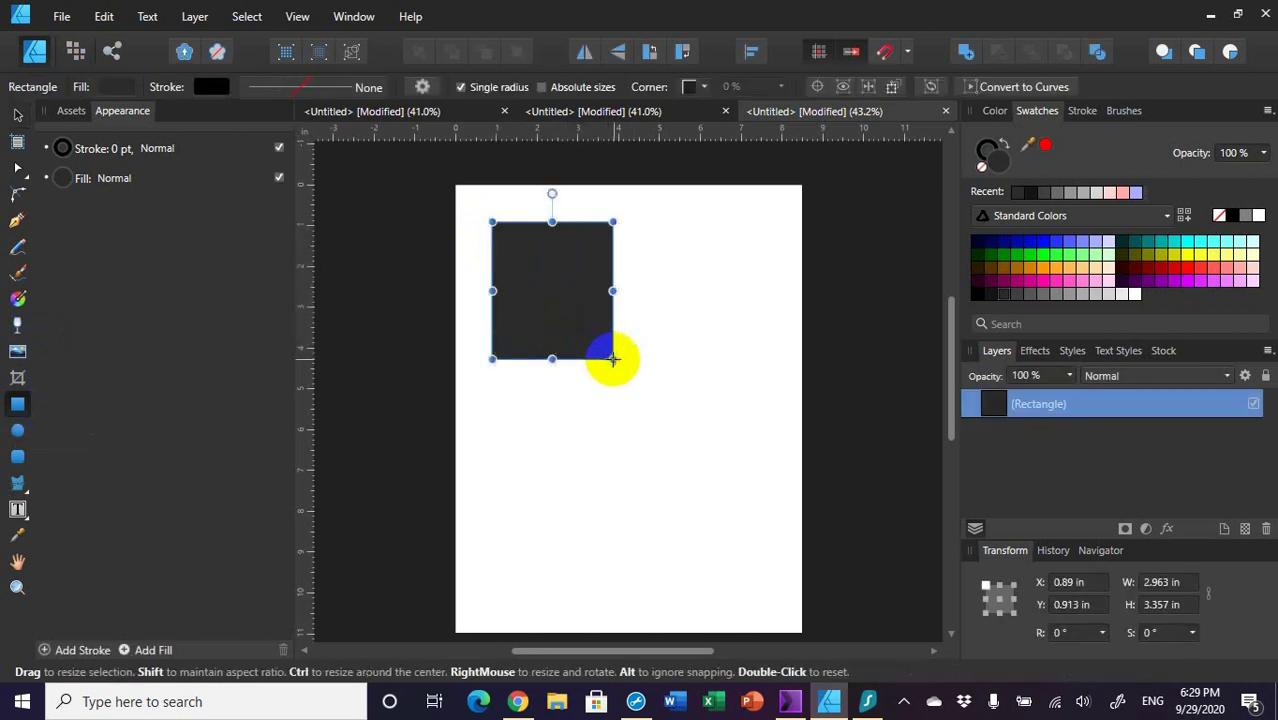
- Position the rectangle at X 0, Y 0 and set its size to 8.5 in wide by 11 in high
{"action": "left_click", "coordinate": [1090, 582]}
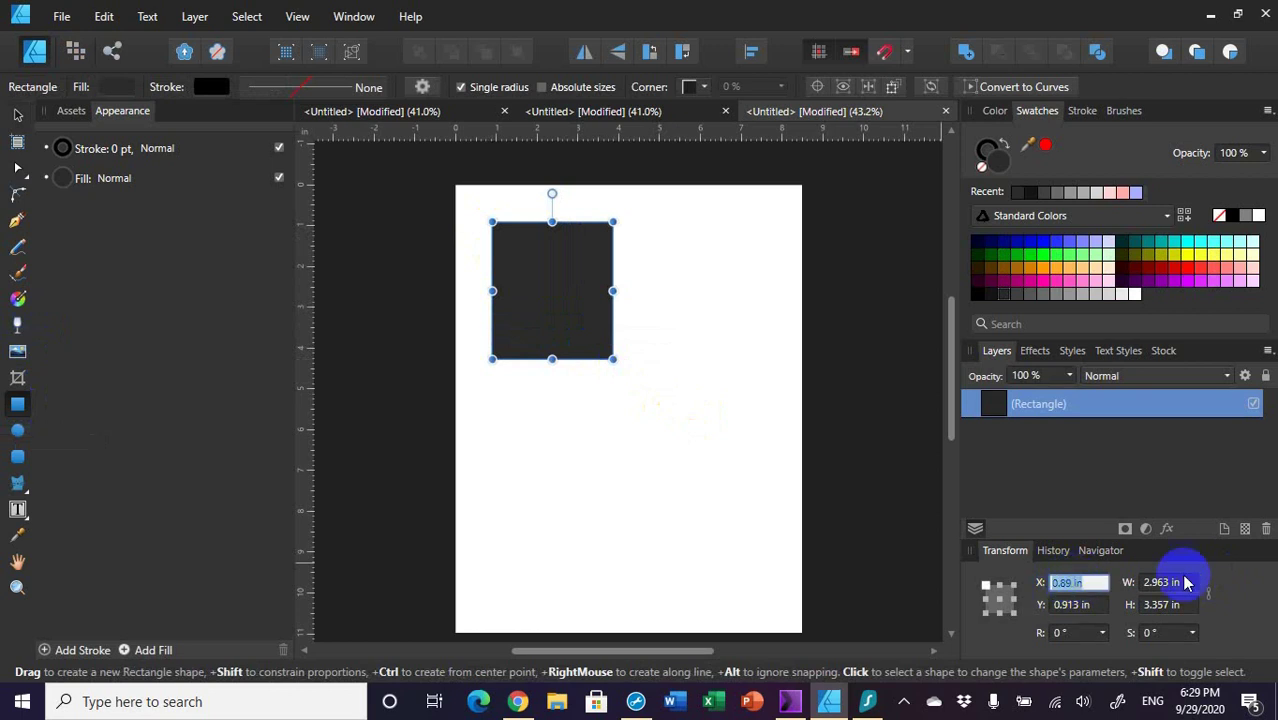
{"action": "left_click", "coordinate": [1070, 583]}
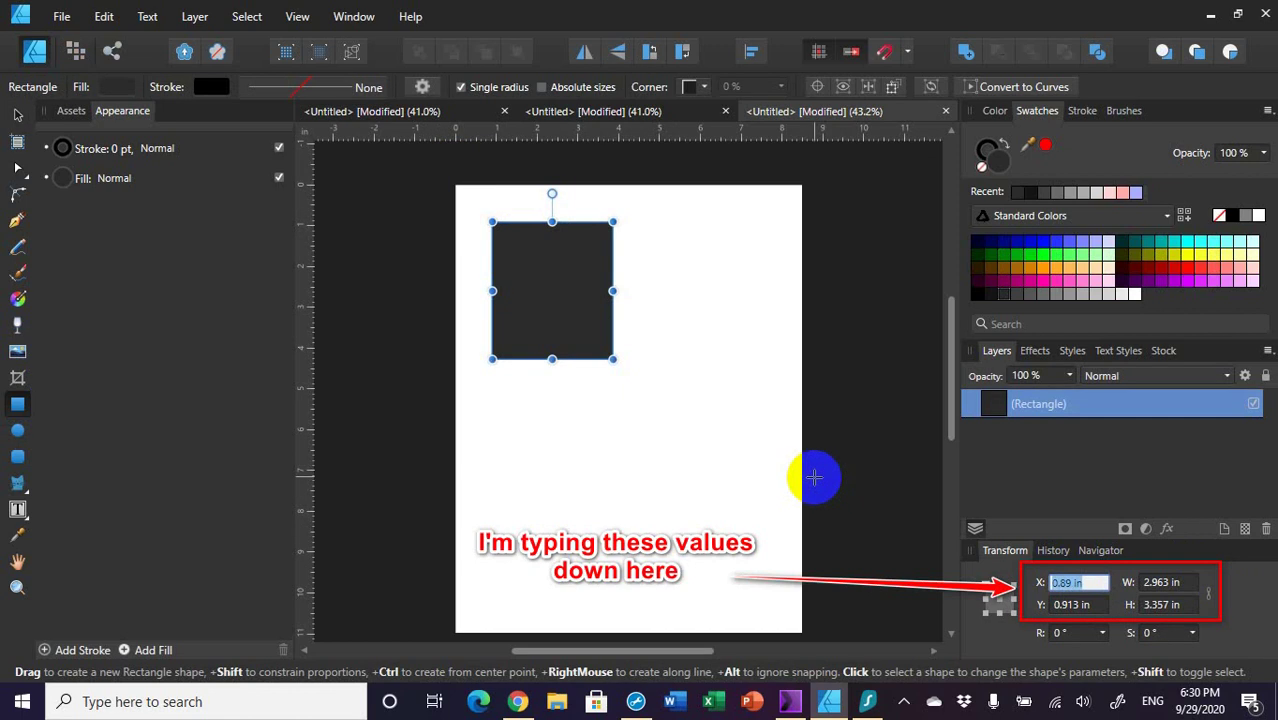
{"action": "type", "text": "0"}
{"action": "key", "text": "Tab"}
{"action": "type", "text": "0"}
{"action": "key", "text": "Tab"}
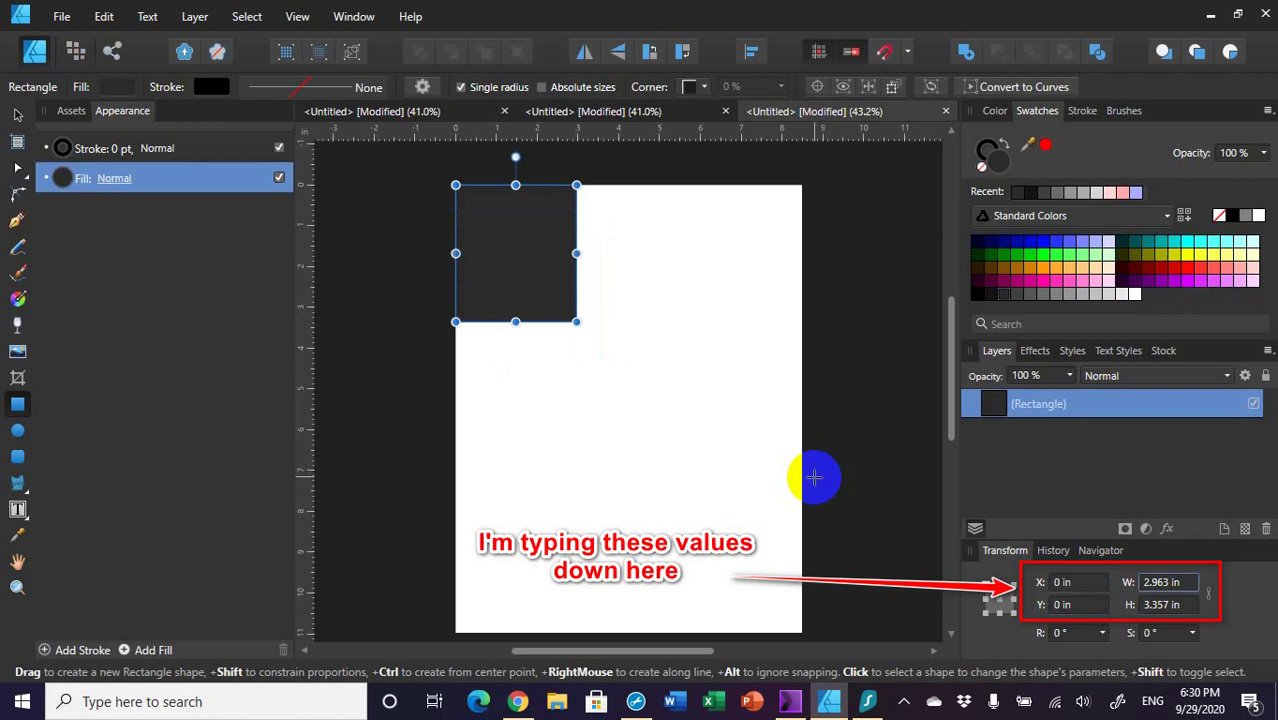
{"action": "type", "text": "8.5"}
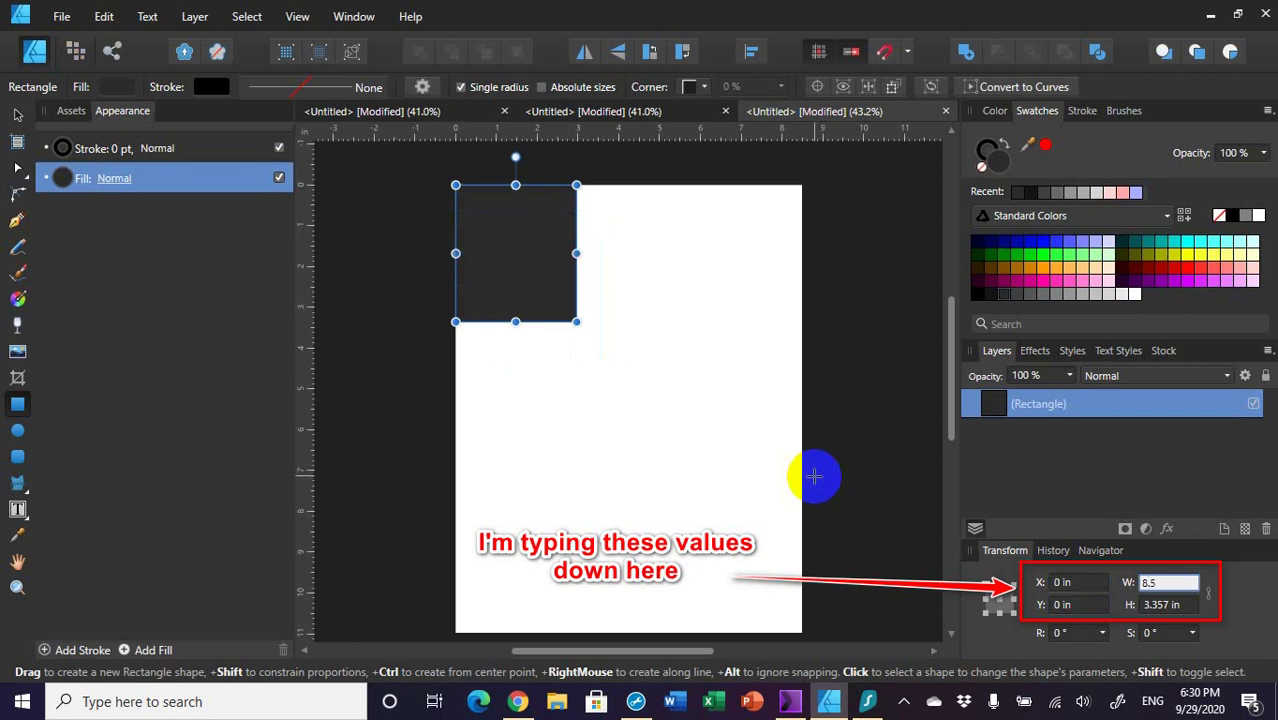
{"action": "key", "text": "Tab"}
{"action": "type", "text": "11"}
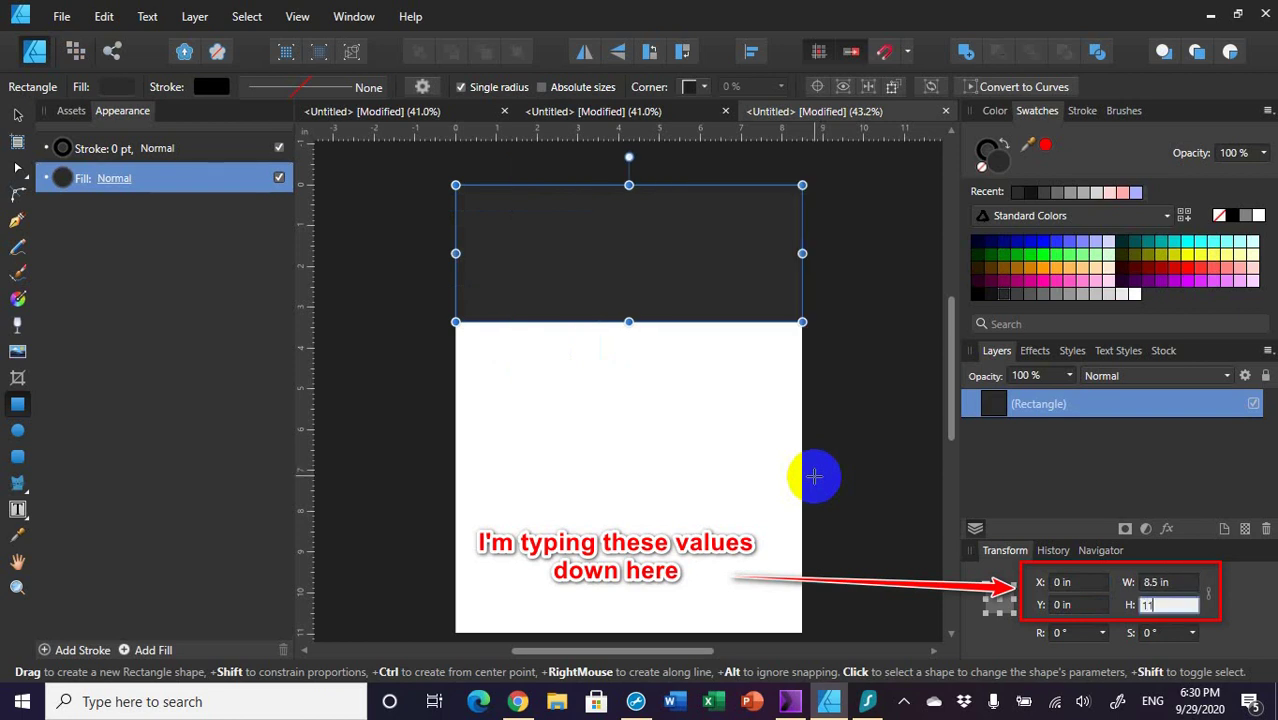
{"action": "key", "text": "Tab"}
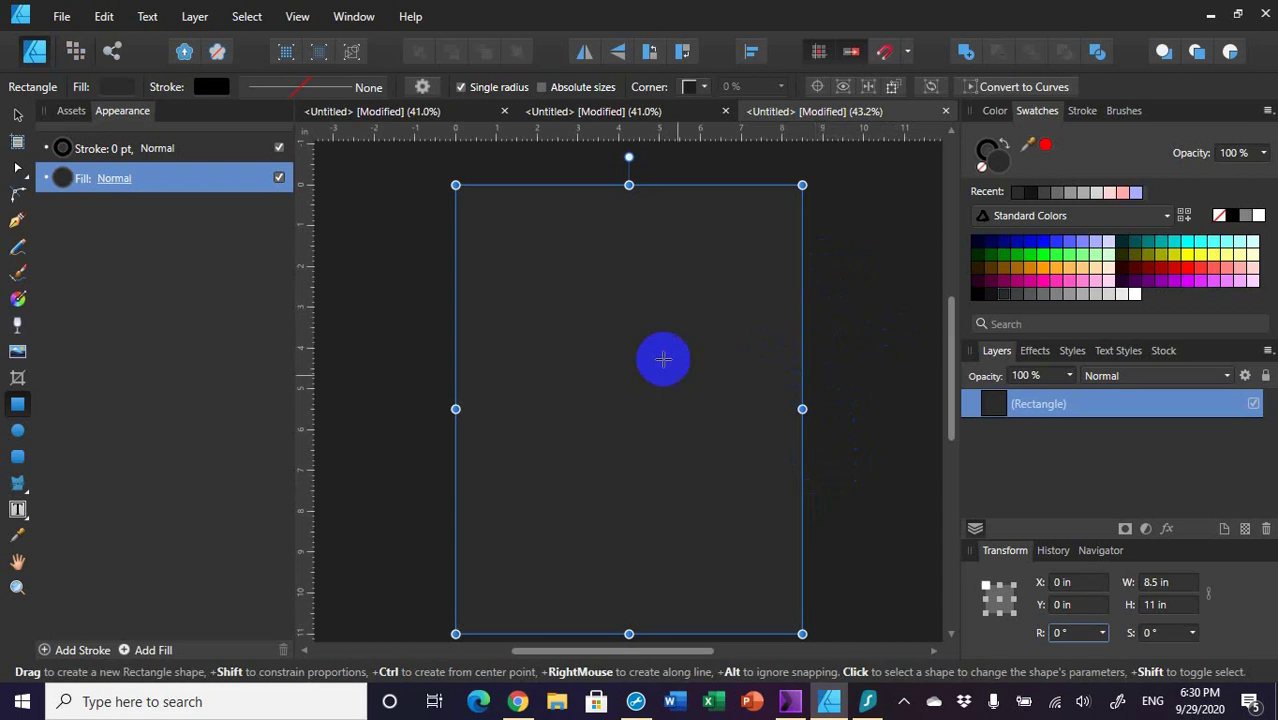
- Give the page-sized rectangle a bitmap fill using Stars2.png, and tilt and shrink the star pattern
{"action": "left_click", "coordinate": [20, 299]}
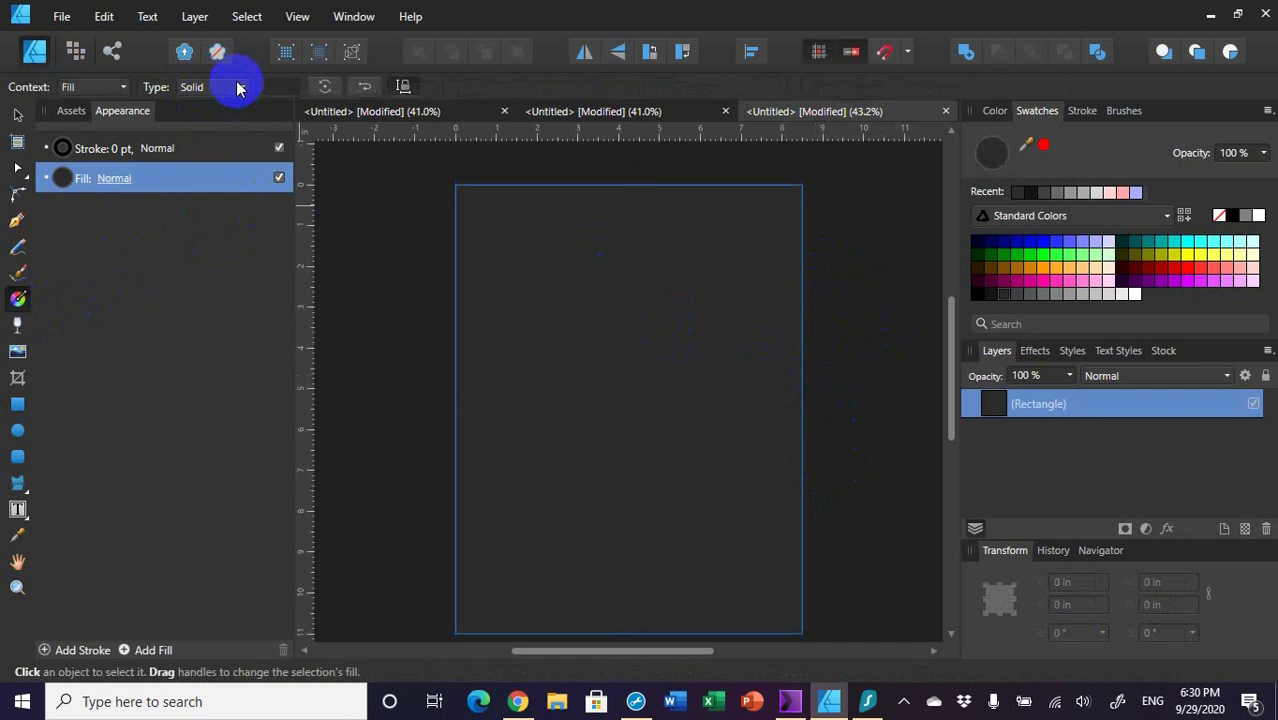
{"action": "left_click", "coordinate": [238, 88]}
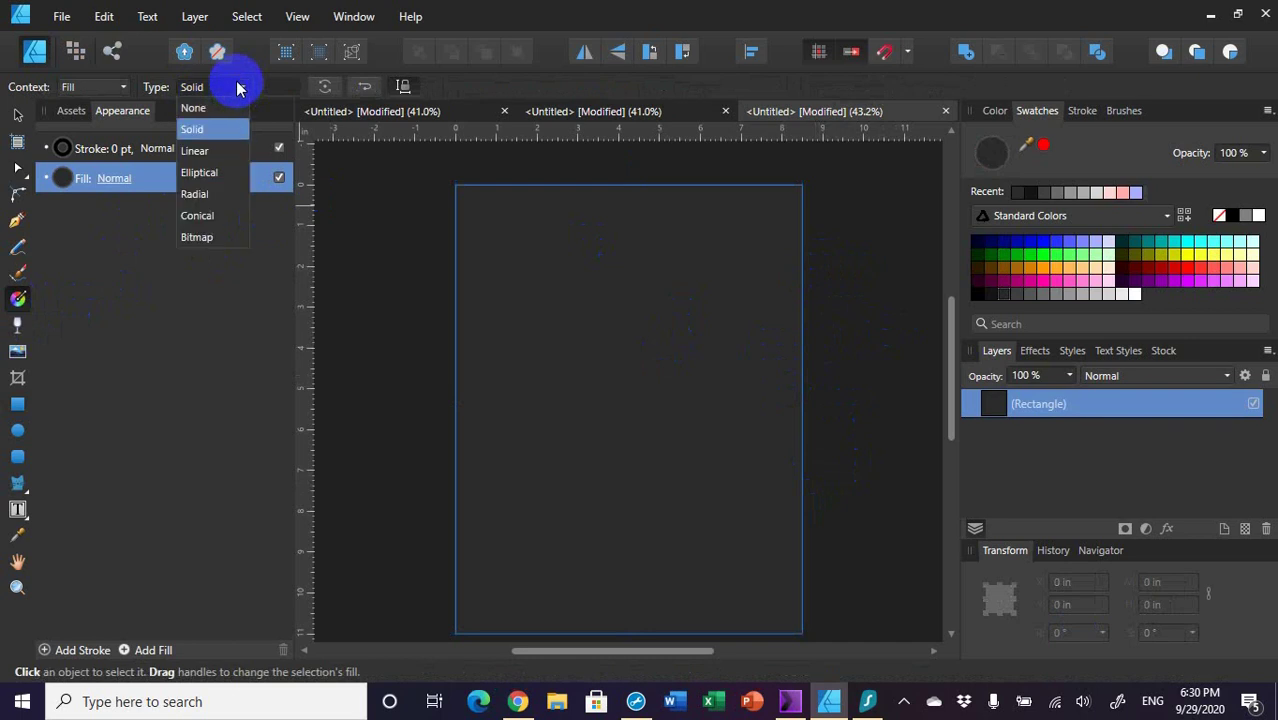
{"action": "left_click", "coordinate": [226, 237]}
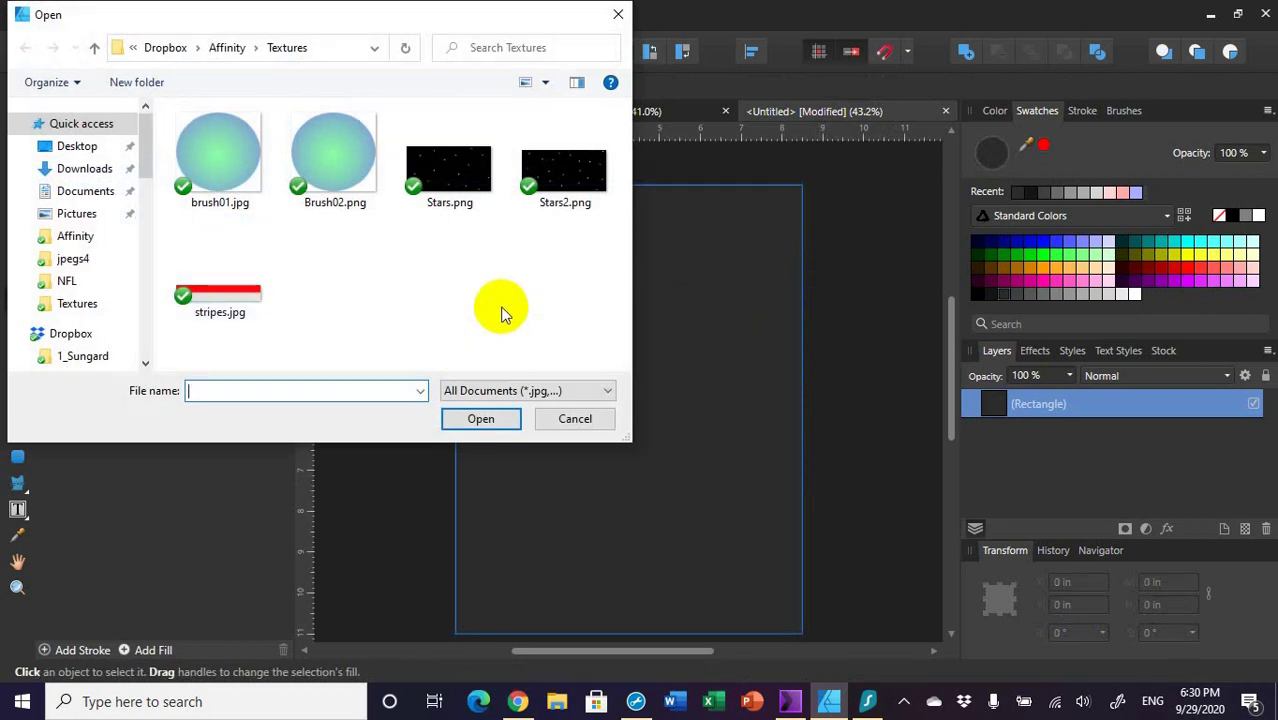
{"action": "left_click", "coordinate": [575, 185]}
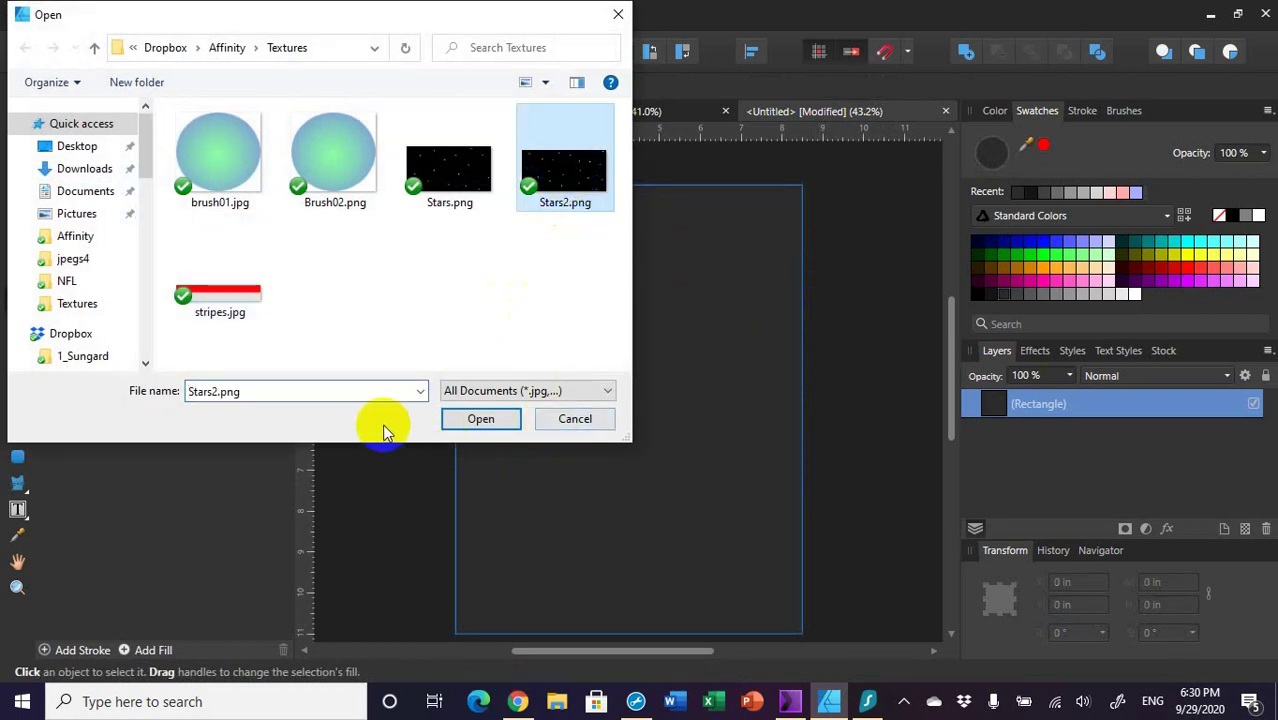
{"action": "left_click", "coordinate": [480, 419]}
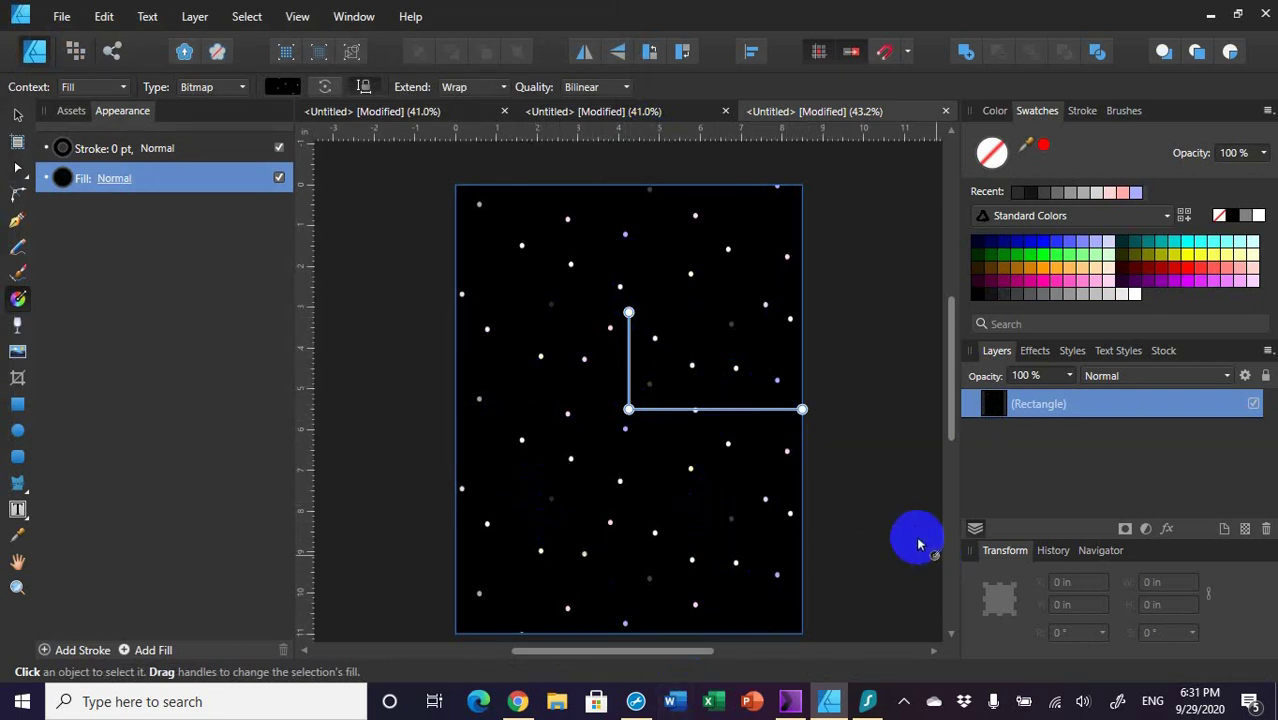
{"action": "left_click_drag", "start_coordinate": [802, 409], "coordinate": [758, 351]}
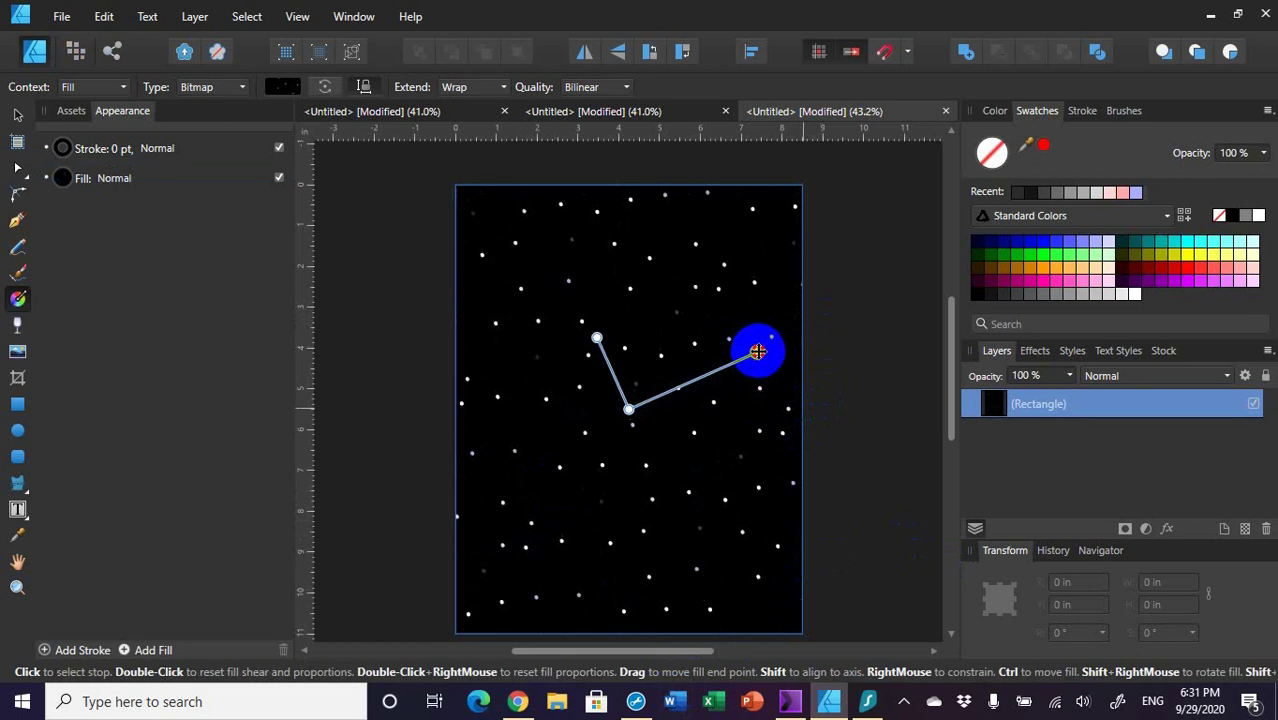
{"action": "left_click_drag", "start_coordinate": [758, 351], "coordinate": [760, 345]}
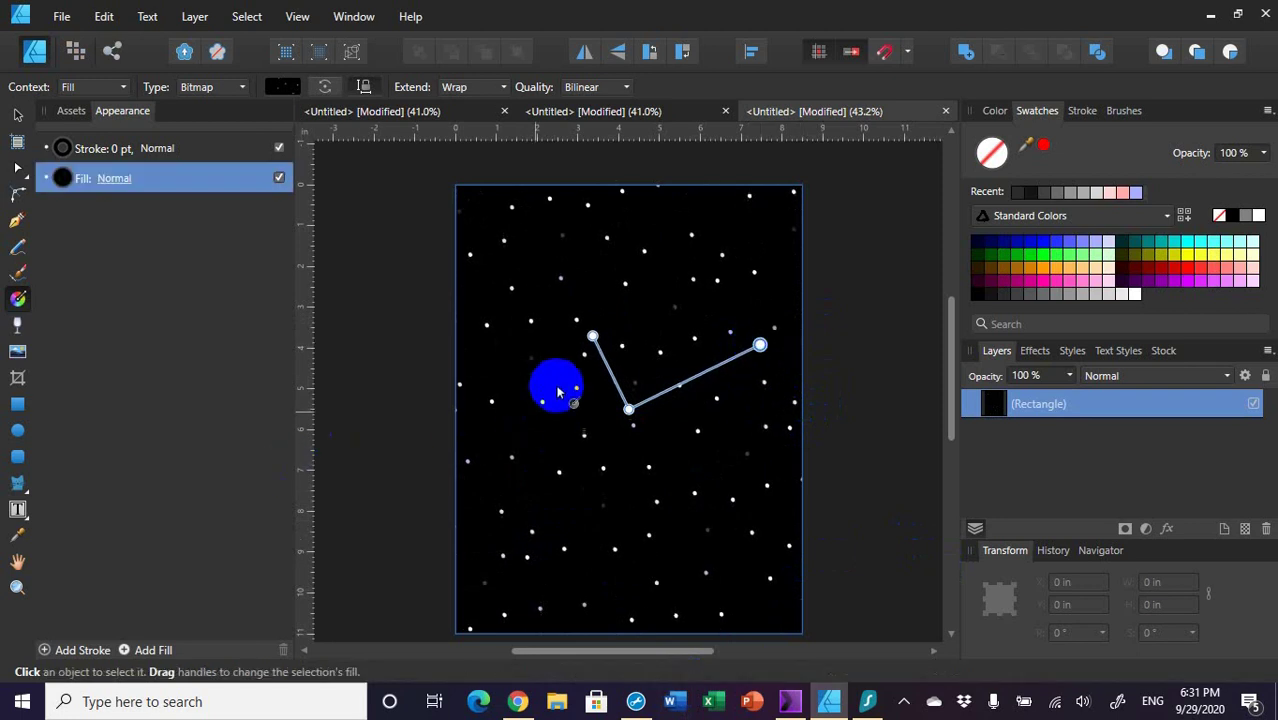
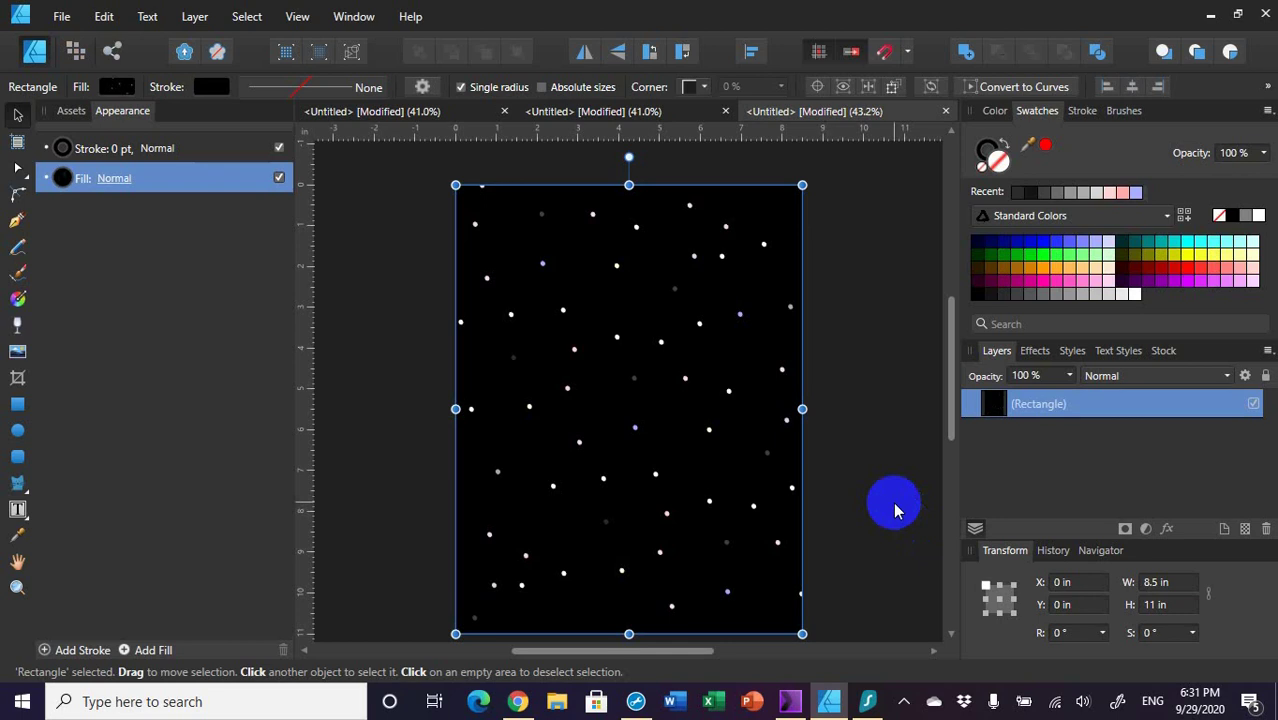
- Duplicate the star-filled page rectangle and change the upper copy's fill type from bitmap to solid
{"action": "key", "text": "ctrl+j"}
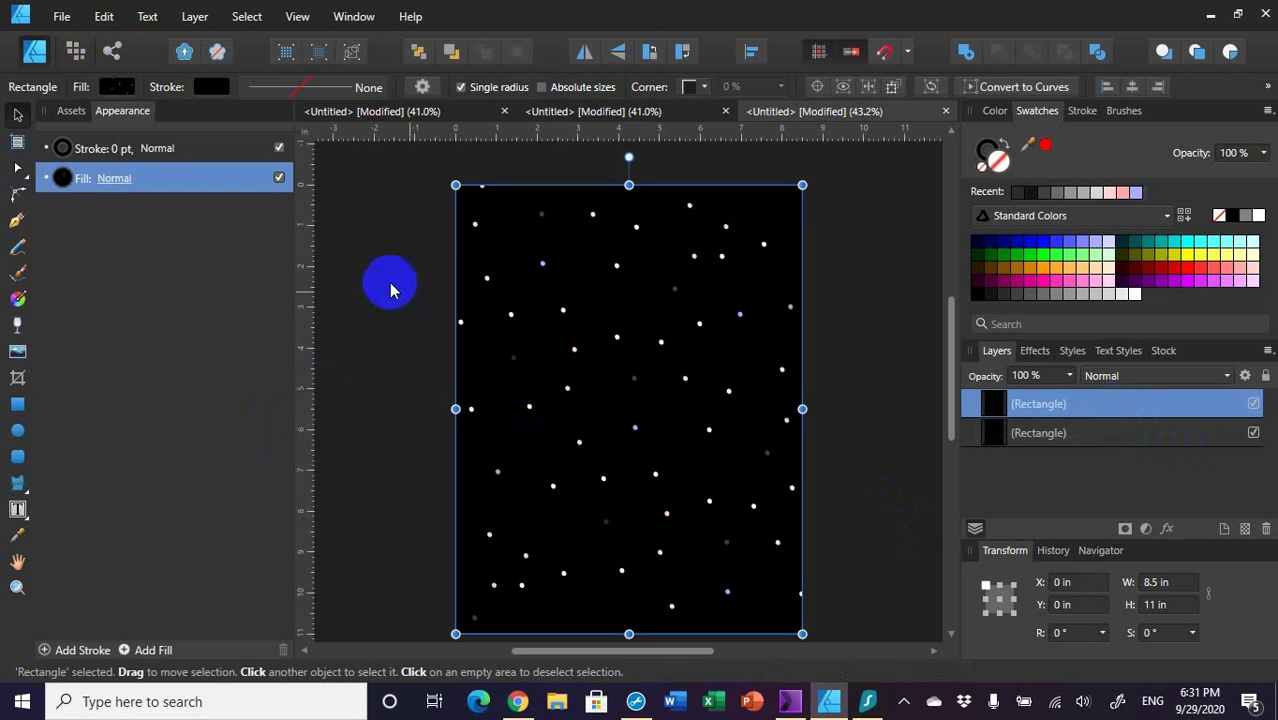
{"action": "left_click", "coordinate": [16, 299]}
{"action": "left_click", "coordinate": [240, 88]}
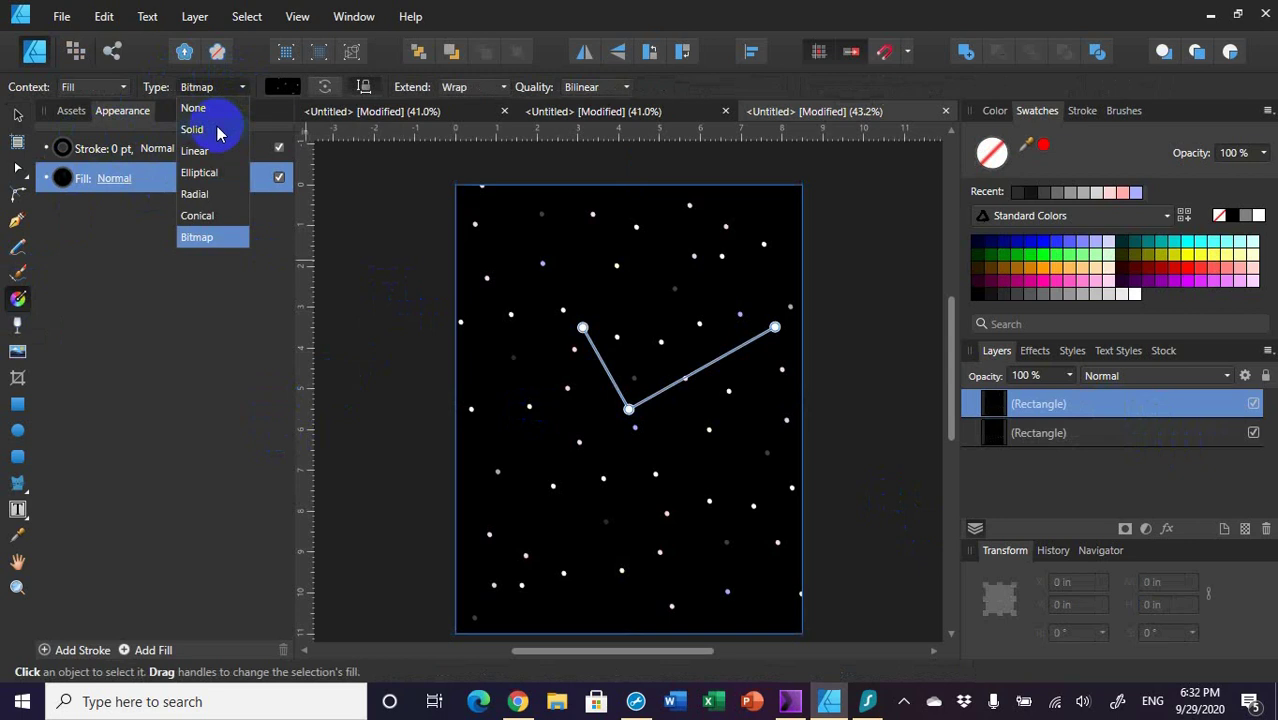
{"action": "left_click", "coordinate": [217, 130]}
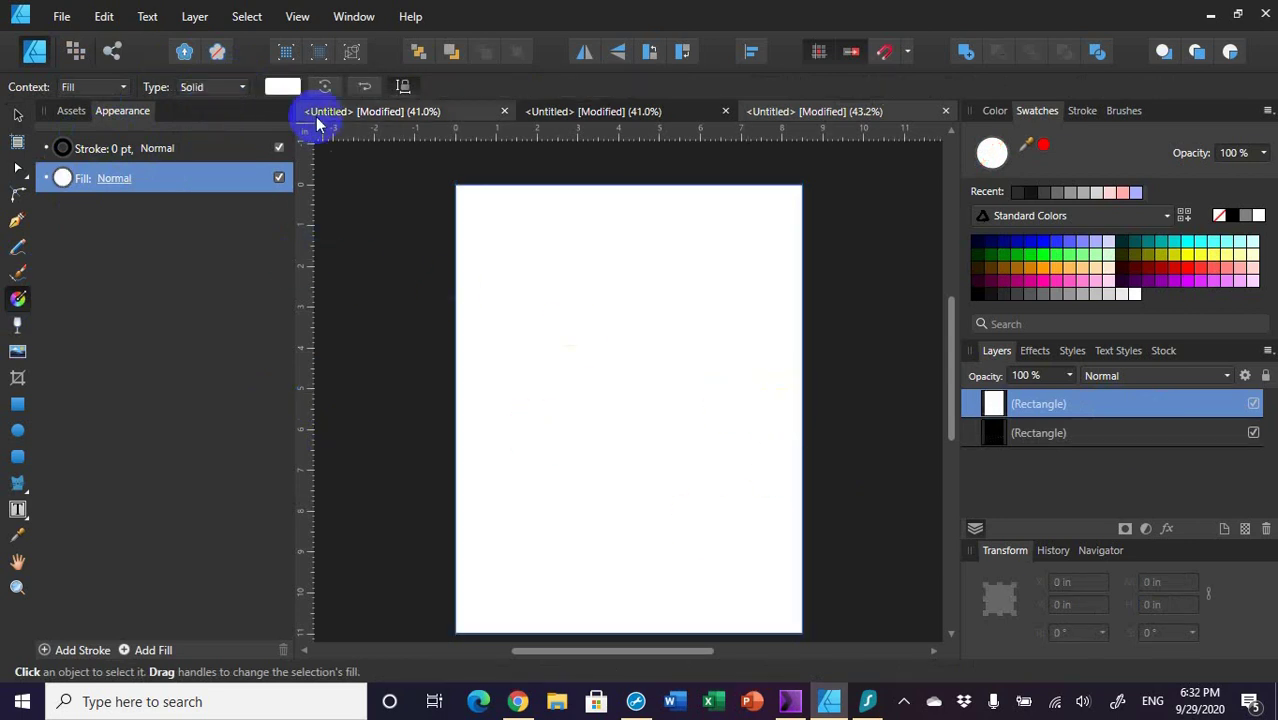
- Set the upper rectangle's solid fill to a pale yellow with H 48, S 100, L 84
{"action": "left_click", "coordinate": [282, 86]}
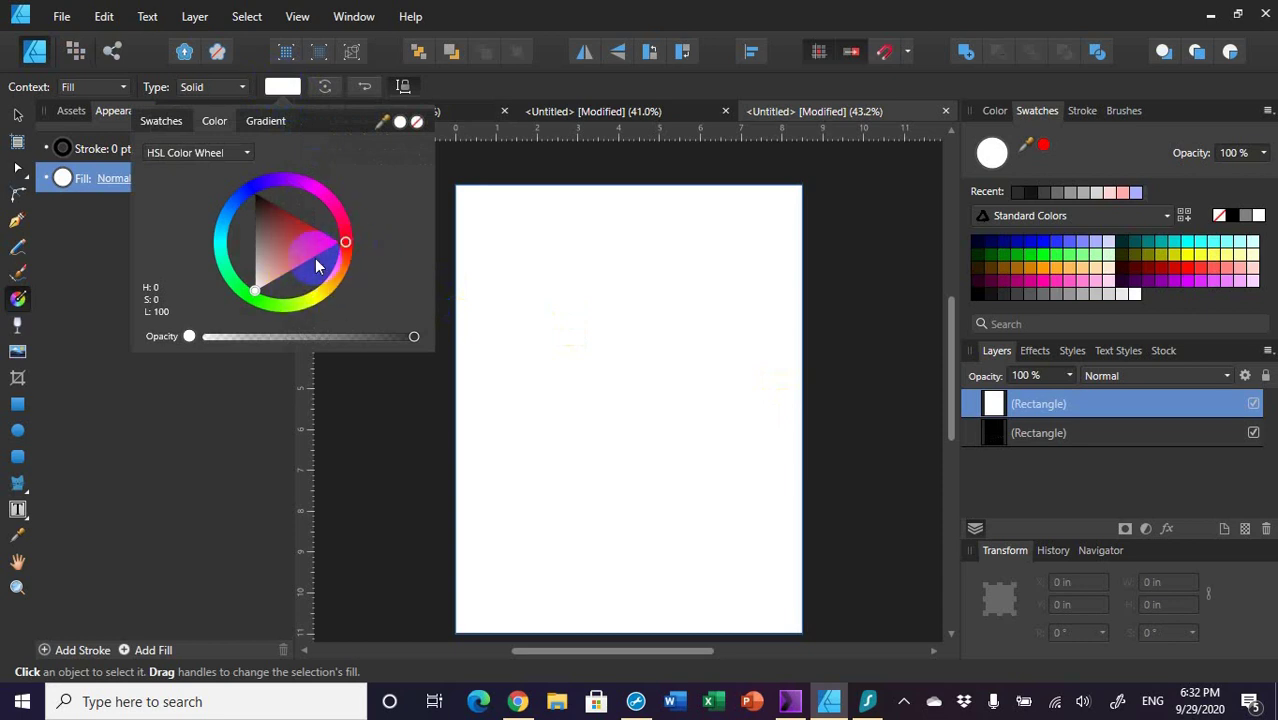
{"action": "mouse_move", "coordinate": [316, 265]}
{"action": "left_mouse_down"}
{"action": "mouse_move", "coordinate": [248, 294]}
{"action": "mouse_move", "coordinate": [356, 296]}
{"action": "mouse_move", "coordinate": [331, 302]}
{"action": "mouse_move", "coordinate": [305, 285]}
{"action": "mouse_move", "coordinate": [320, 280]}
{"action": "left_mouse_up"}
{"action": "left_click", "coordinate": [264, 281]}
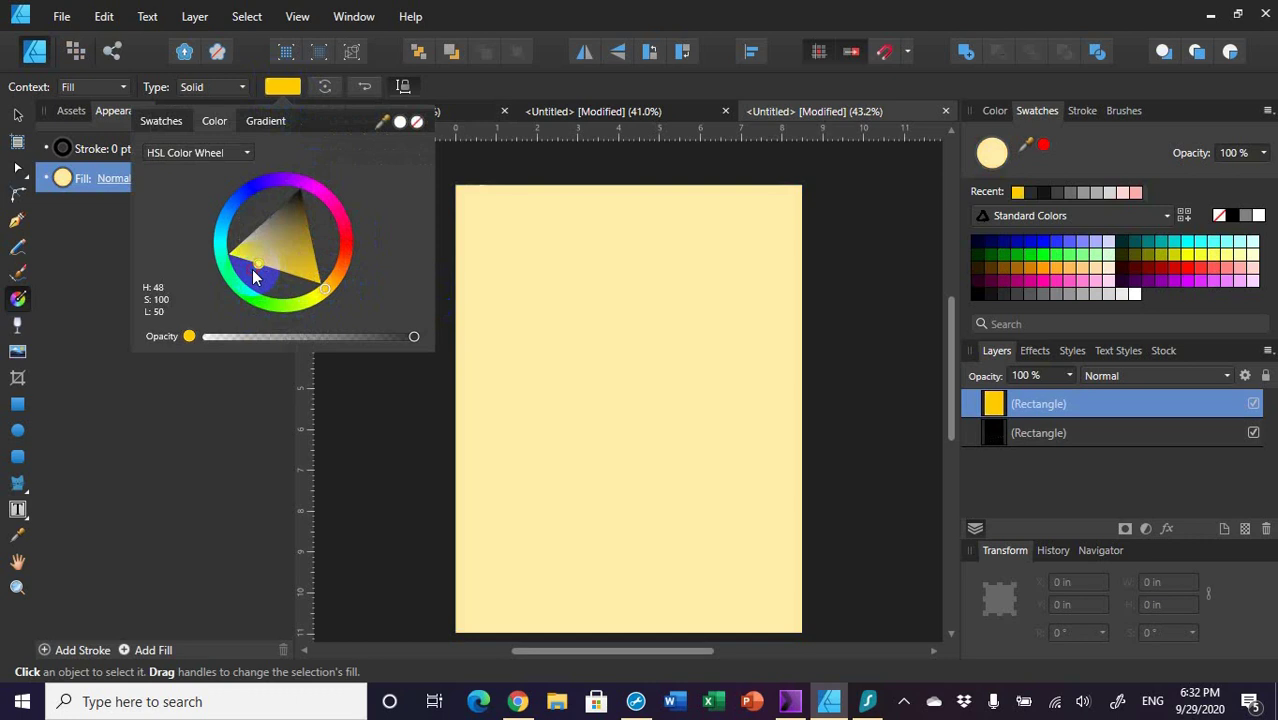
{"action": "left_click", "coordinate": [252, 269]}
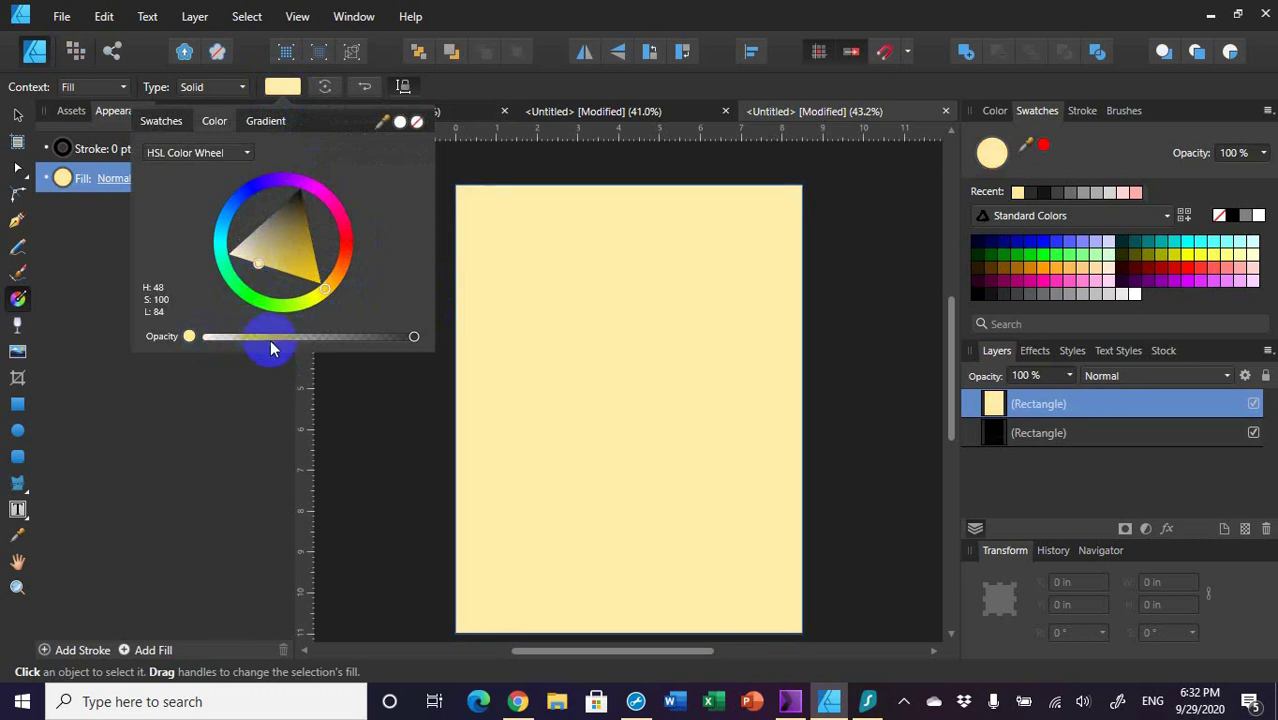
- Apply an elliptical transparency to the yellow rectangle, centred on the page's upper-left corner and fading diagonally toward the page's middle
{"action": "left_click", "coordinate": [18, 323]}
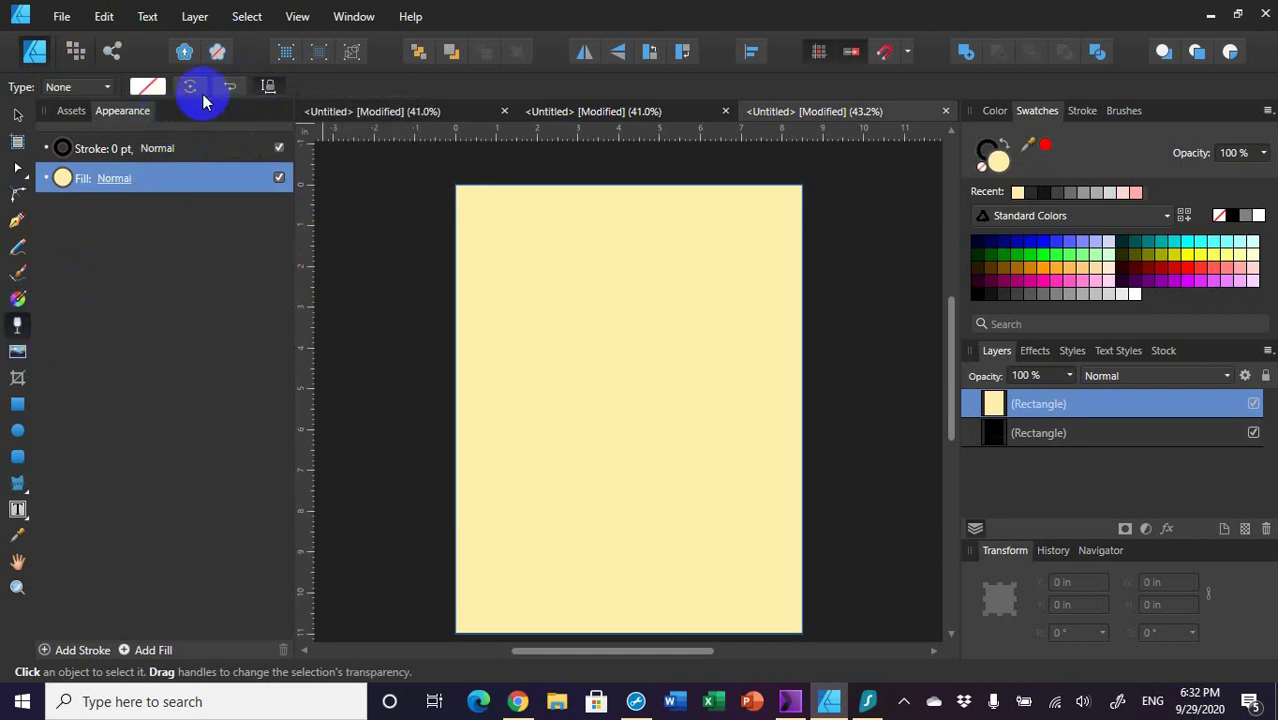
{"action": "left_click", "coordinate": [108, 88]}
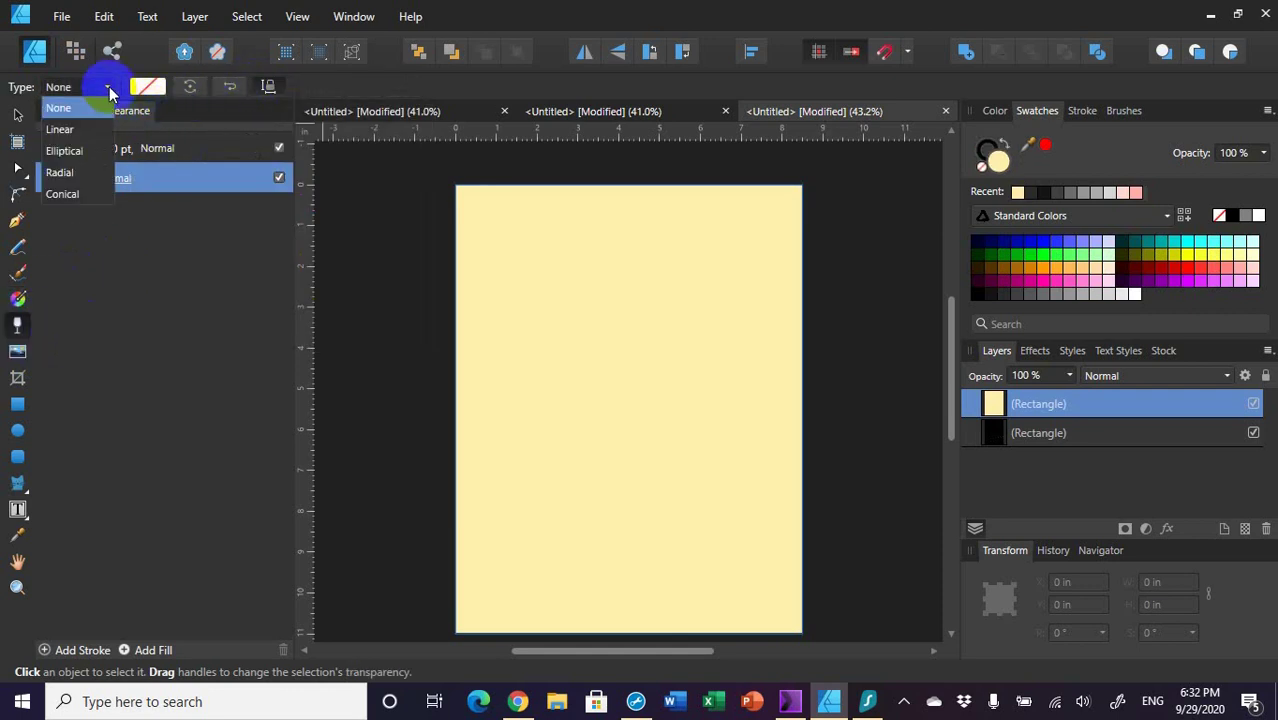
{"action": "left_click", "coordinate": [79, 153]}
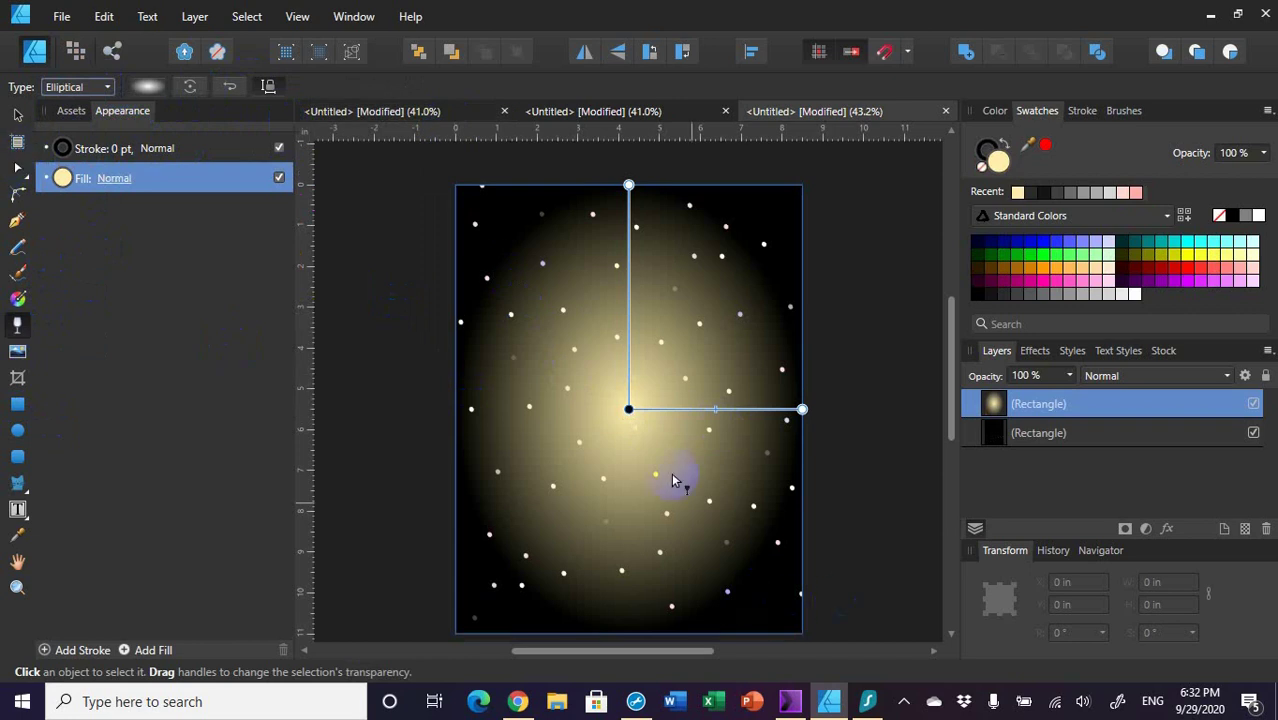
{"action": "left_click_drag", "start_coordinate": [629, 411], "coordinate": [456, 188]}
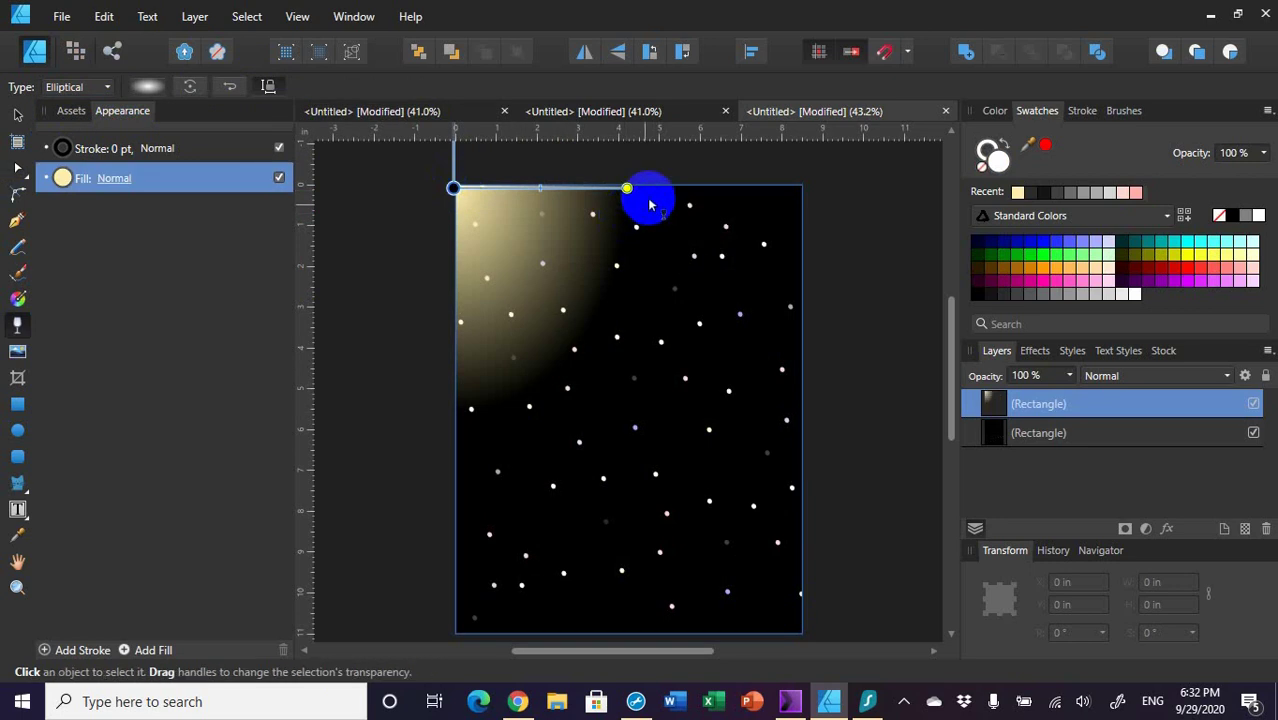
{"action": "left_click_drag", "start_coordinate": [627, 186], "coordinate": [578, 290]}
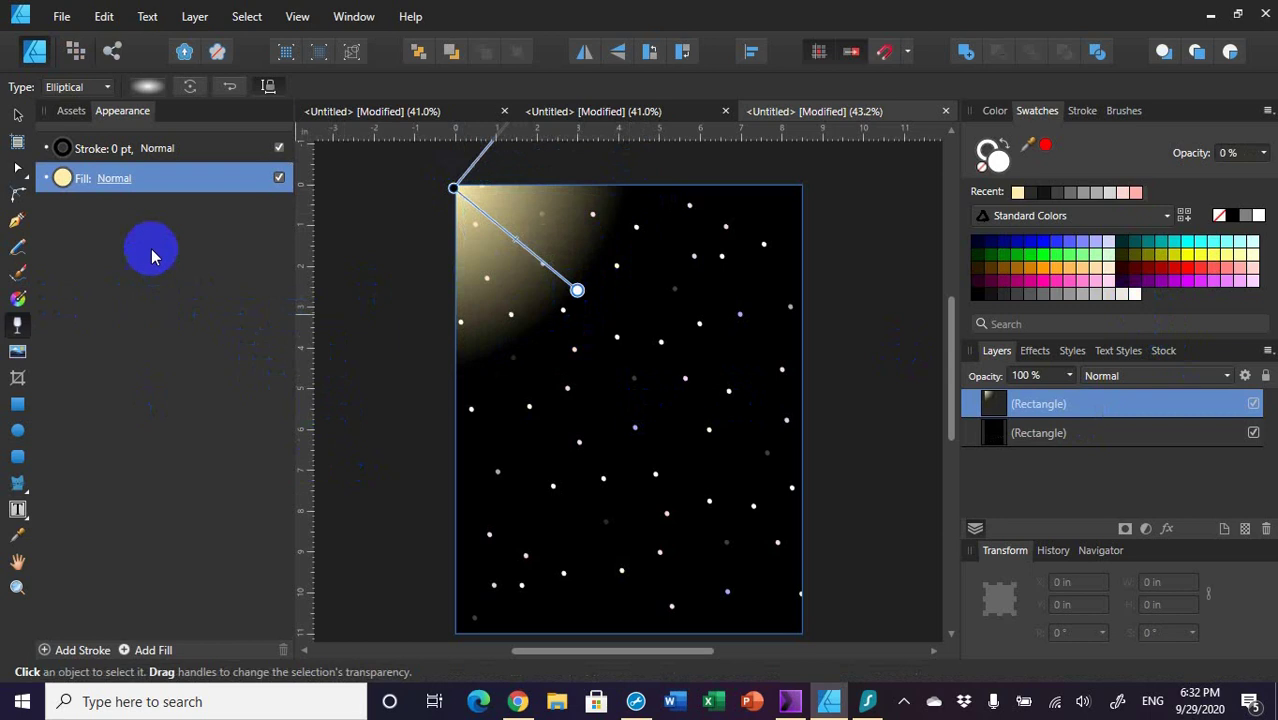
- Mute the corner glow by changing the upper rectangle's fill to H 48, S 14, L 49, and deselect it
{"action": "left_click", "coordinate": [168, 180]}
{"action": "left_click", "coordinate": [81, 178]}
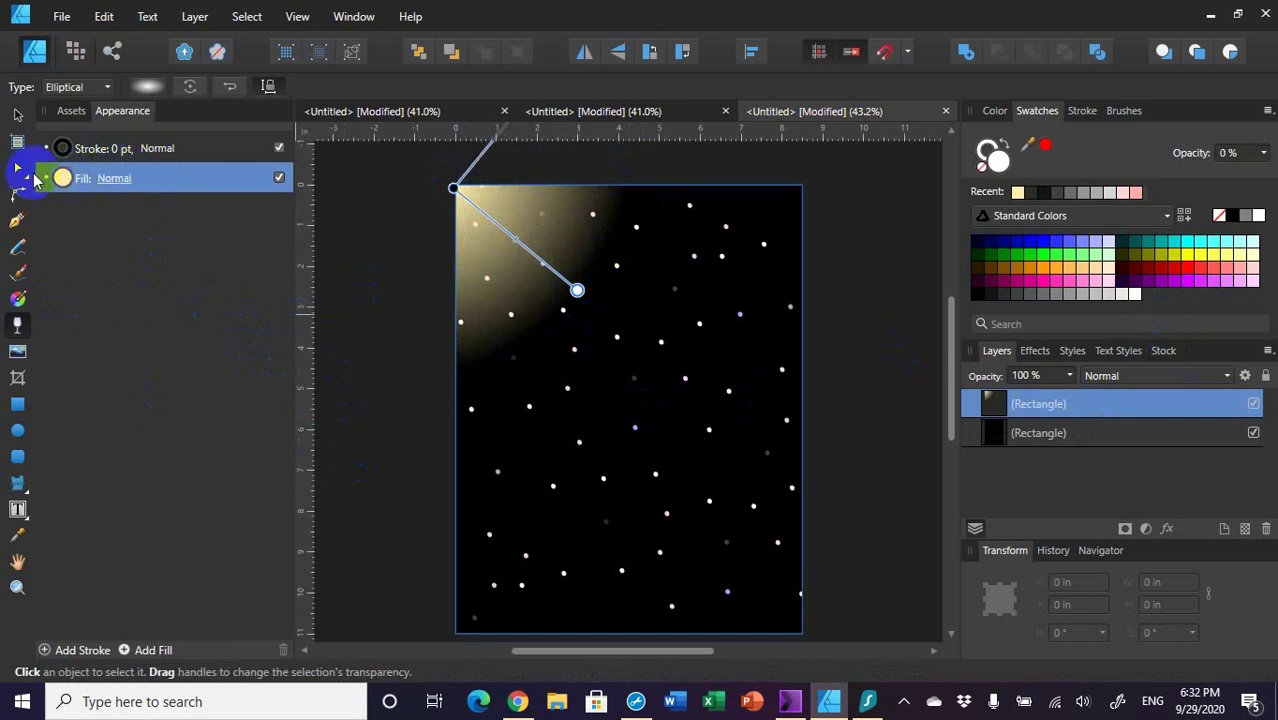
{"action": "left_click", "coordinate": [18, 298]}
{"action": "left_click", "coordinate": [288, 87]}
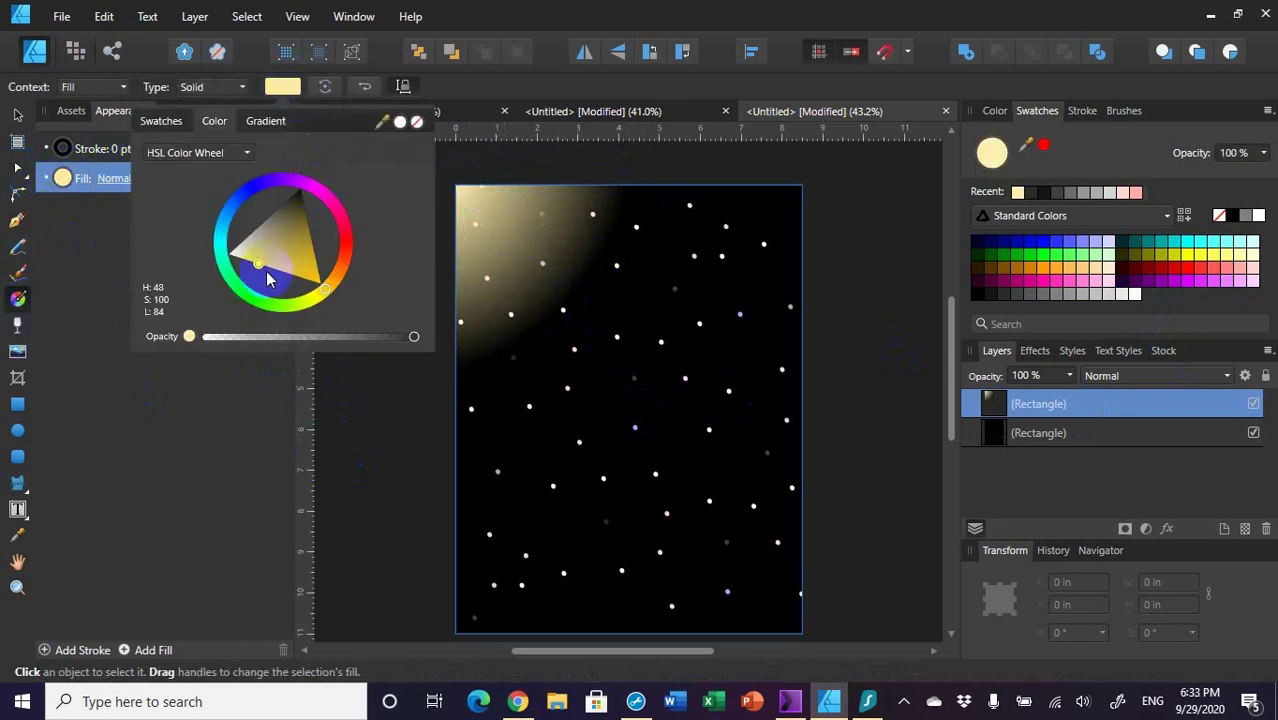
{"action": "left_click", "coordinate": [259, 274]}
{"action": "mouse_move", "coordinate": [262, 270]}
{"action": "left_mouse_down"}
{"action": "mouse_move", "coordinate": [313, 286]}
{"action": "mouse_move", "coordinate": [267, 250]}
{"action": "mouse_move", "coordinate": [262, 212]}
{"action": "mouse_move", "coordinate": [253, 245]}
{"action": "mouse_move", "coordinate": [287, 238]}
{"action": "mouse_move", "coordinate": [265, 238]}
{"action": "mouse_move", "coordinate": [273, 229]}
{"action": "left_mouse_up"}
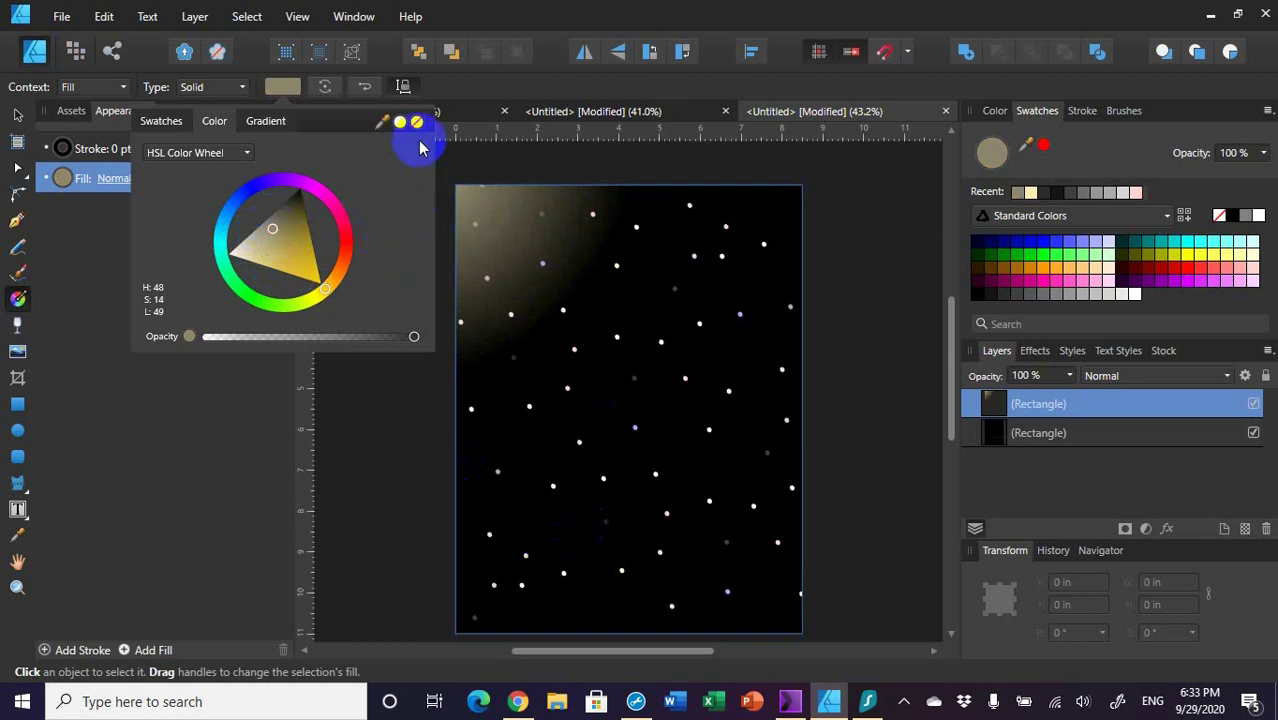
{"action": "left_click", "coordinate": [17, 115]}
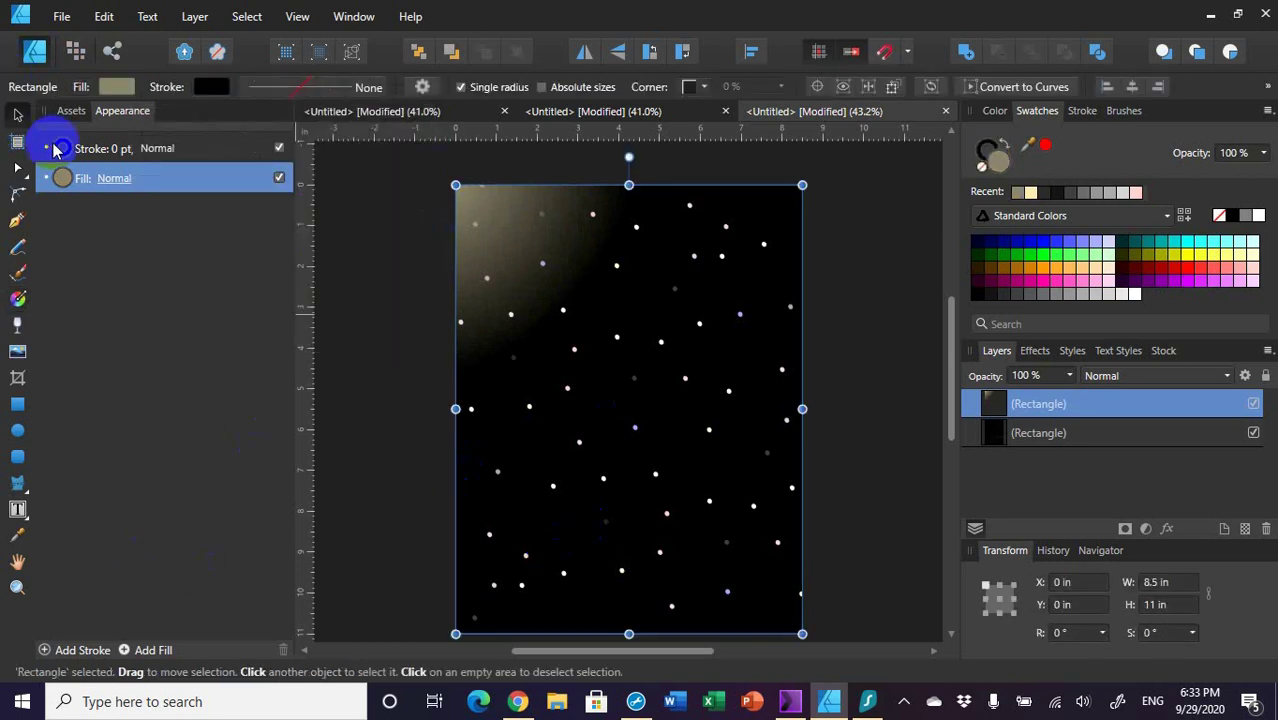
{"action": "left_click", "coordinate": [337, 288]}
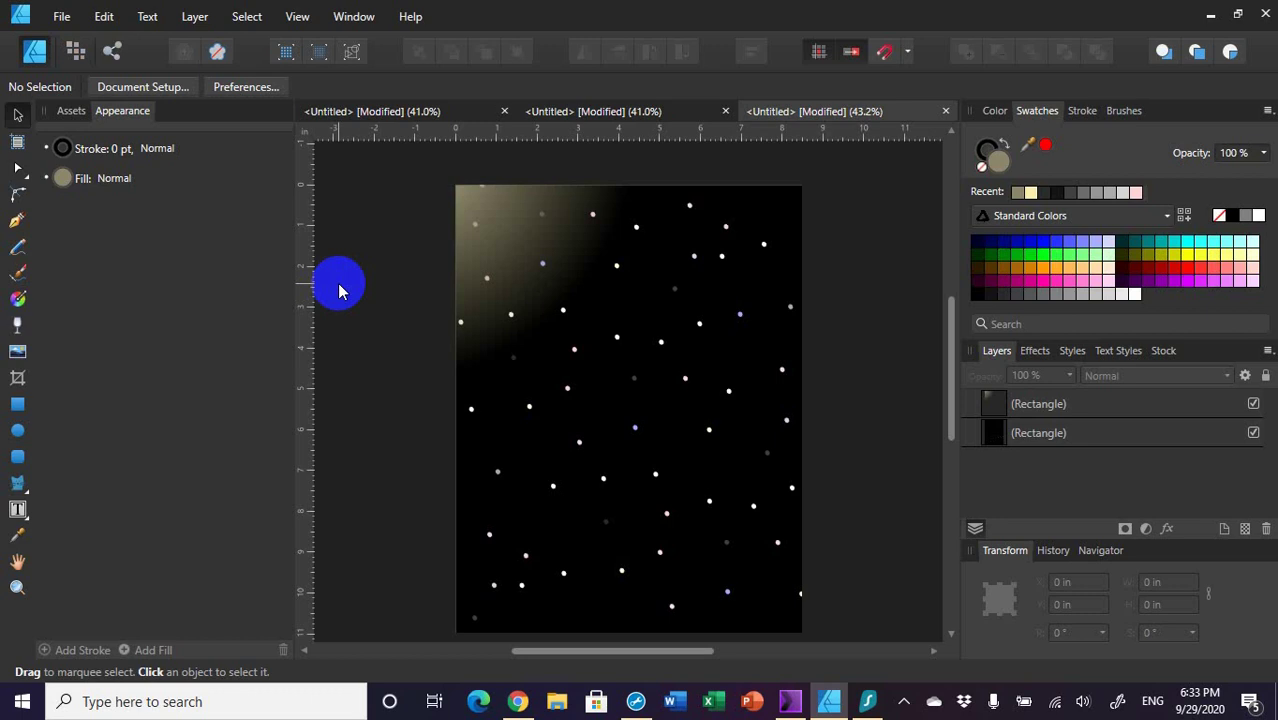
- Draw a circle about 3.42 in across on the lower right part of the page
{"action": "left_click", "coordinate": [18, 432]}
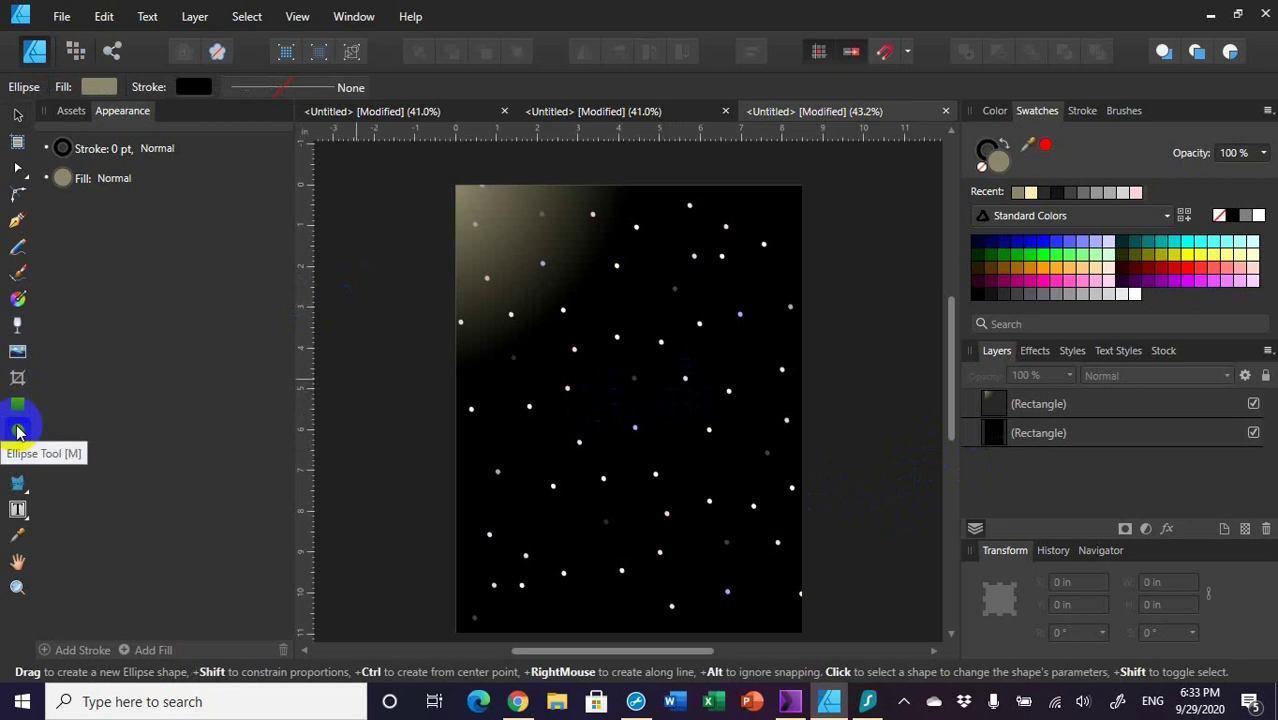
{"action": "left_click_drag", "start_coordinate": [649, 400], "coordinate": [783, 541]}
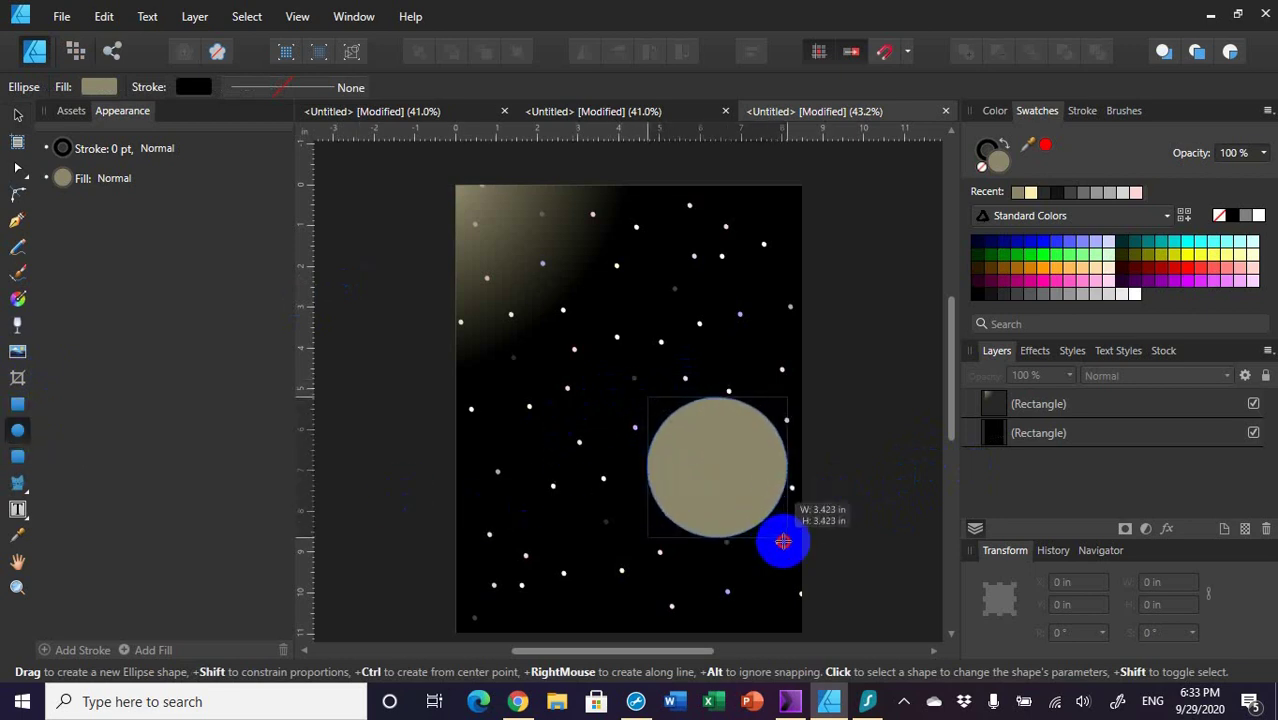
{"action": "left_click_drag", "start_coordinate": [783, 541], "coordinate": [783, 541]}
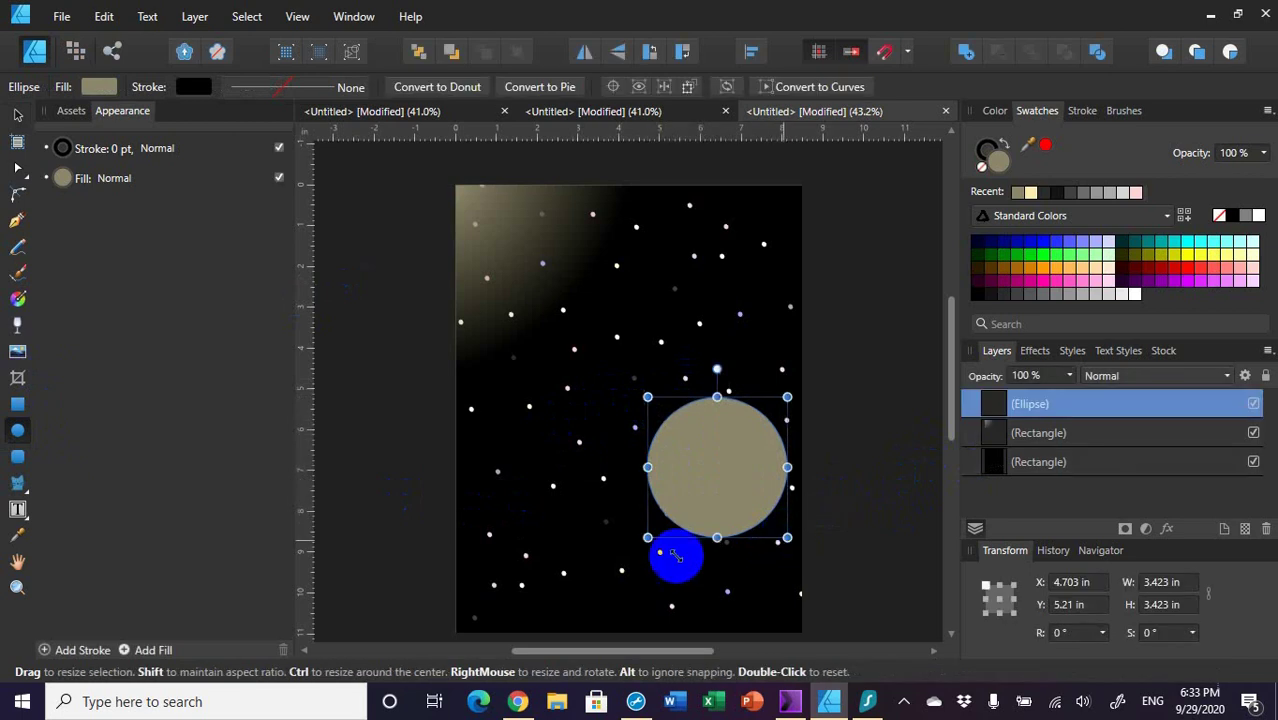
- Move the circle up and shrink it to about 2.8 by 2.73 in, at about X 4.45, Y 4.06 in
{"action": "left_click", "coordinate": [17, 115]}
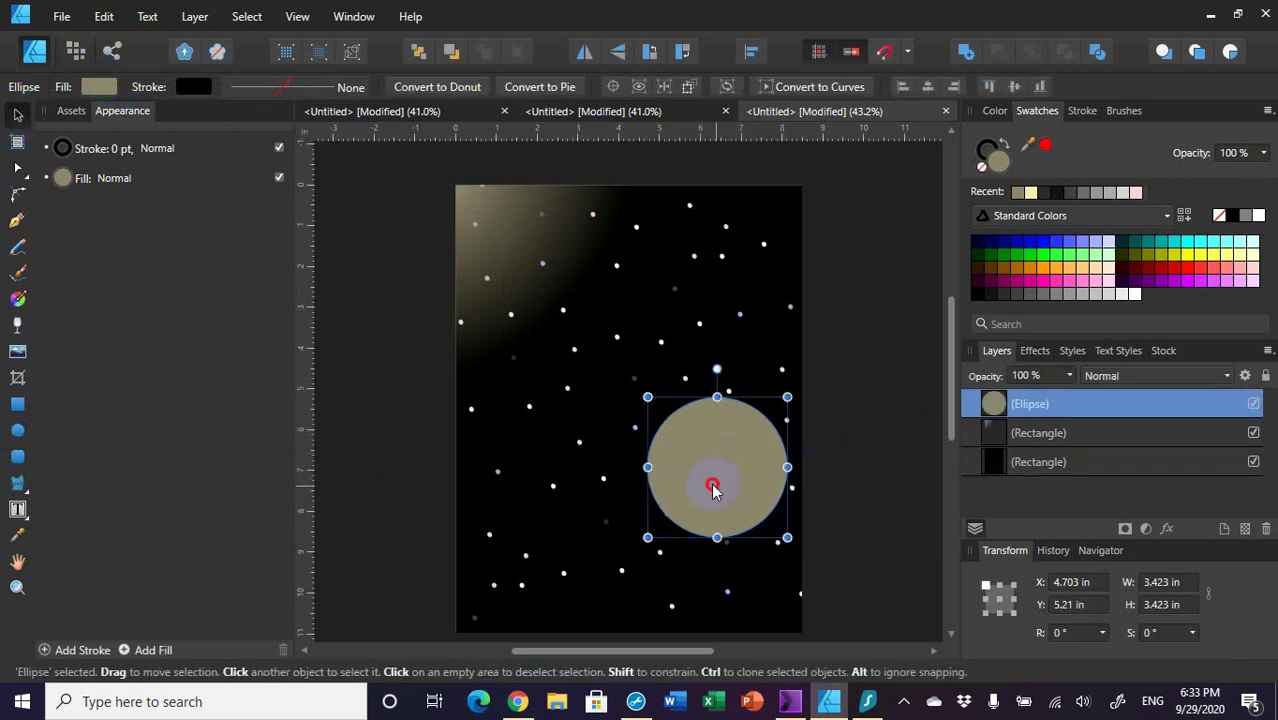
{"action": "left_click_drag", "start_coordinate": [713, 485], "coordinate": [705, 404]}
{"action": "left_click_drag", "start_coordinate": [641, 457], "coordinate": [679, 434]}
{"action": "left_click_drag", "start_coordinate": [731, 390], "coordinate": [705, 422]}
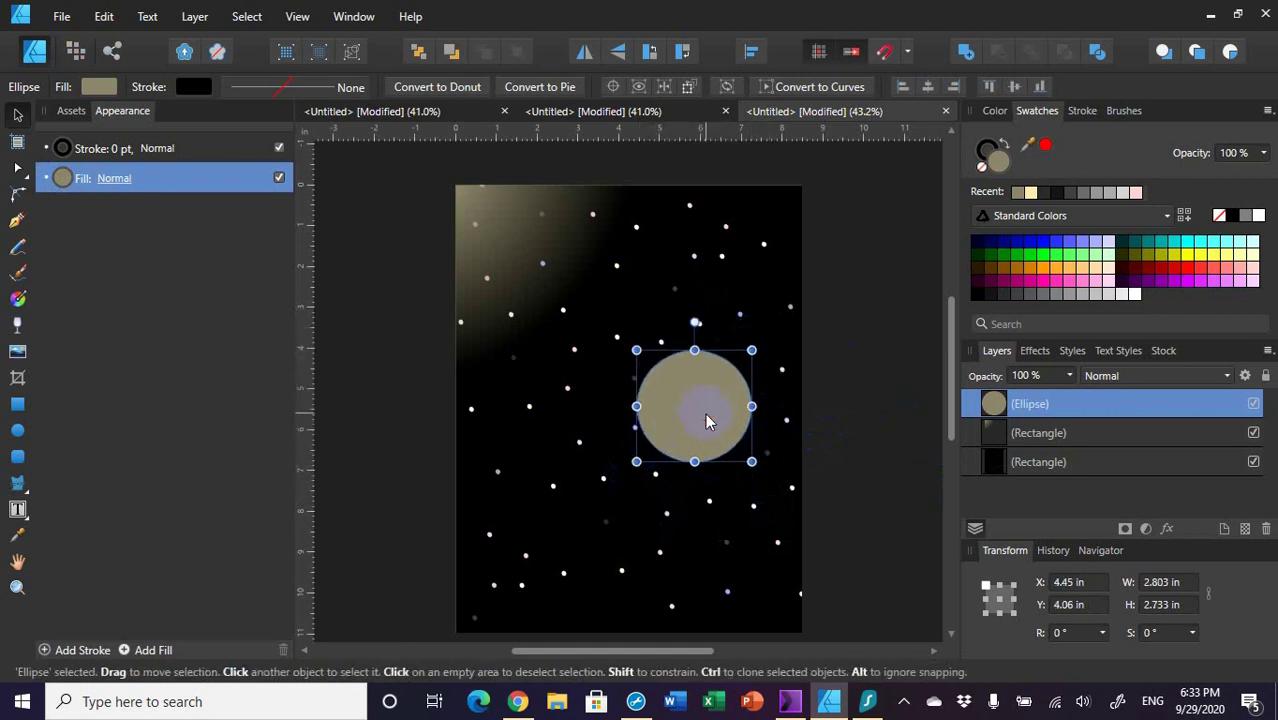
- Switch to Chrome, copy the grey swirled marble image from the search results, and return to Affinity Designer
{"action": "left_click", "coordinate": [518, 703]}
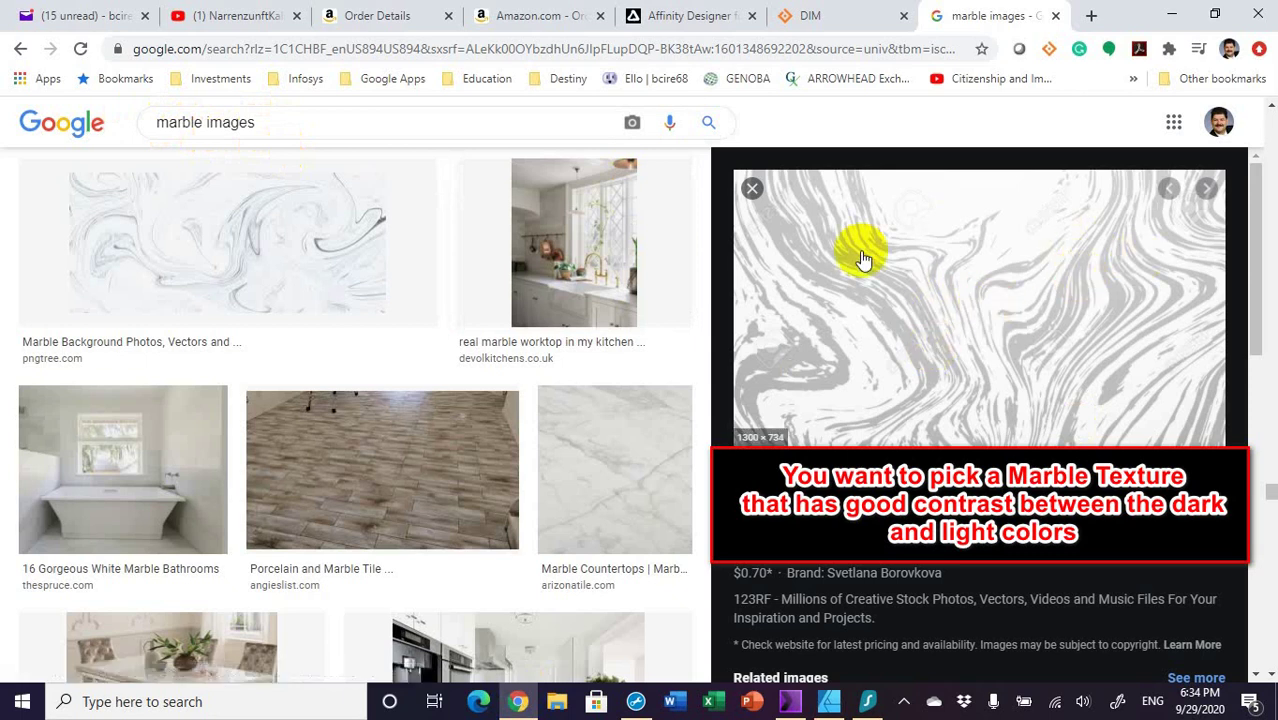
{"action": "right_click", "coordinate": [906, 257]}
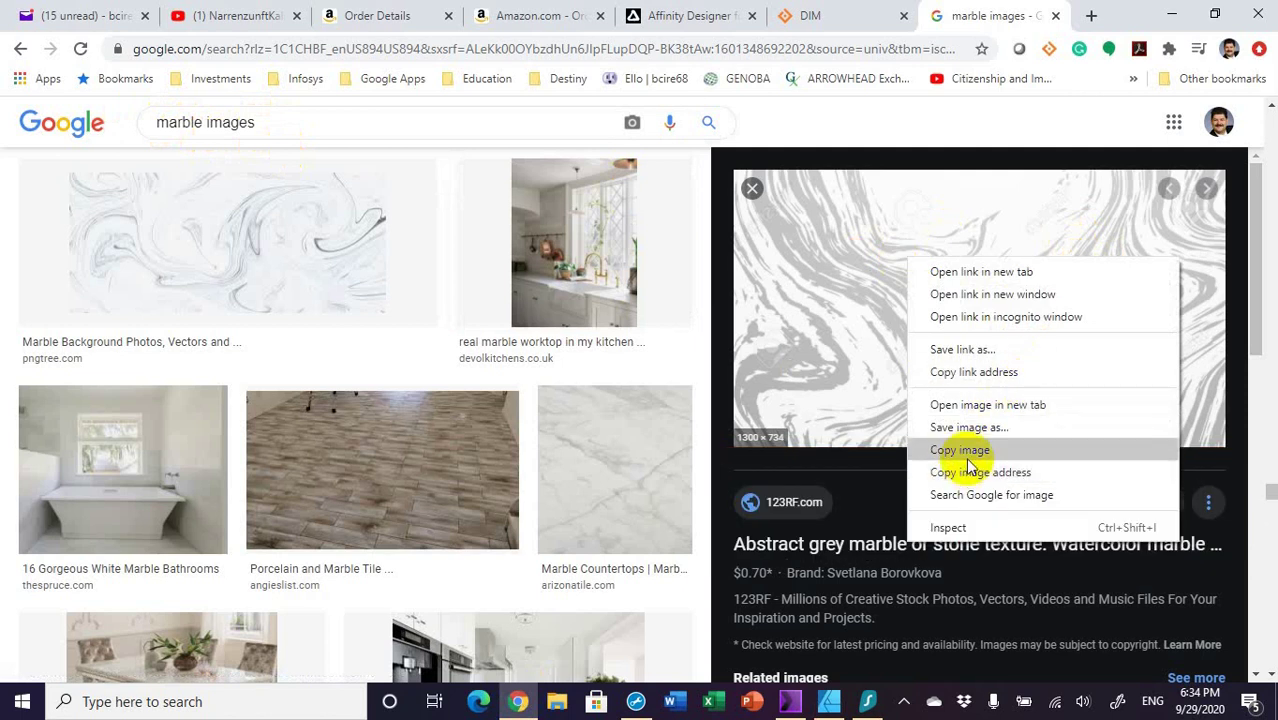
{"action": "left_click", "coordinate": [967, 459]}
{"action": "left_click", "coordinate": [830, 703]}
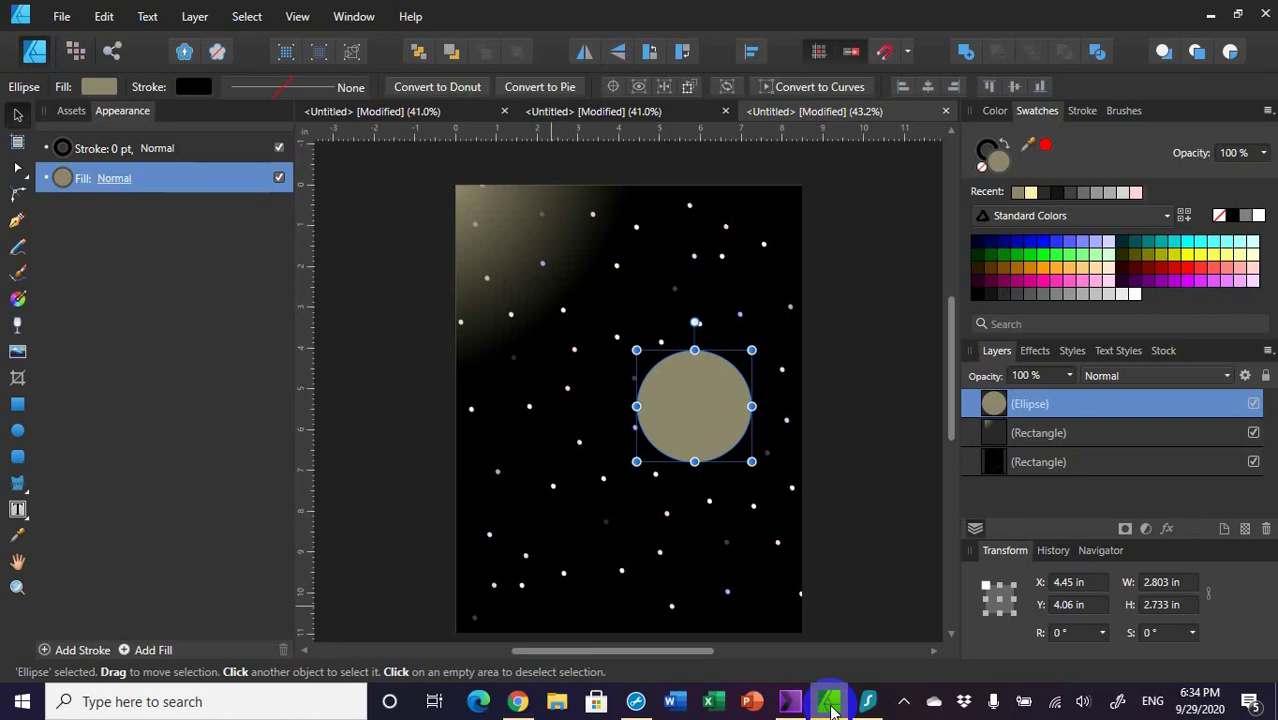
- Turn on inserting inside the selection and paste the marble image into the circle
{"action": "left_click", "coordinate": [1231, 53]}
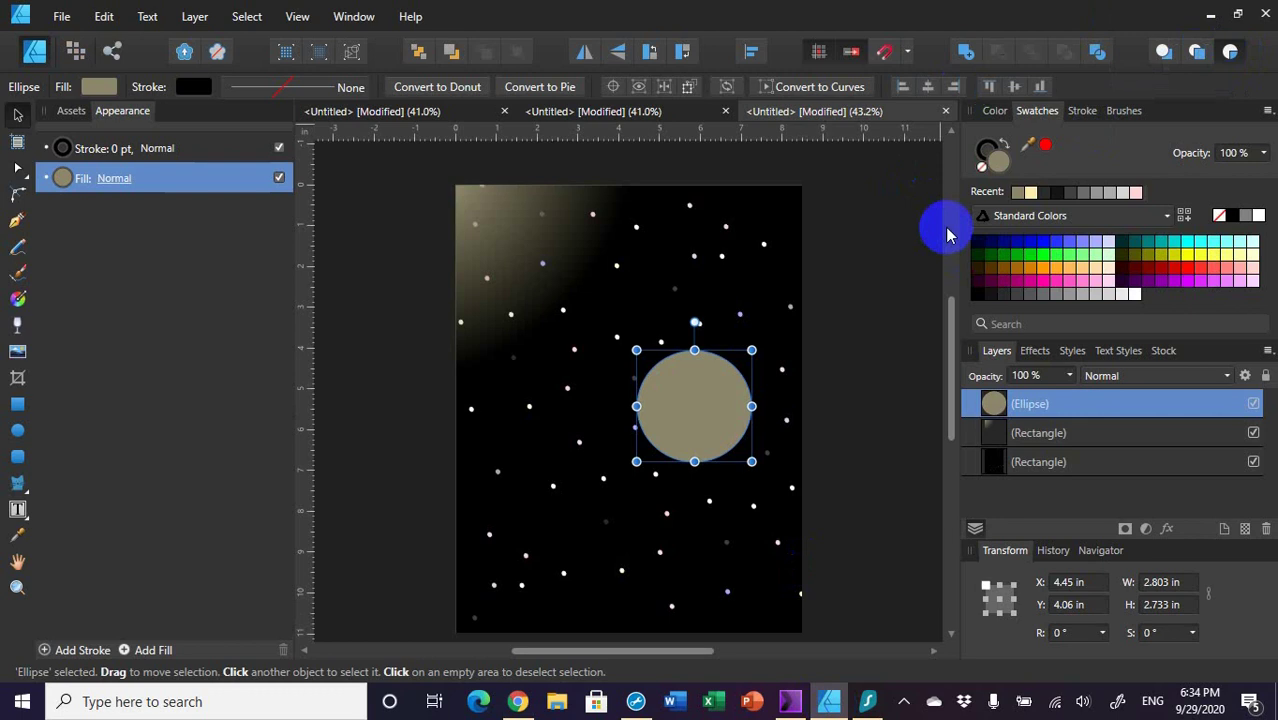
{"action": "key", "text": "ctrl+v"}
{"action": "left_click", "coordinate": [662, 385]}
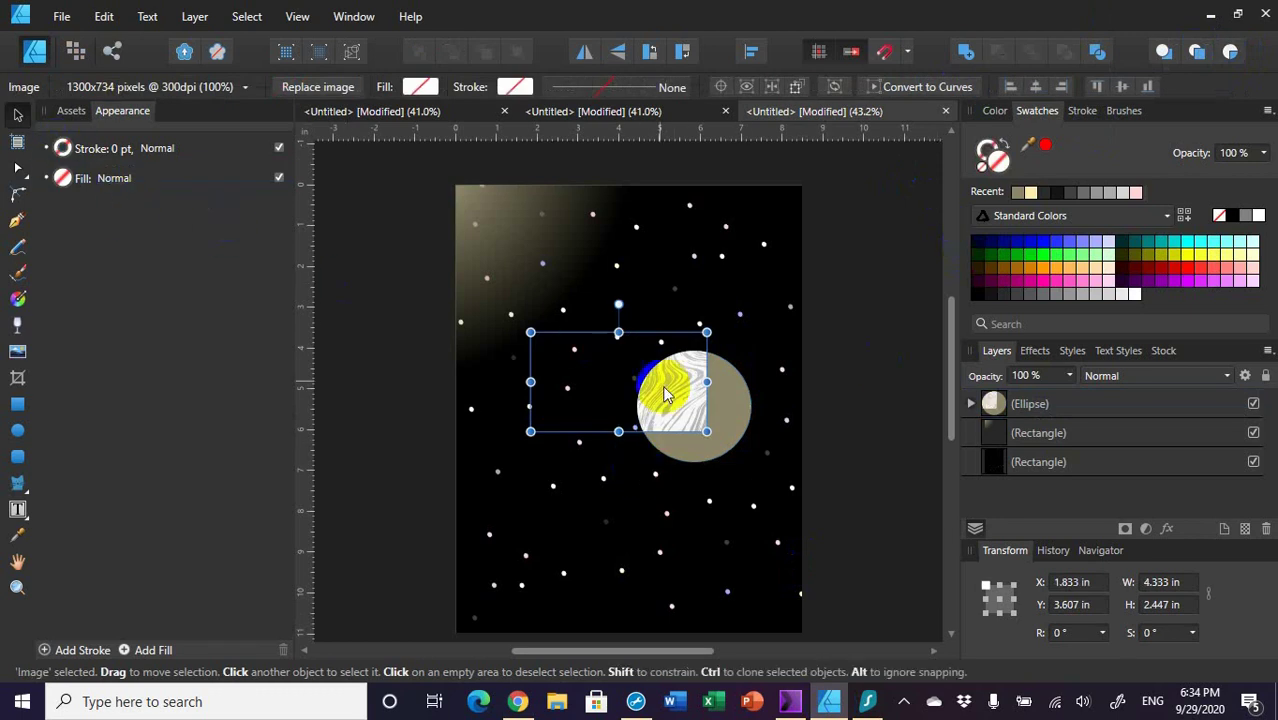
{"action": "left_click", "coordinate": [715, 403]}
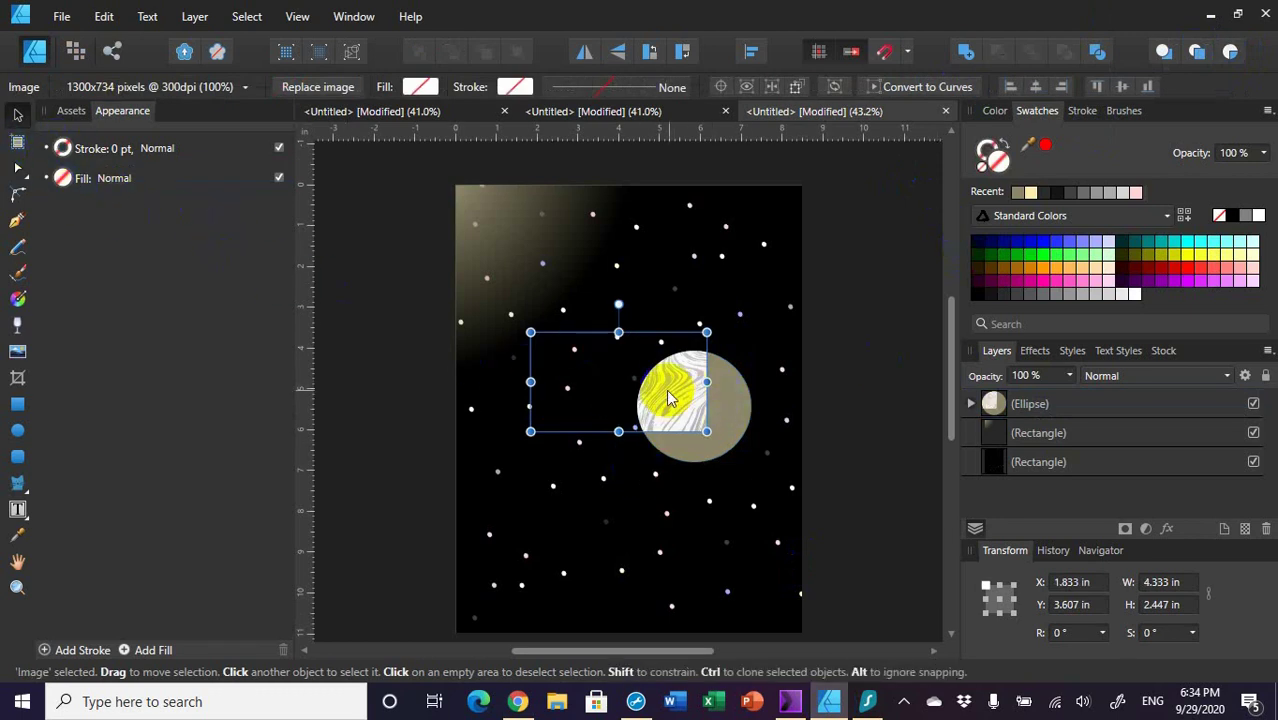
- Cover the circle with the marble image by moving it, enlarging it to about 6.3 by 3.56 in and rotating it to about -112.8°
{"action": "left_click_drag", "start_coordinate": [666, 398], "coordinate": [708, 403]}
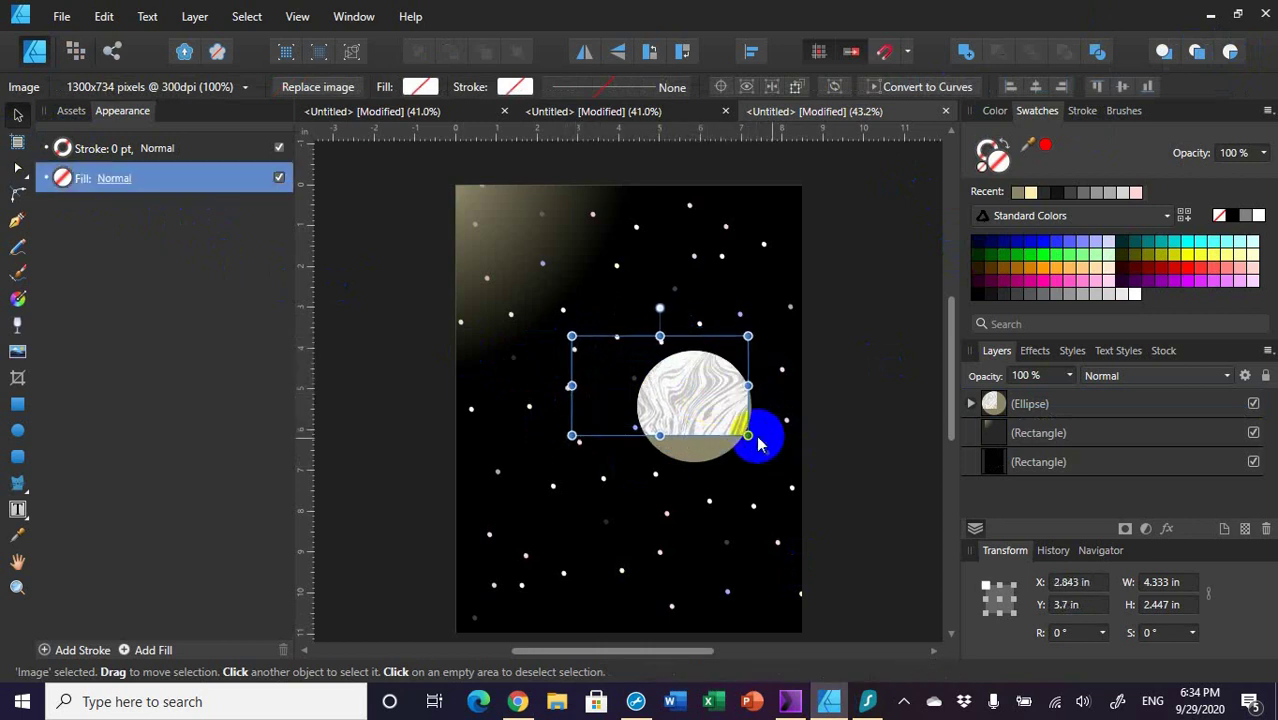
{"action": "left_click_drag", "start_coordinate": [750, 440], "coordinate": [824, 494]}
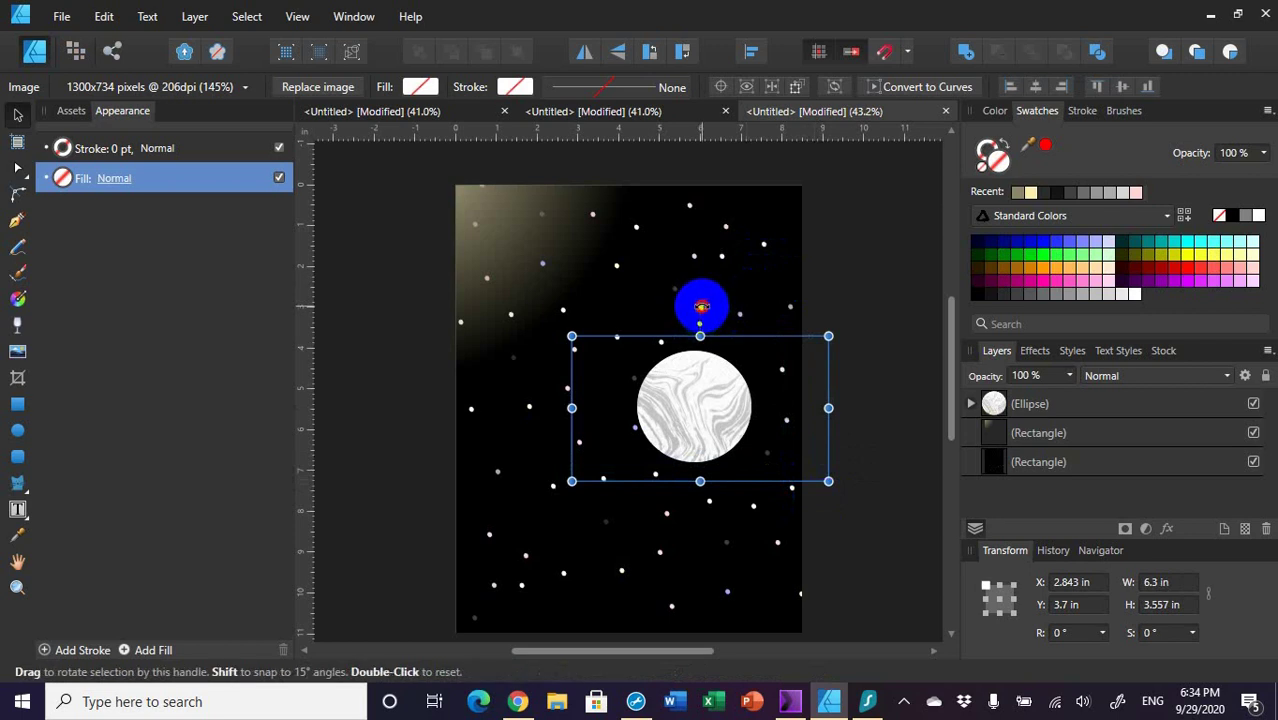
{"action": "left_click_drag", "start_coordinate": [701, 306], "coordinate": [828, 470]}
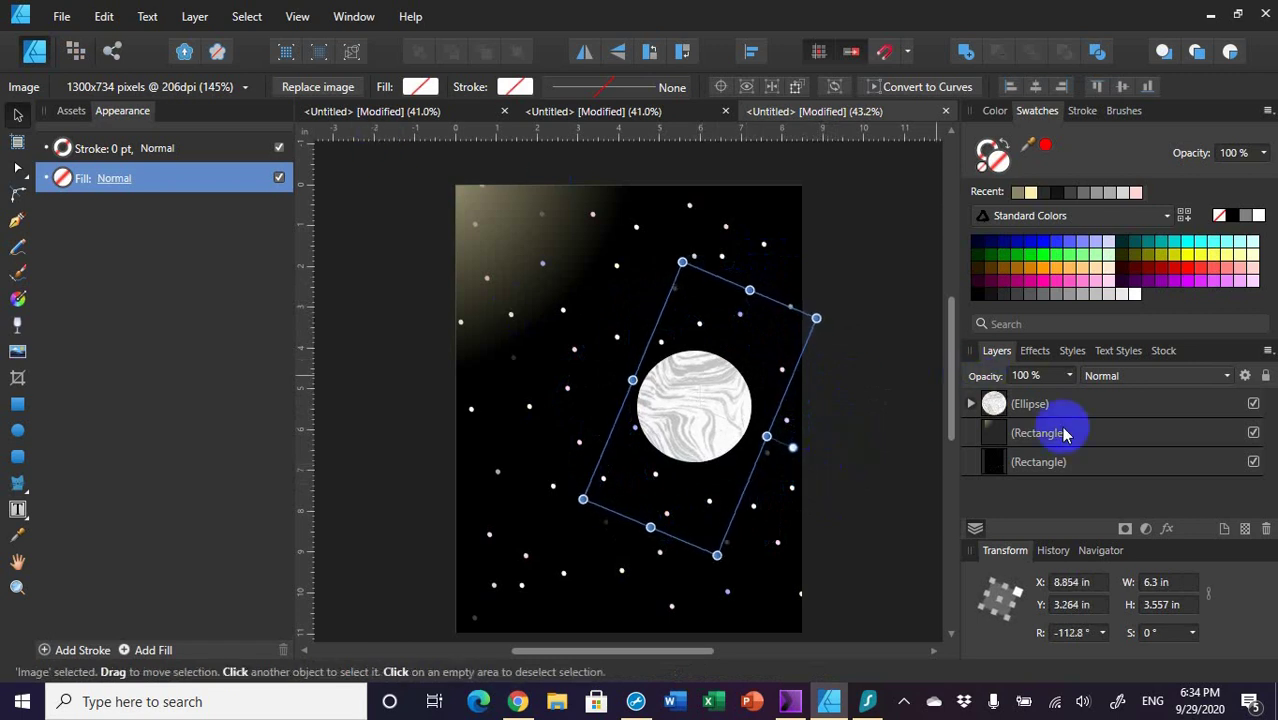
{"action": "left_click", "coordinate": [910, 420]}
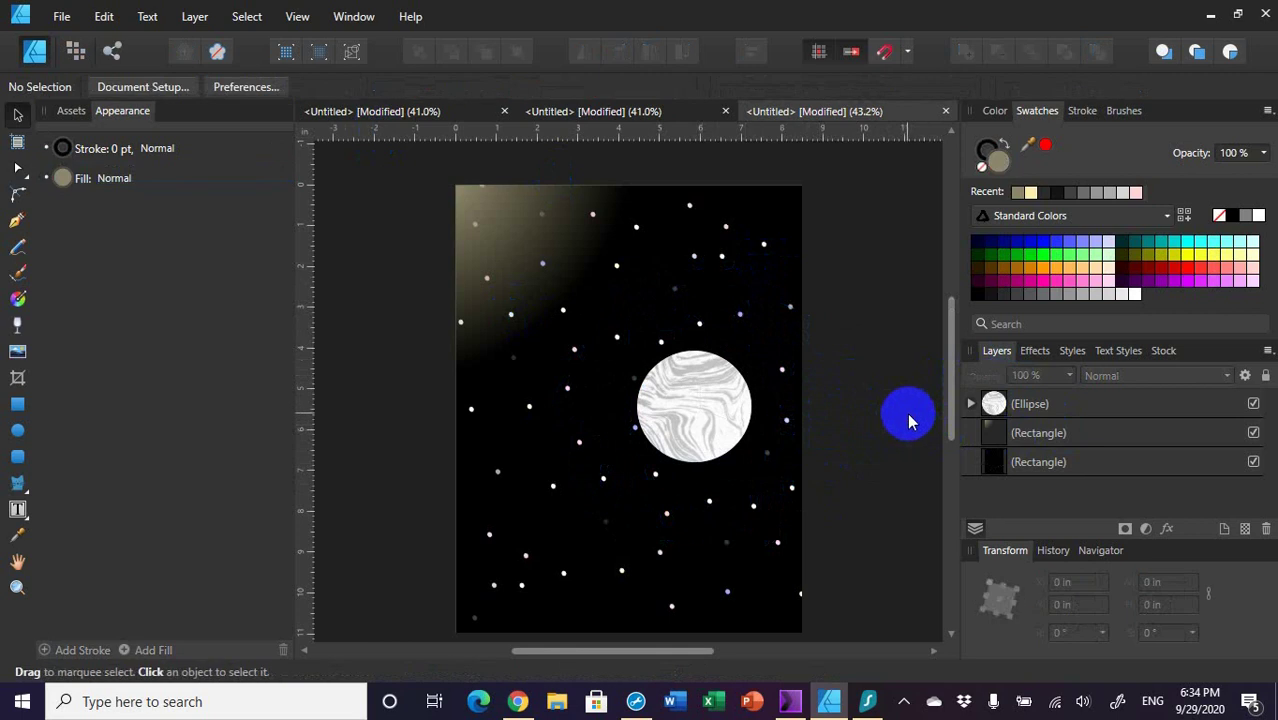
- Duplicate the marble-filled circle, expand both circle layers and select the marble image inside the upper copy
{"action": "left_click", "coordinate": [1035, 404]}
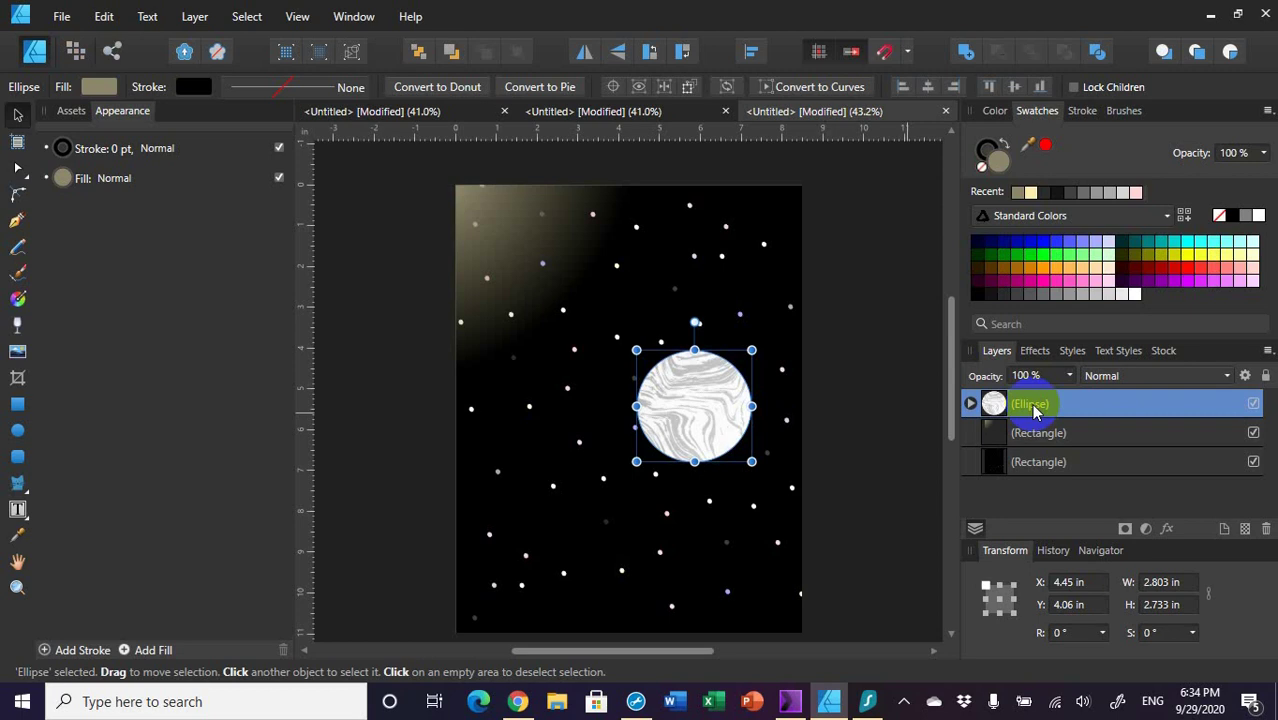
{"action": "key", "text": "ctrl+j"}
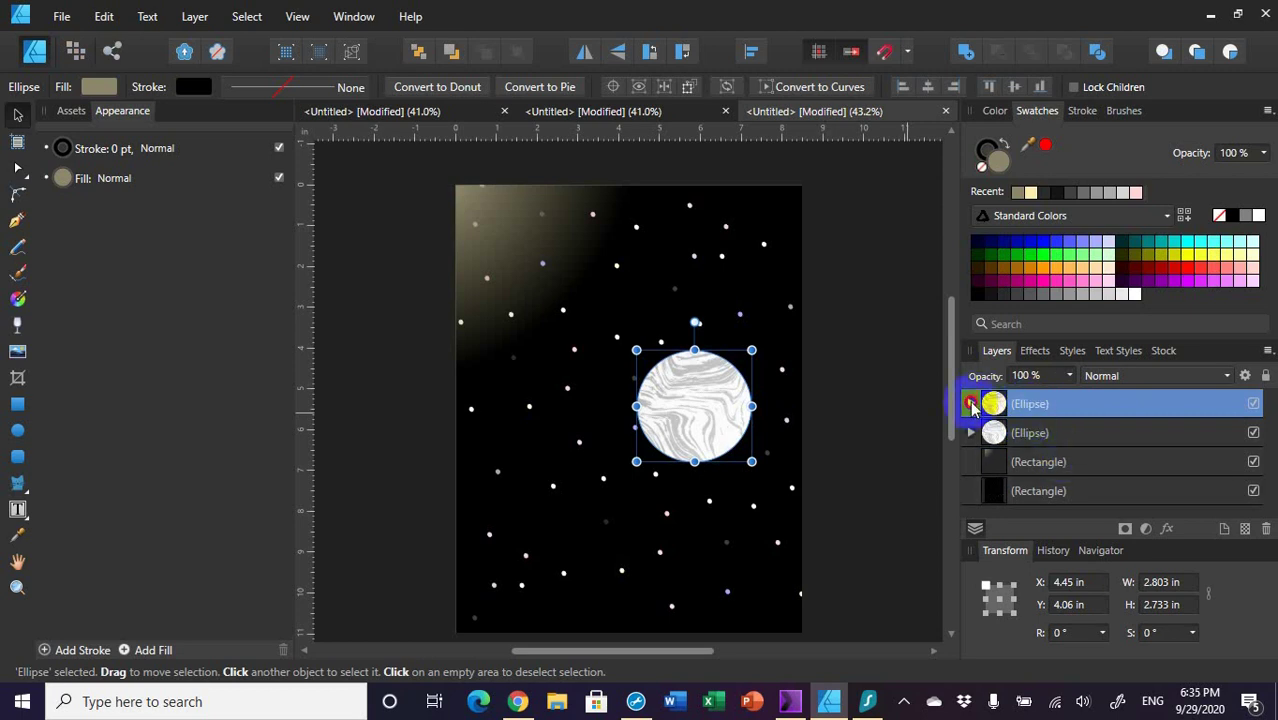
{"action": "left_click", "coordinate": [971, 404]}
{"action": "left_click", "coordinate": [1037, 434]}
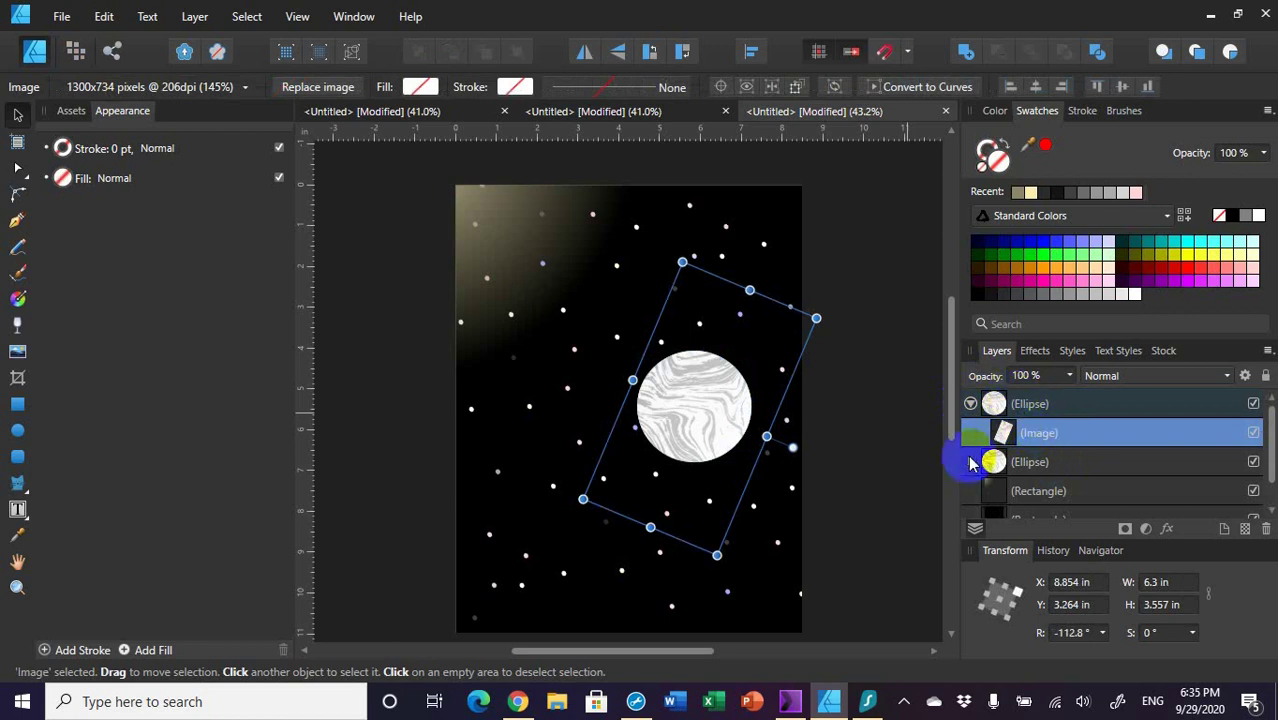
{"action": "left_click", "coordinate": [970, 461]}
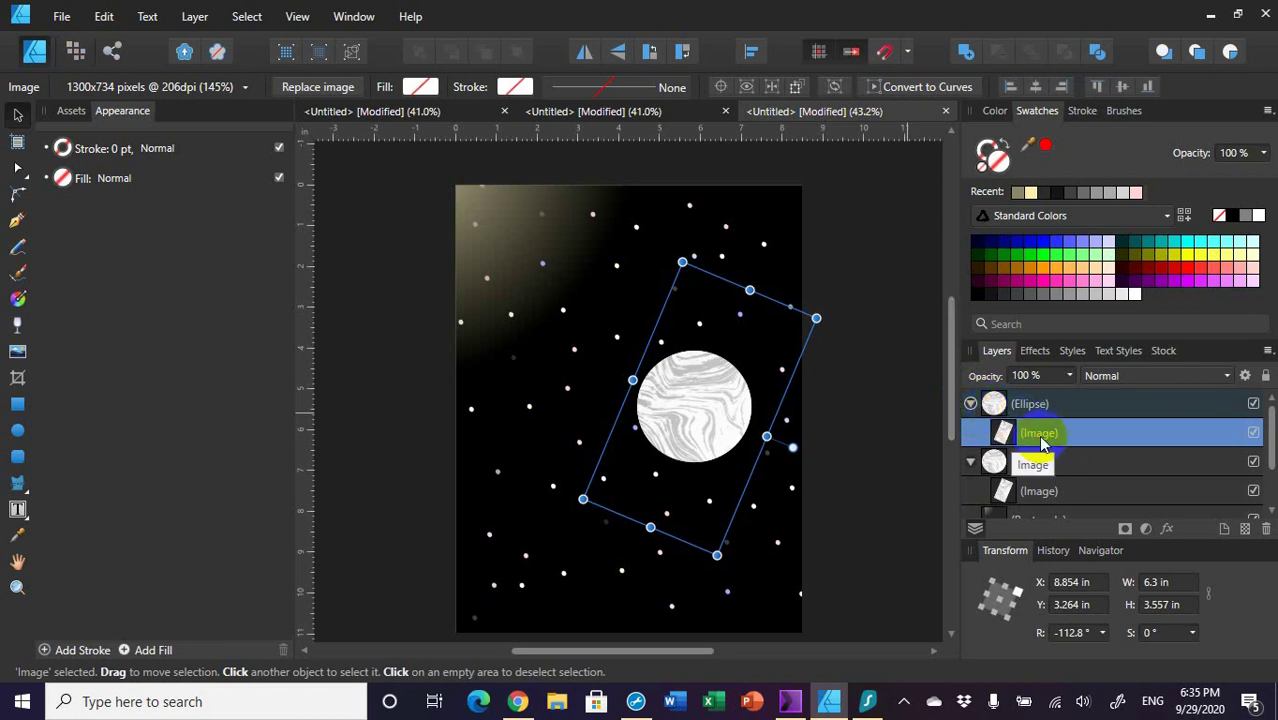
- Delete the marble image from the upper circle copy and enlarge that circle around its centre to about 3.55 by 3.46 in
{"action": "key", "text": "Delete"}
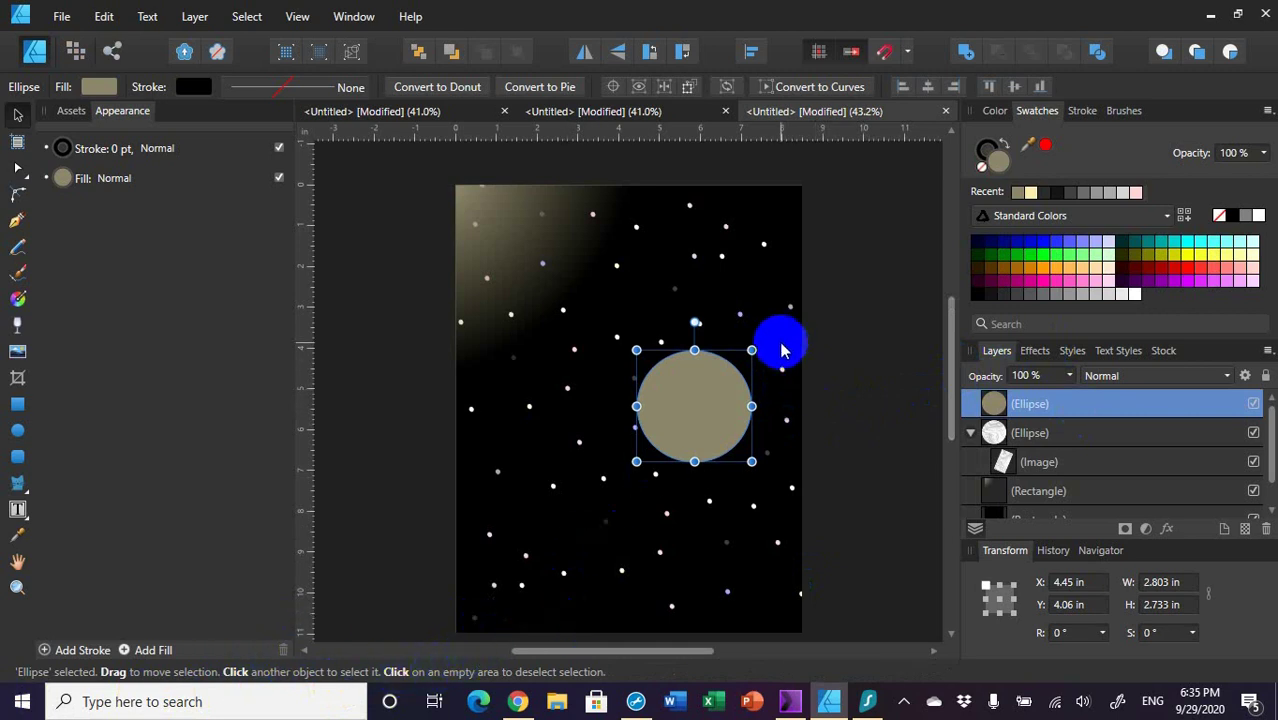
{"action": "key", "text": "alt"}
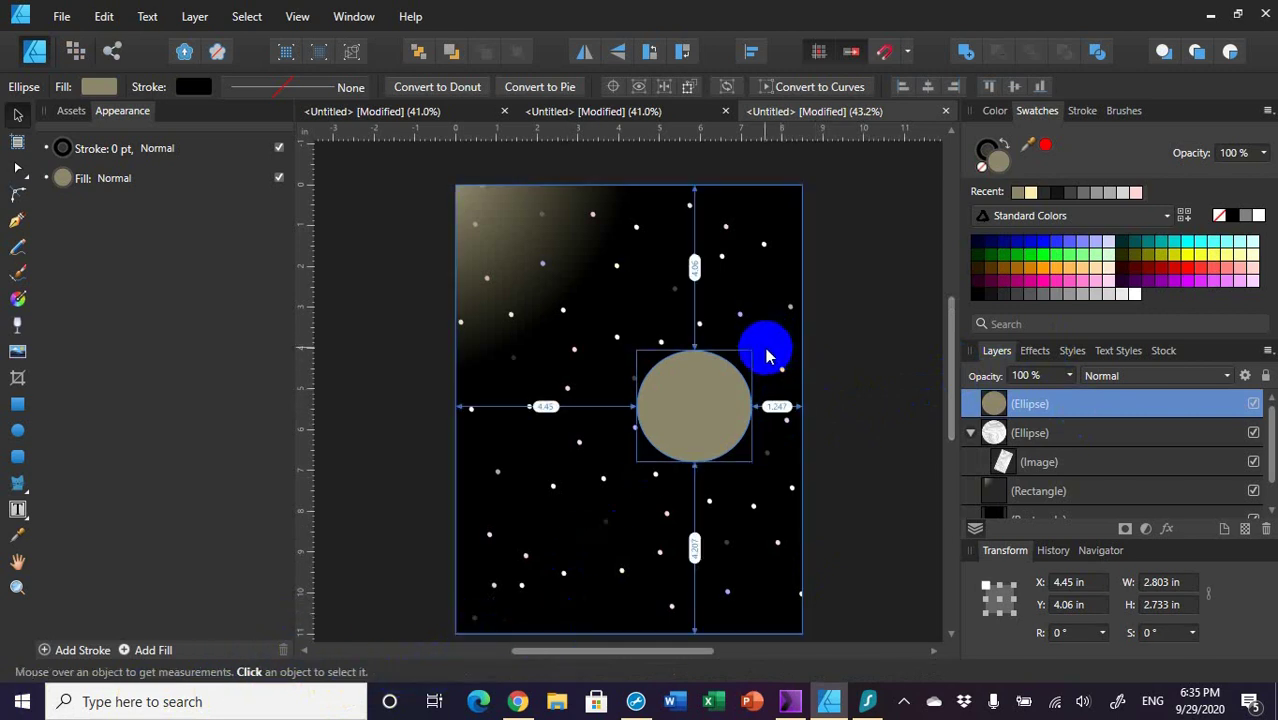
{"action": "left_click", "coordinate": [720, 386]}
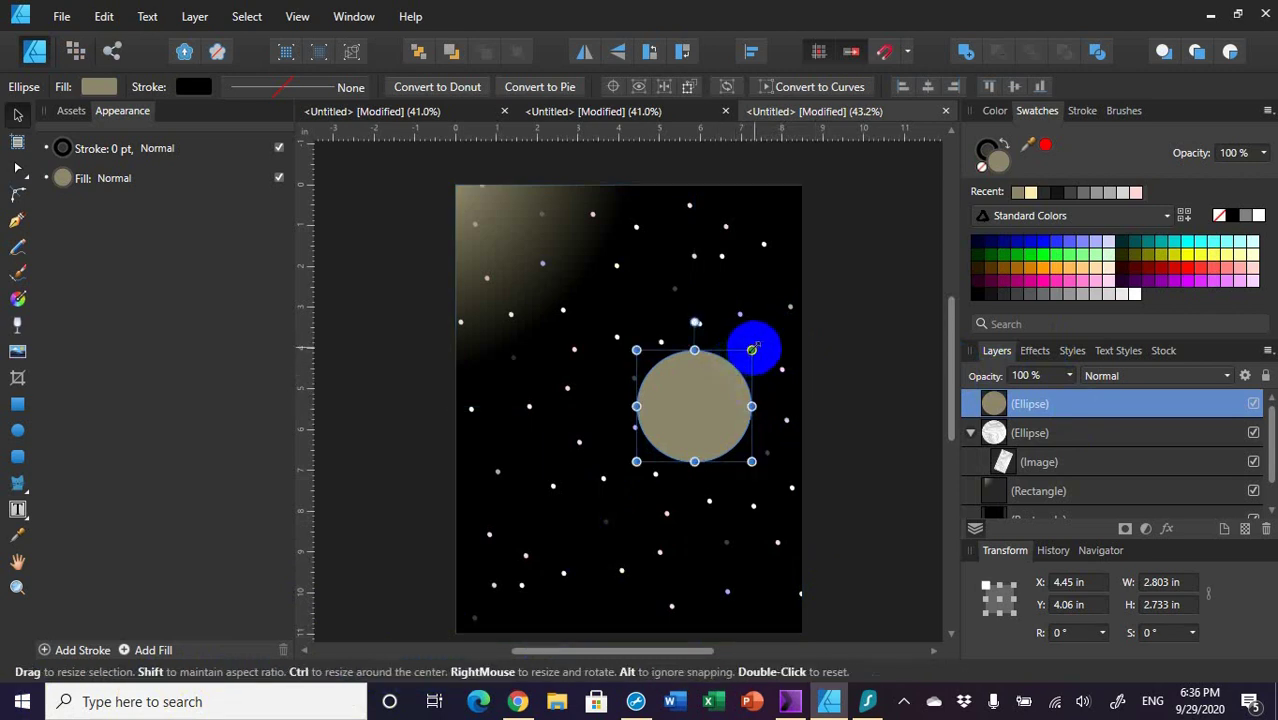
{"action": "key", "text": "alt"}
{"action": "left_click_drag", "start_coordinate": [751, 349], "coordinate": [767, 335]}
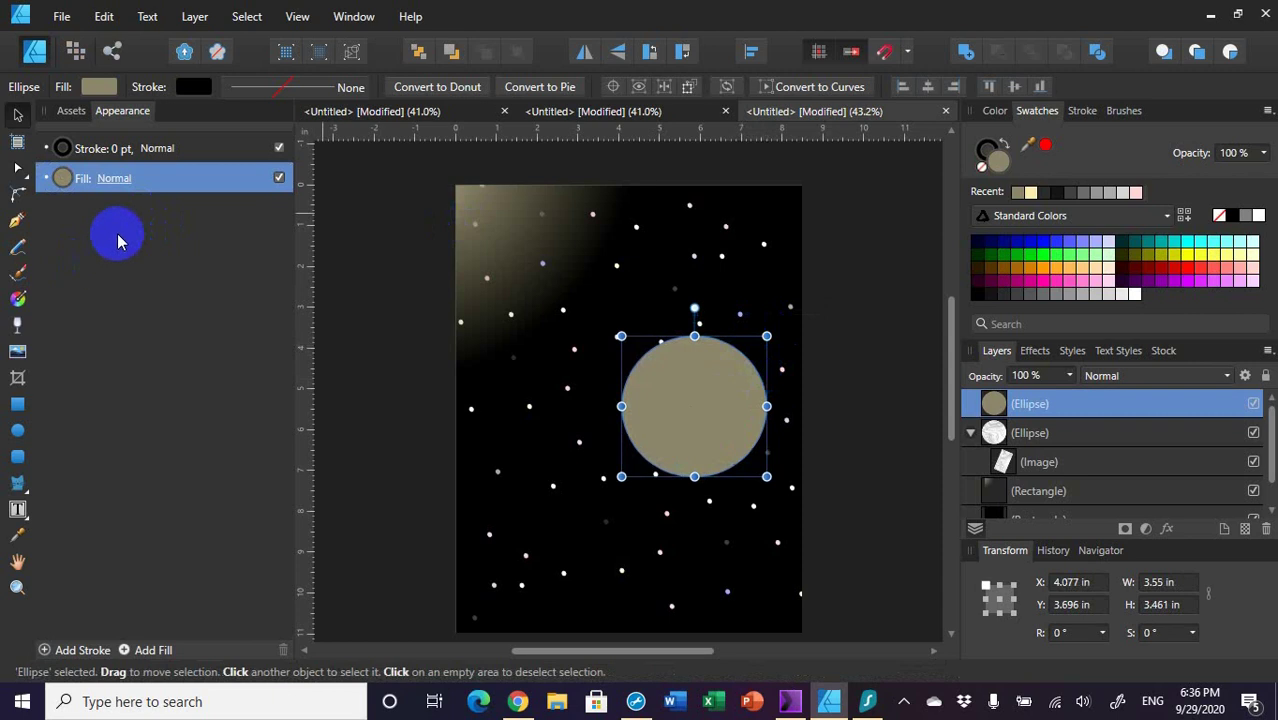
- Fill the enlarged circle with dark golden brown (H 48, S 100, L 22) at 44% opacity
{"action": "left_click", "coordinate": [100, 95]}
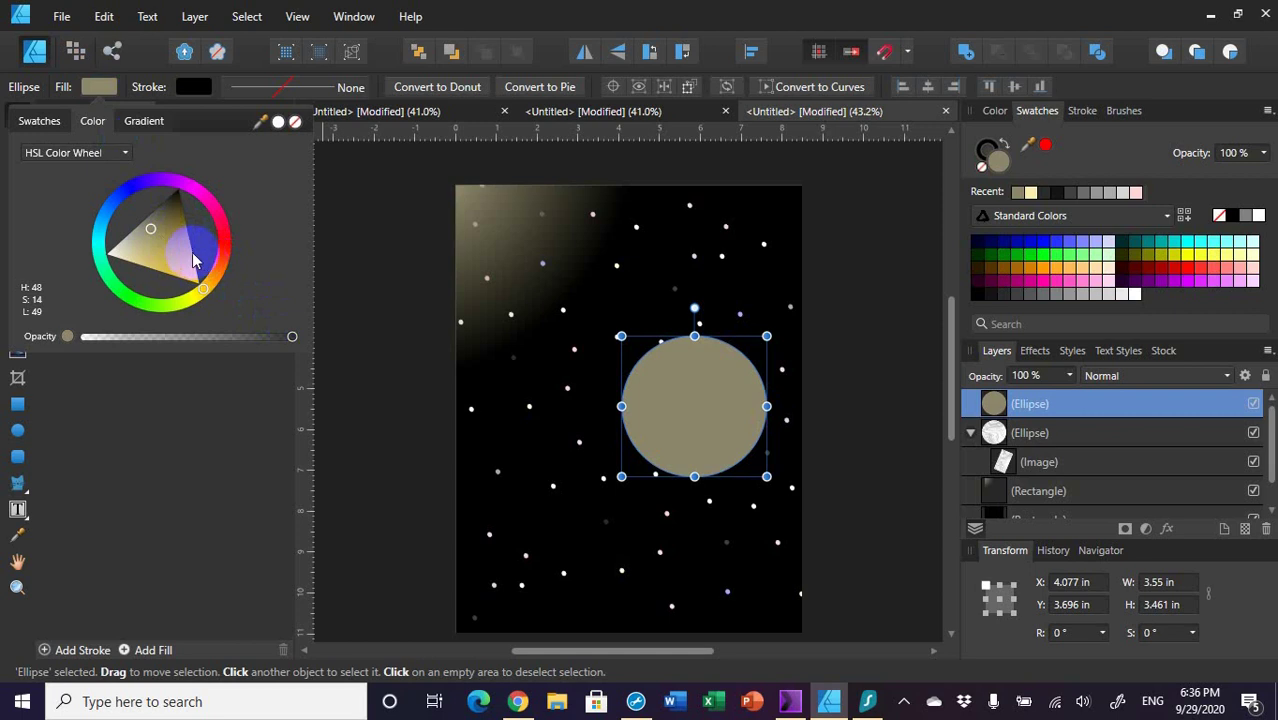
{"action": "left_click_drag", "start_coordinate": [157, 243], "coordinate": [192, 233]}
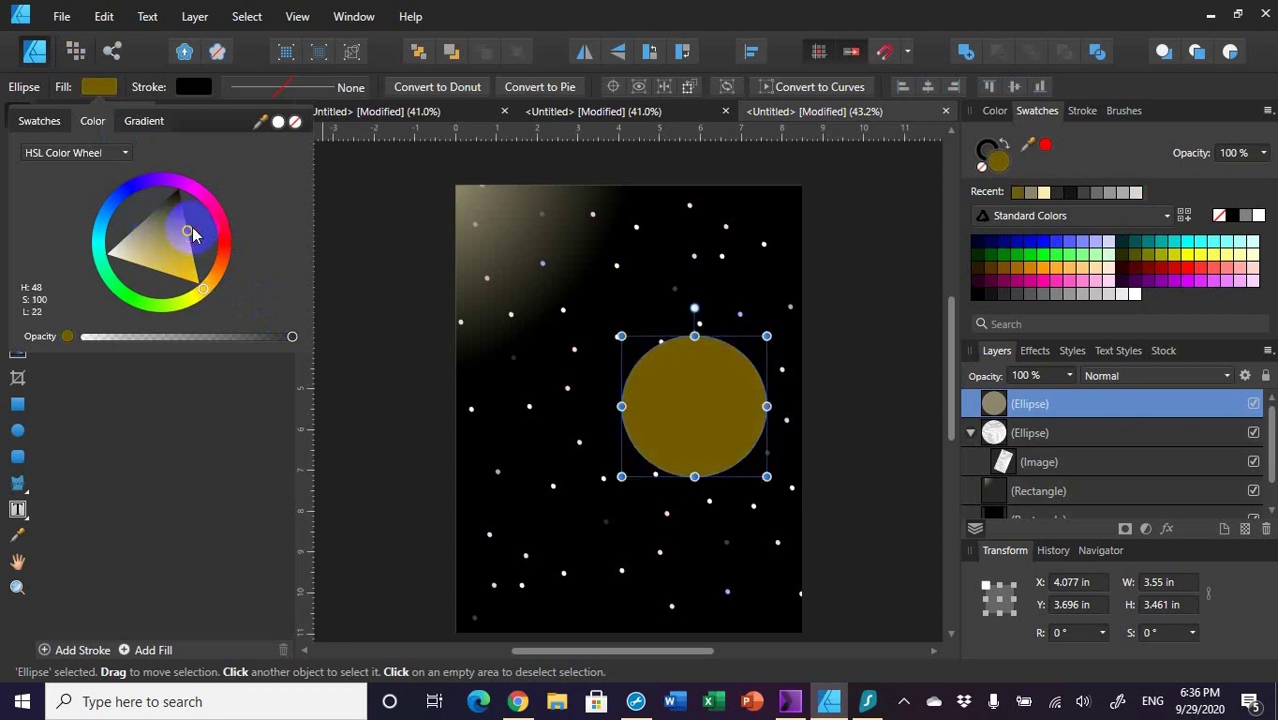
{"action": "left_click_drag", "start_coordinate": [133, 341], "coordinate": [177, 343]}
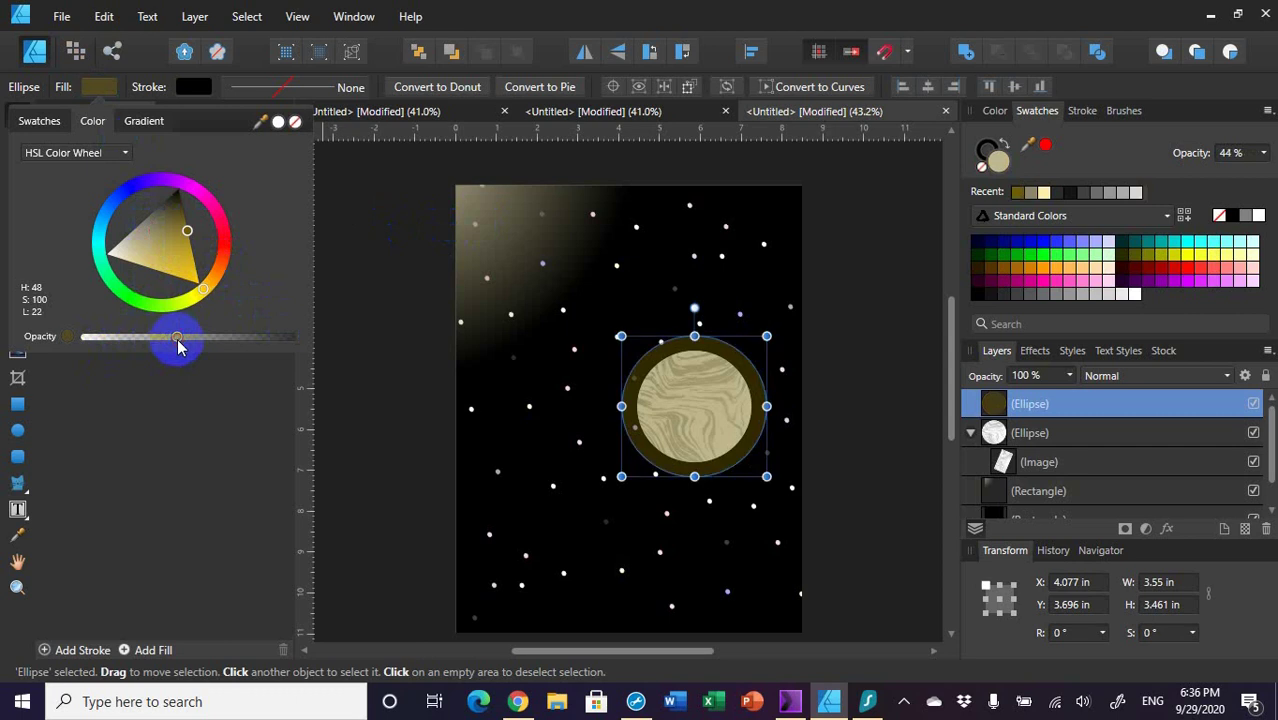
- Apply a Gaussian Blur with a radius of about 54.9 px to the golden circle and close the effects settings
{"action": "left_click", "coordinate": [1030, 403]}
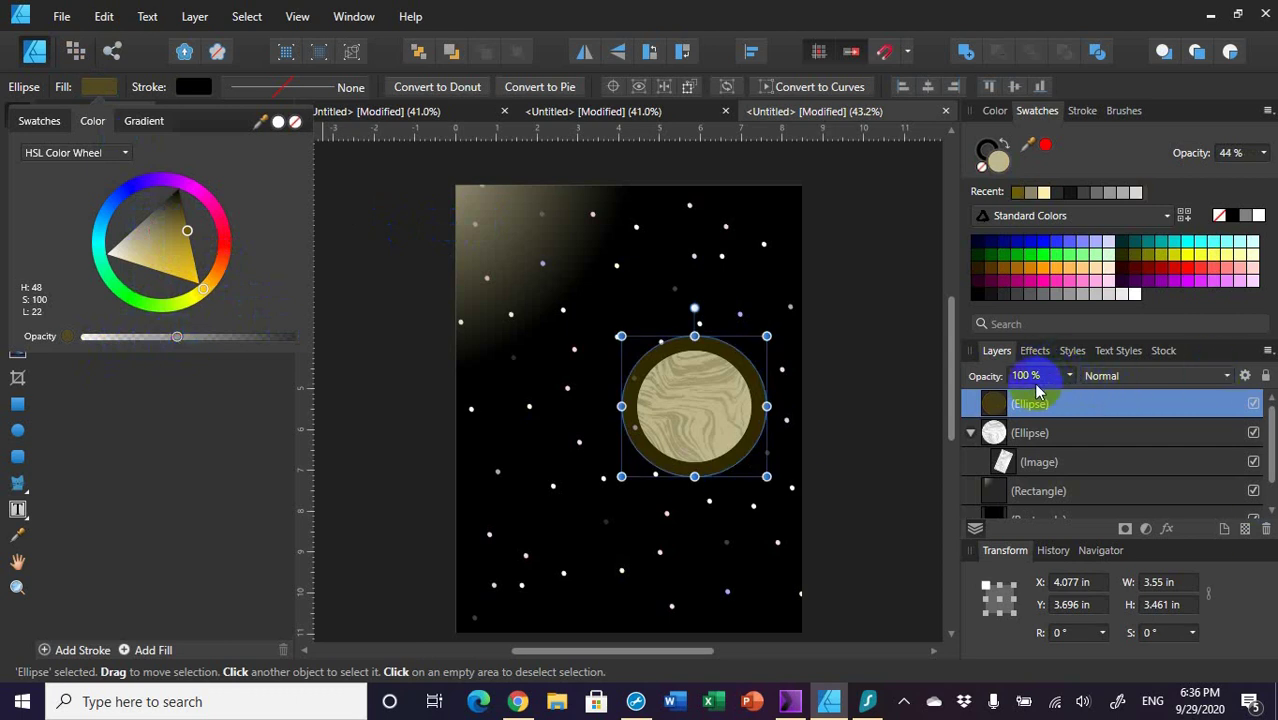
{"action": "left_click", "coordinate": [1040, 352]}
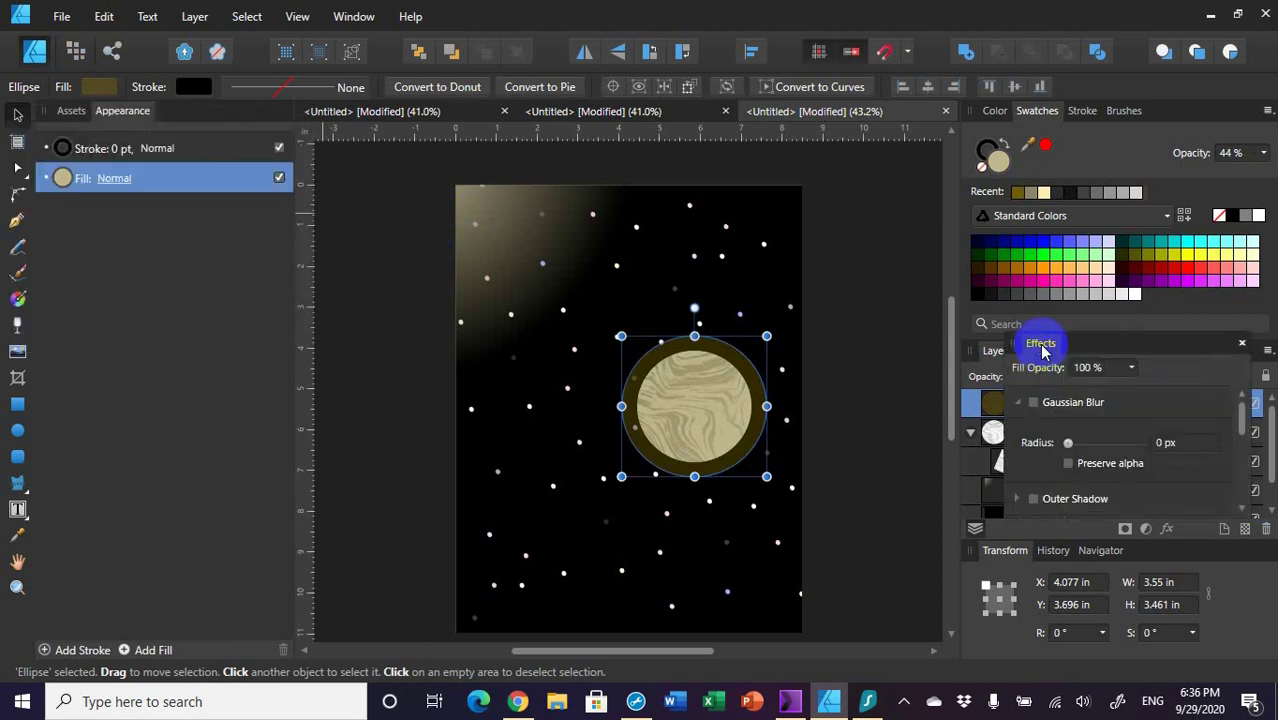
{"action": "left_click", "coordinate": [1033, 402]}
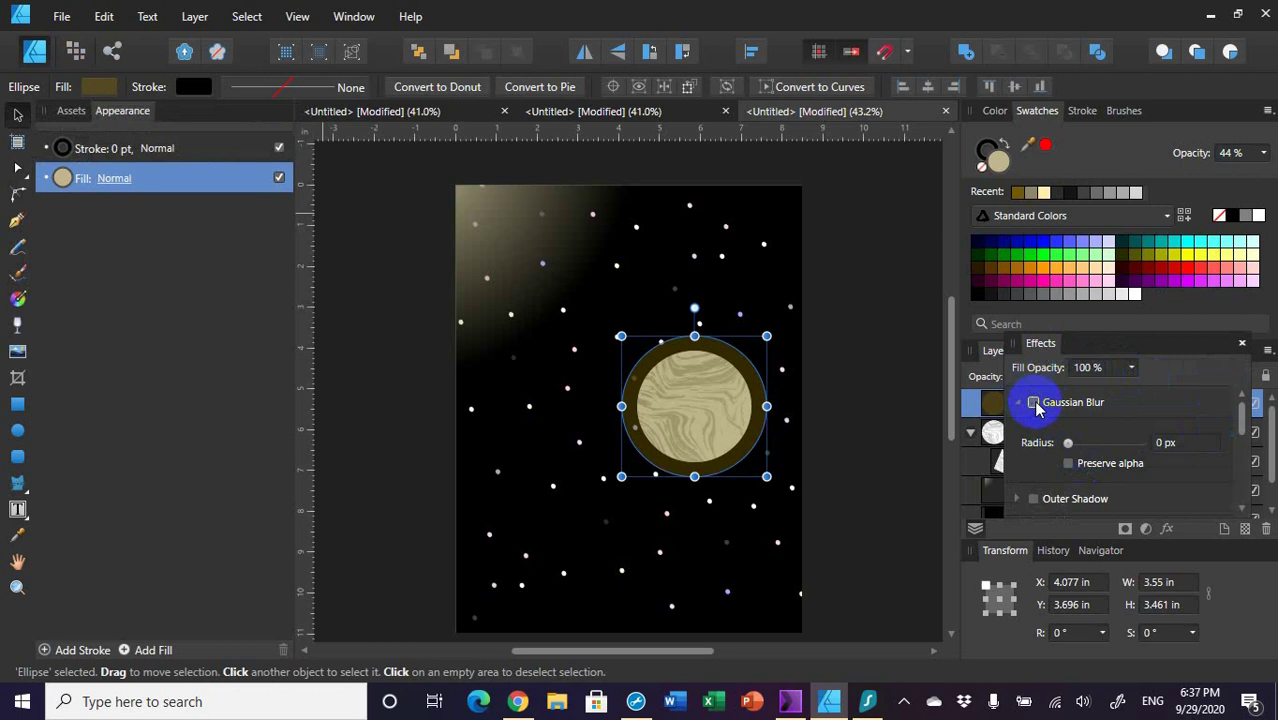
{"action": "left_click_drag", "start_coordinate": [1070, 452], "coordinate": [1126, 450]}
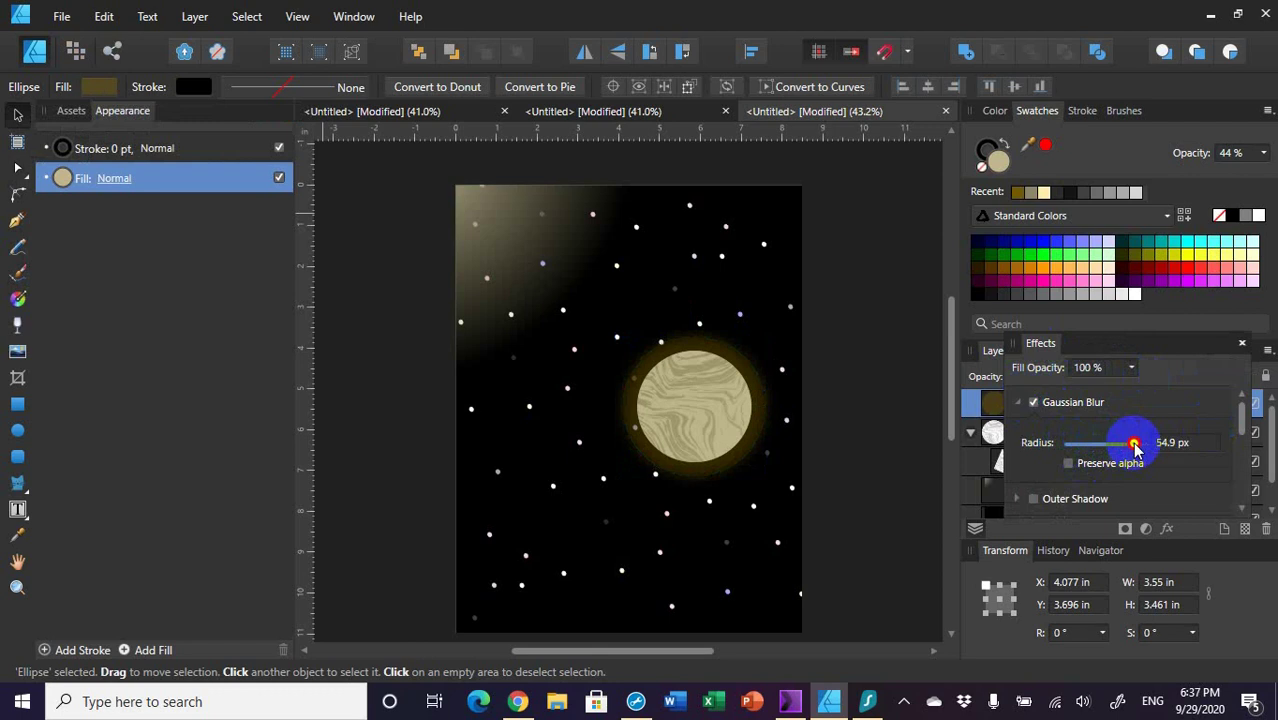
{"action": "left_click_drag", "start_coordinate": [1134, 447], "coordinate": [1134, 447]}
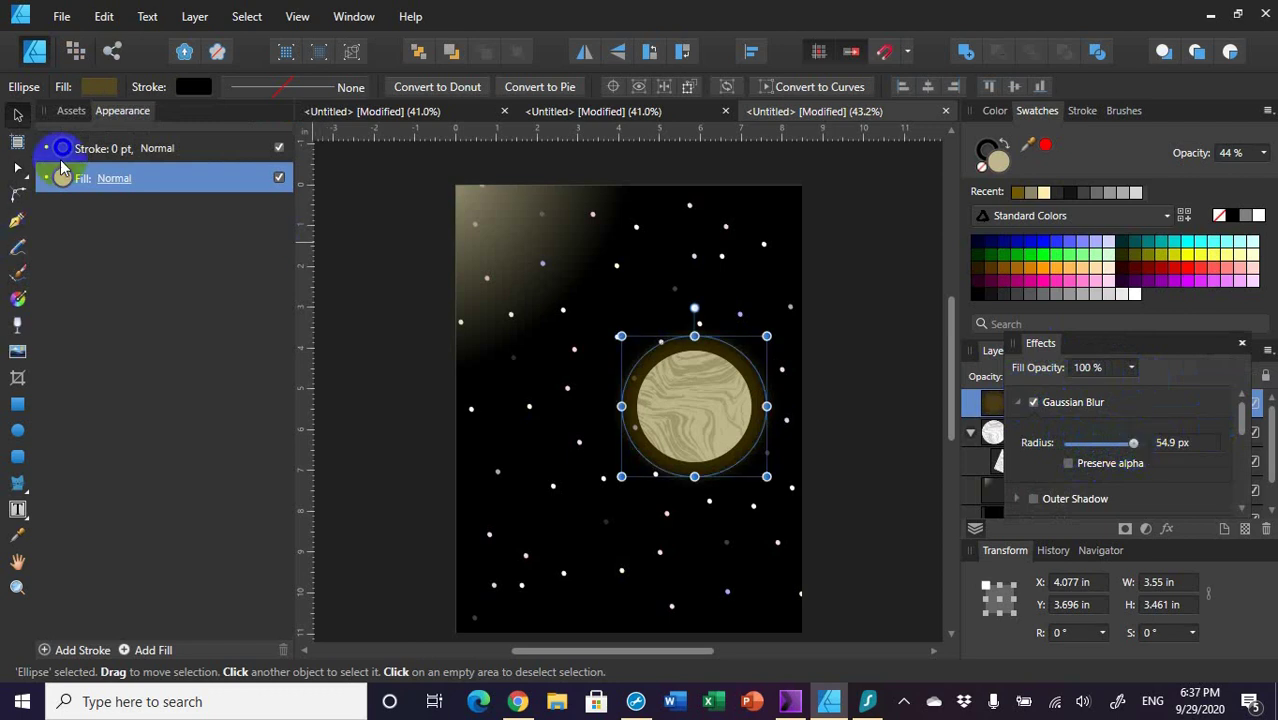
{"action": "left_click", "coordinate": [388, 385]}
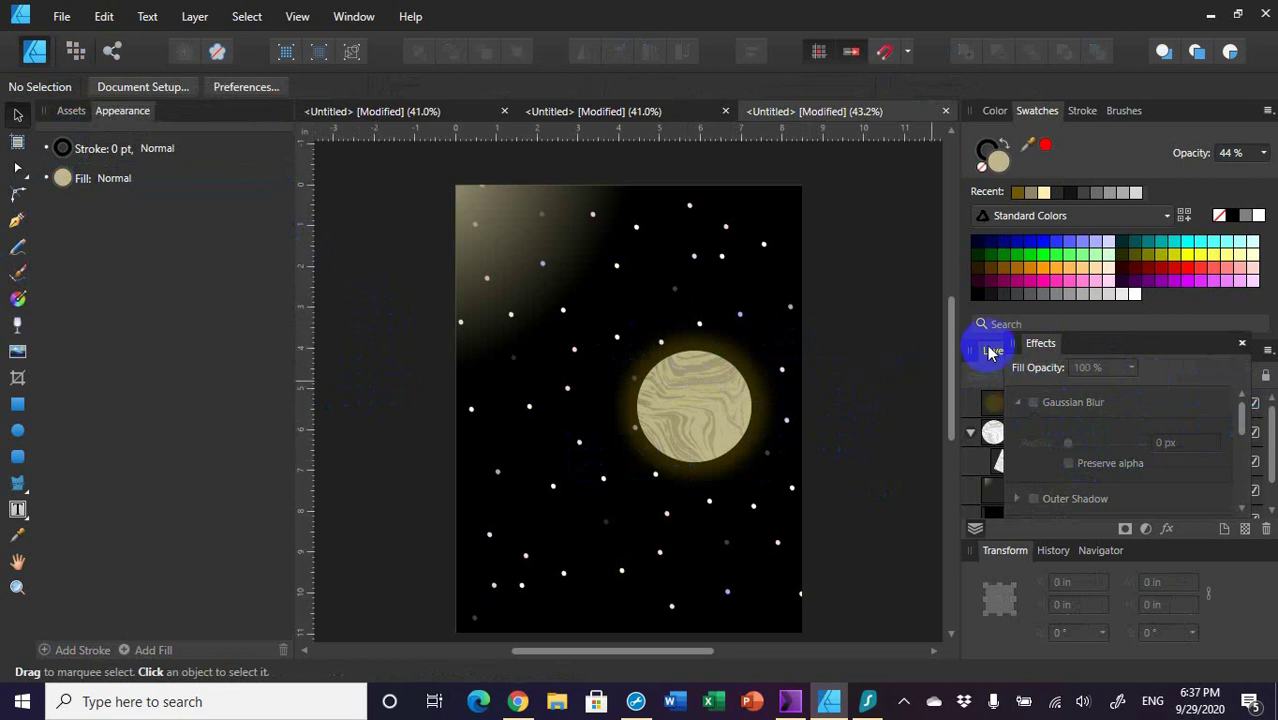
{"action": "left_click", "coordinate": [1243, 342]}
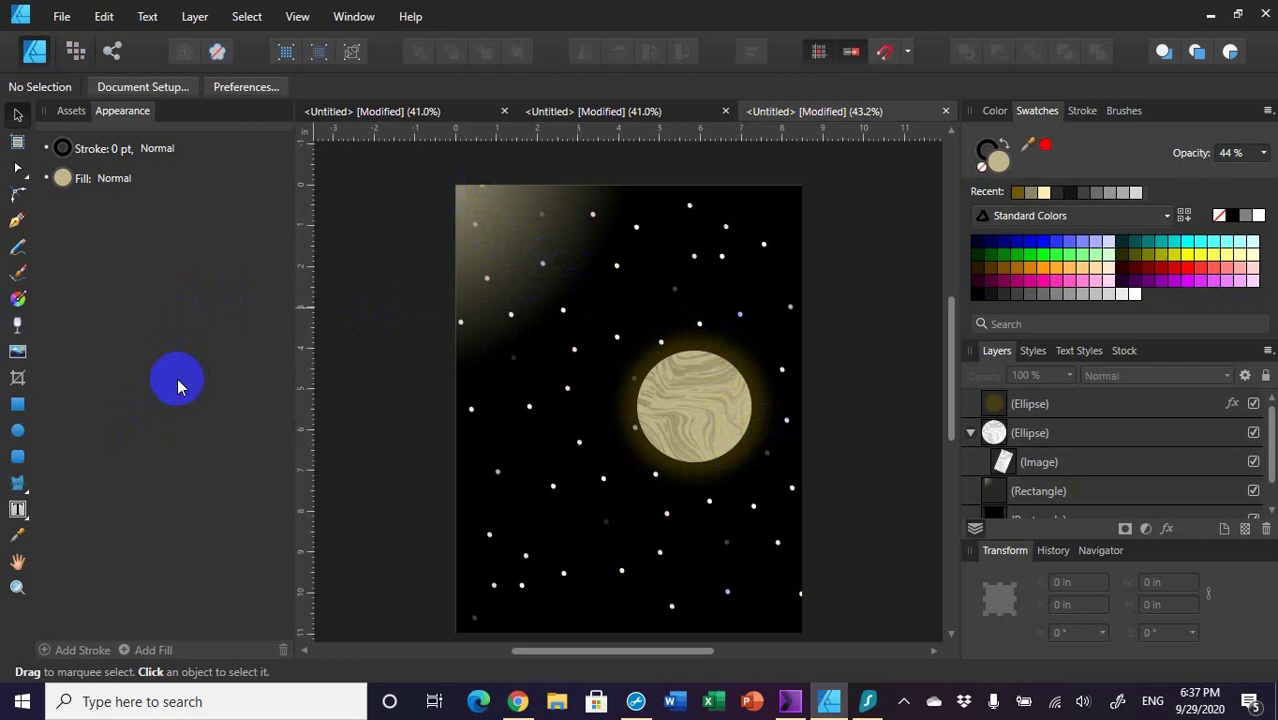
- Draw a square about 4.08 in wide over the planet and its glow, and fill it with black at 100% opacity
{"action": "left_click", "coordinate": [17, 404]}
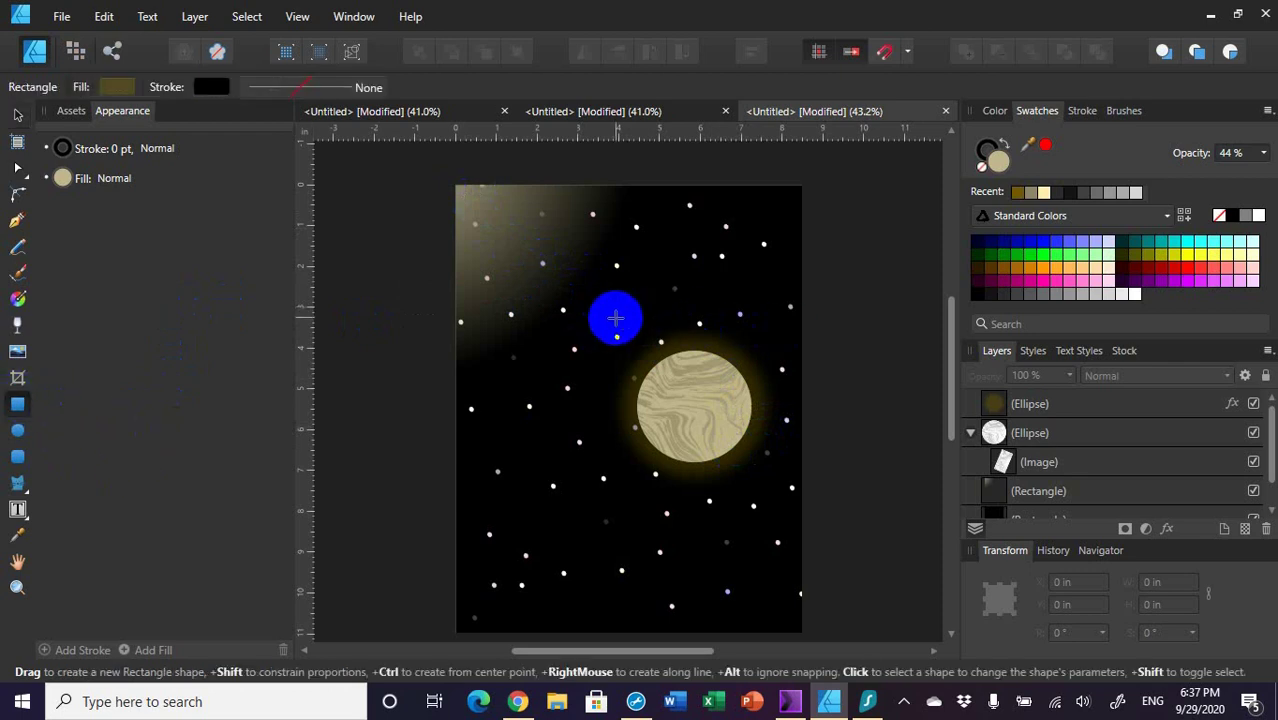
{"action": "mouse_move", "coordinate": [612, 316]}
{"action": "left_mouse_down"}
{"action": "mouse_move", "coordinate": [765, 488]}
{"action": "mouse_move", "coordinate": [777, 484]}
{"action": "left_mouse_up"}
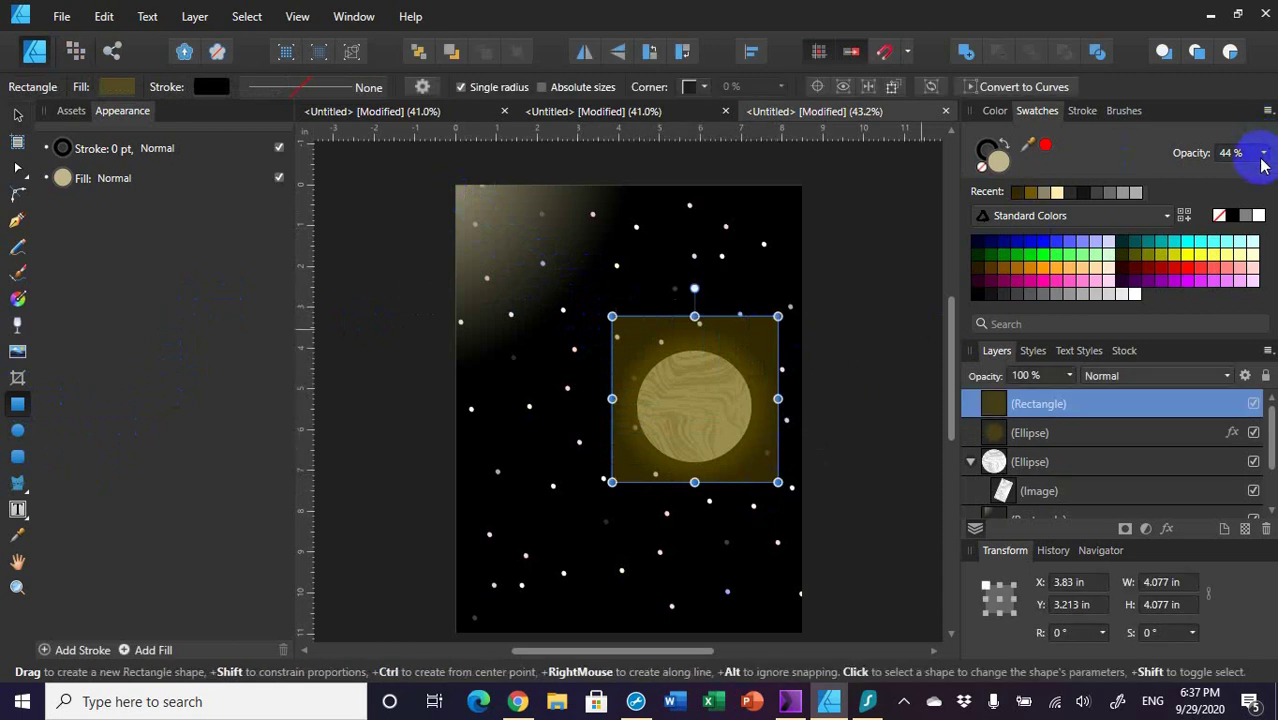
{"action": "left_click", "coordinate": [113, 96]}
{"action": "left_click_drag", "start_coordinate": [190, 233], "coordinate": [176, 199]}
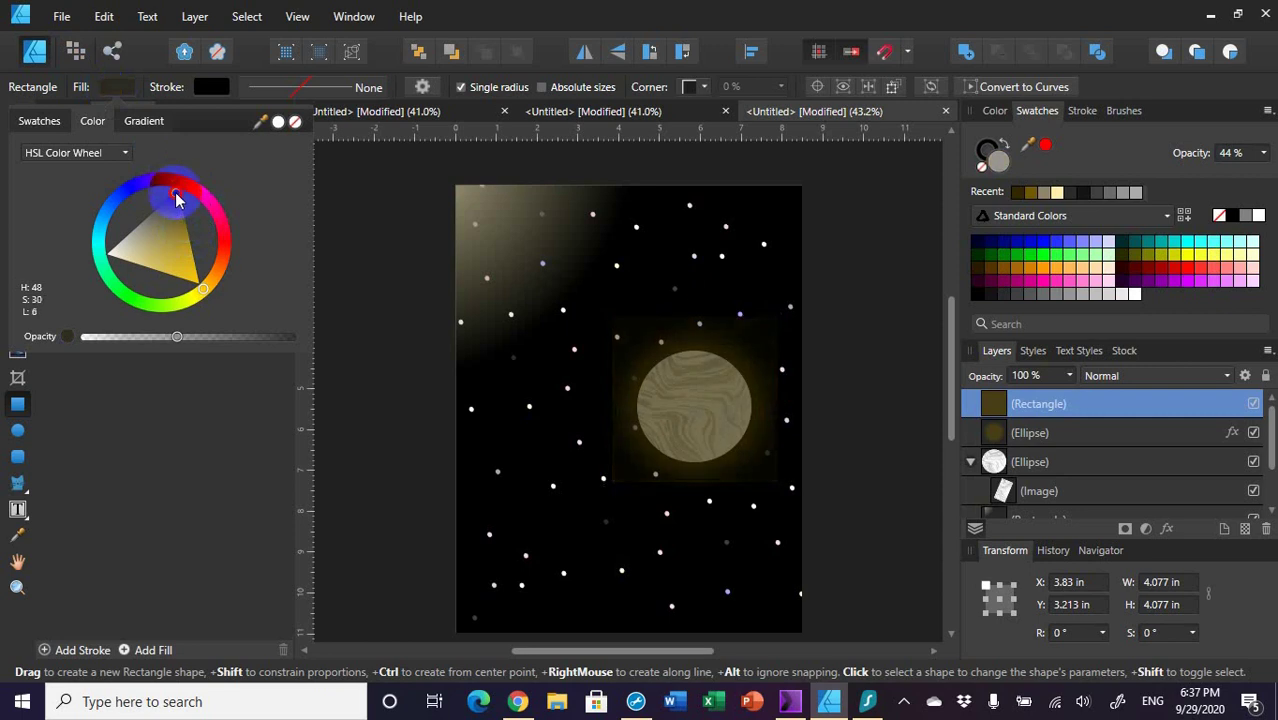
{"action": "left_click_drag", "start_coordinate": [185, 340], "coordinate": [313, 341]}
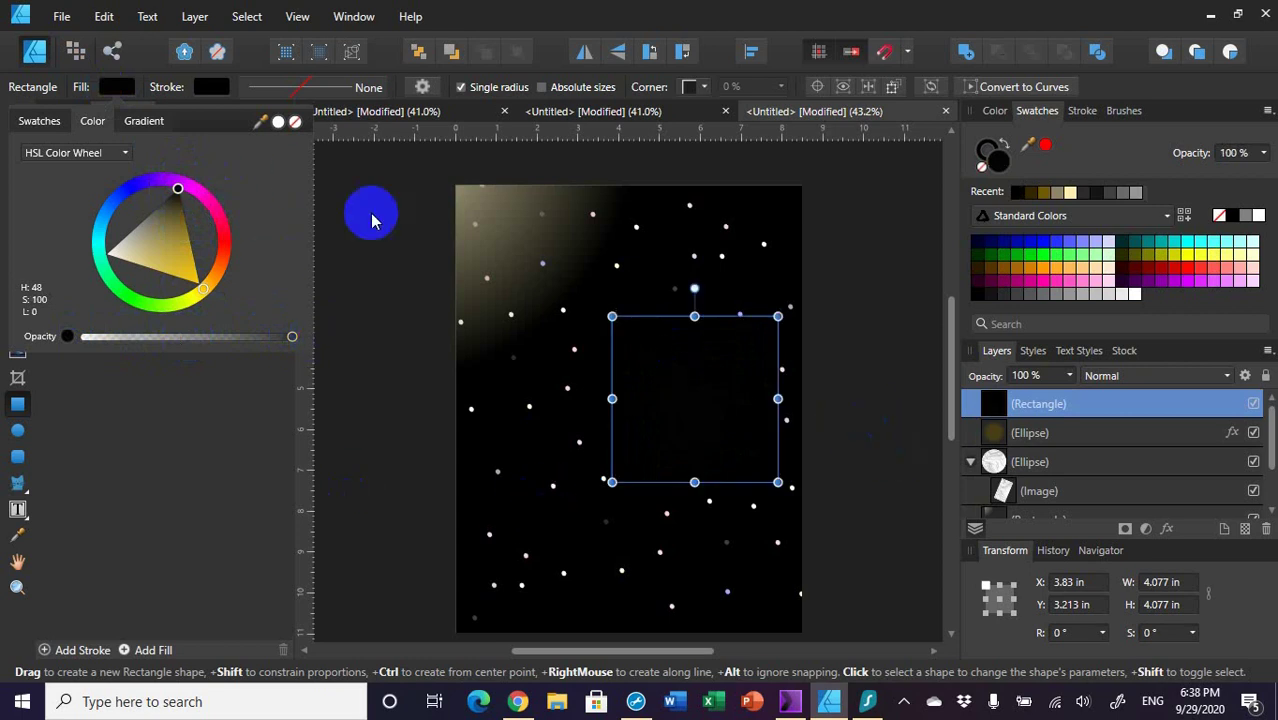
{"action": "left_click", "coordinate": [179, 425]}
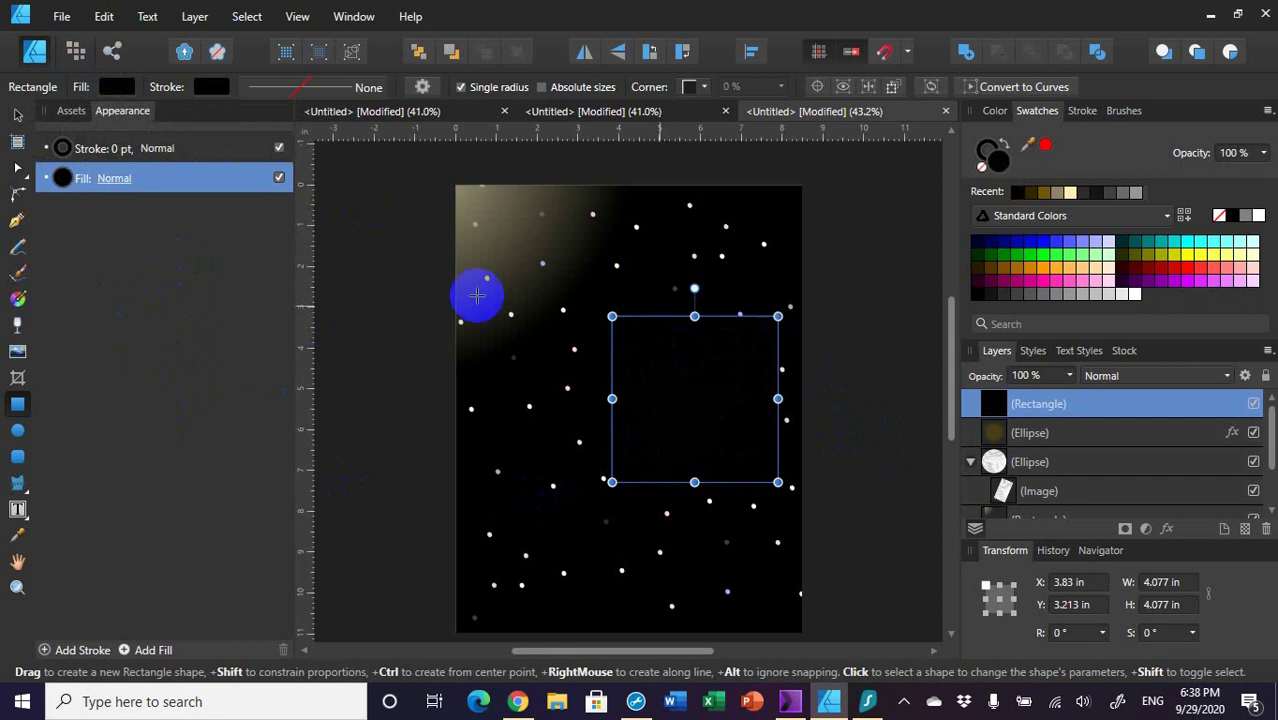
- Apply a radial transparency to the black square and reverse it so the centre is transparent
{"action": "left_click", "coordinate": [18, 325]}
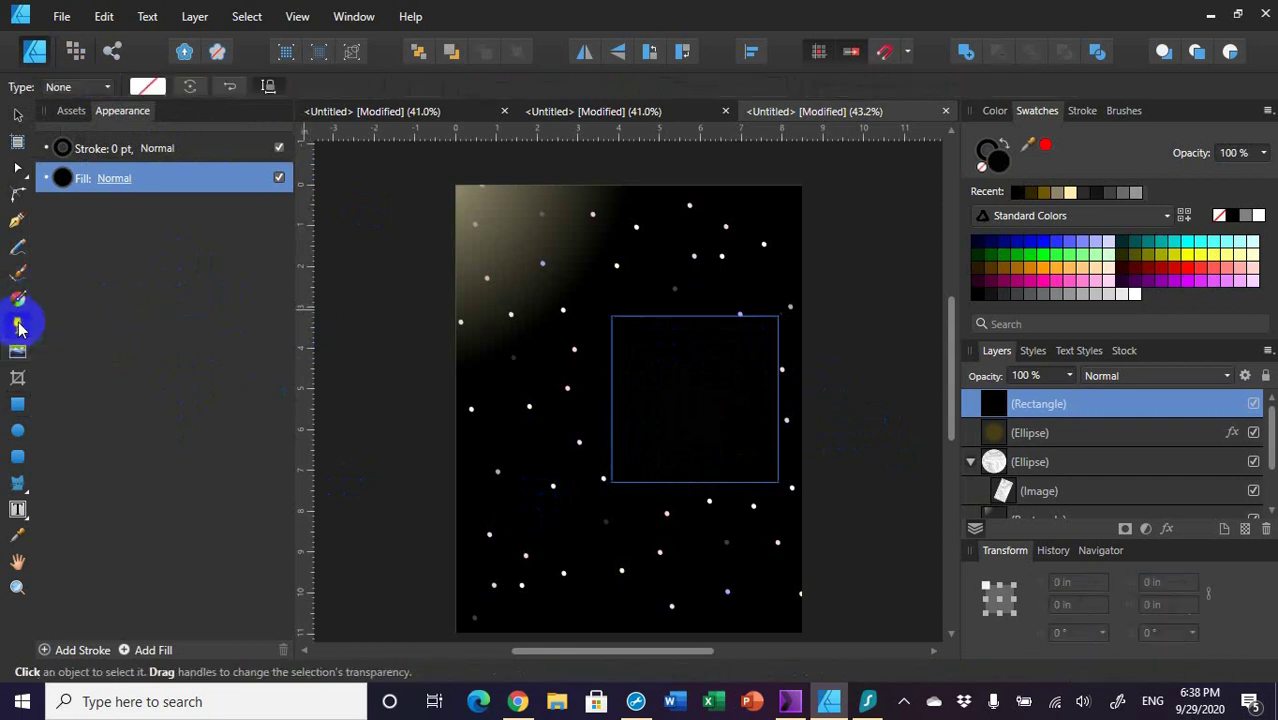
{"action": "left_click", "coordinate": [106, 87]}
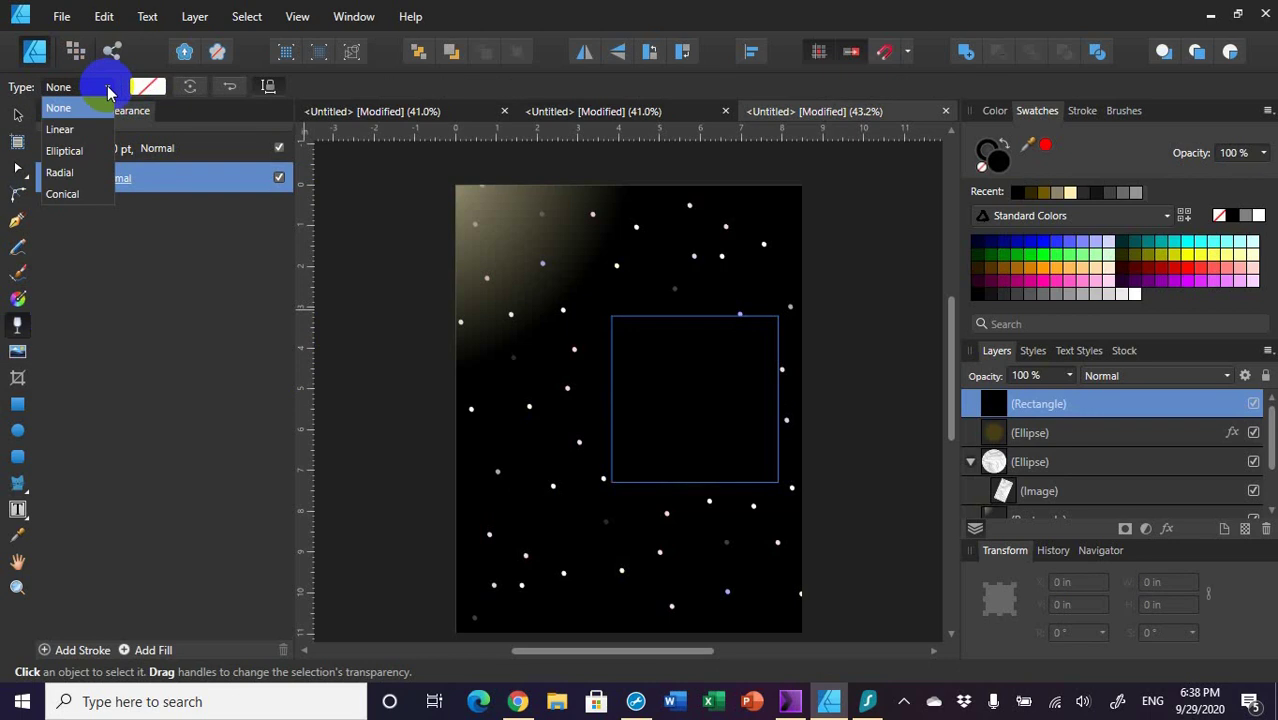
{"action": "left_click", "coordinate": [84, 172]}
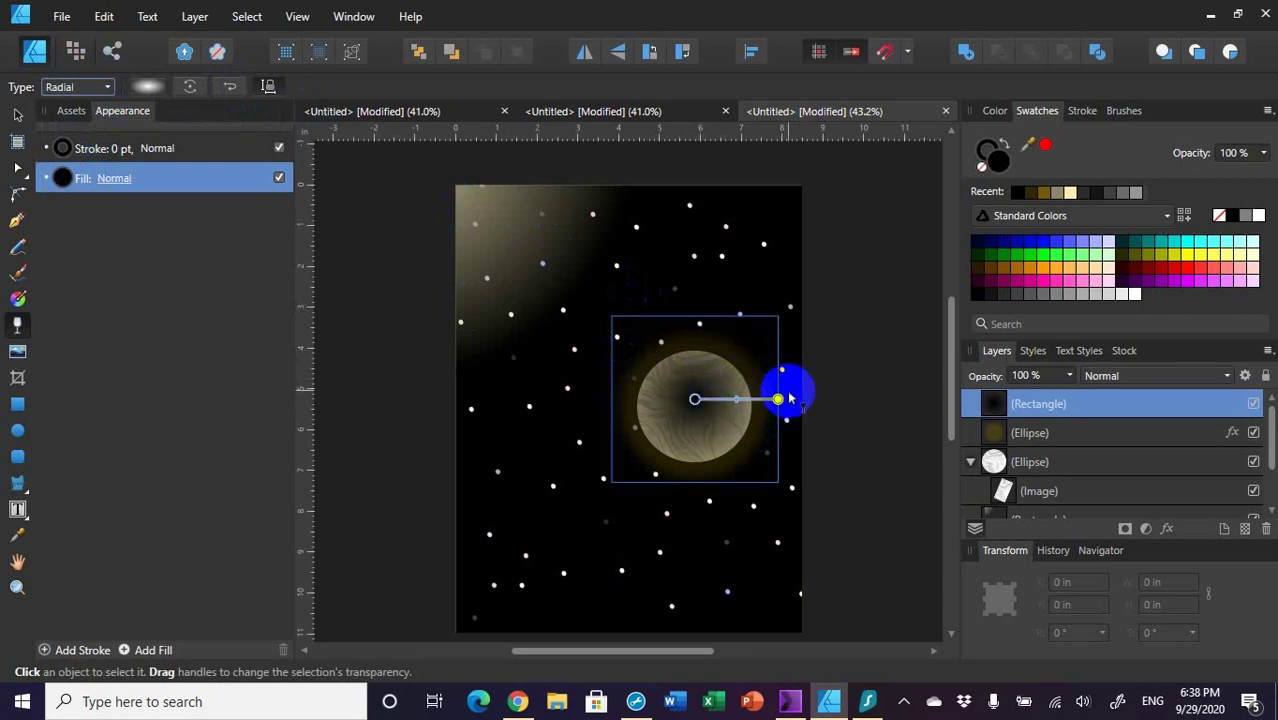
{"action": "left_click", "coordinate": [228, 90]}
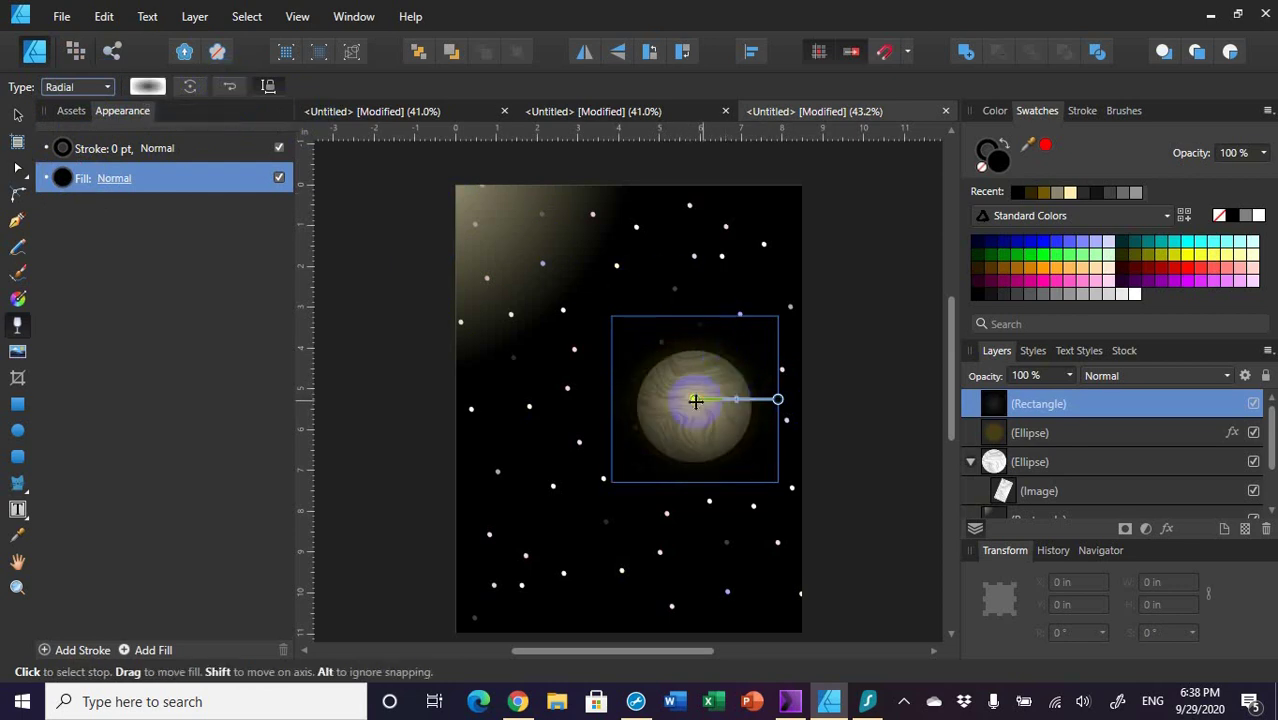
- Move the transparency gradient's centre to the planet's upper-left edge and its end point to the planet's lower-right area
{"action": "left_click_drag", "start_coordinate": [694, 399], "coordinate": [655, 370]}
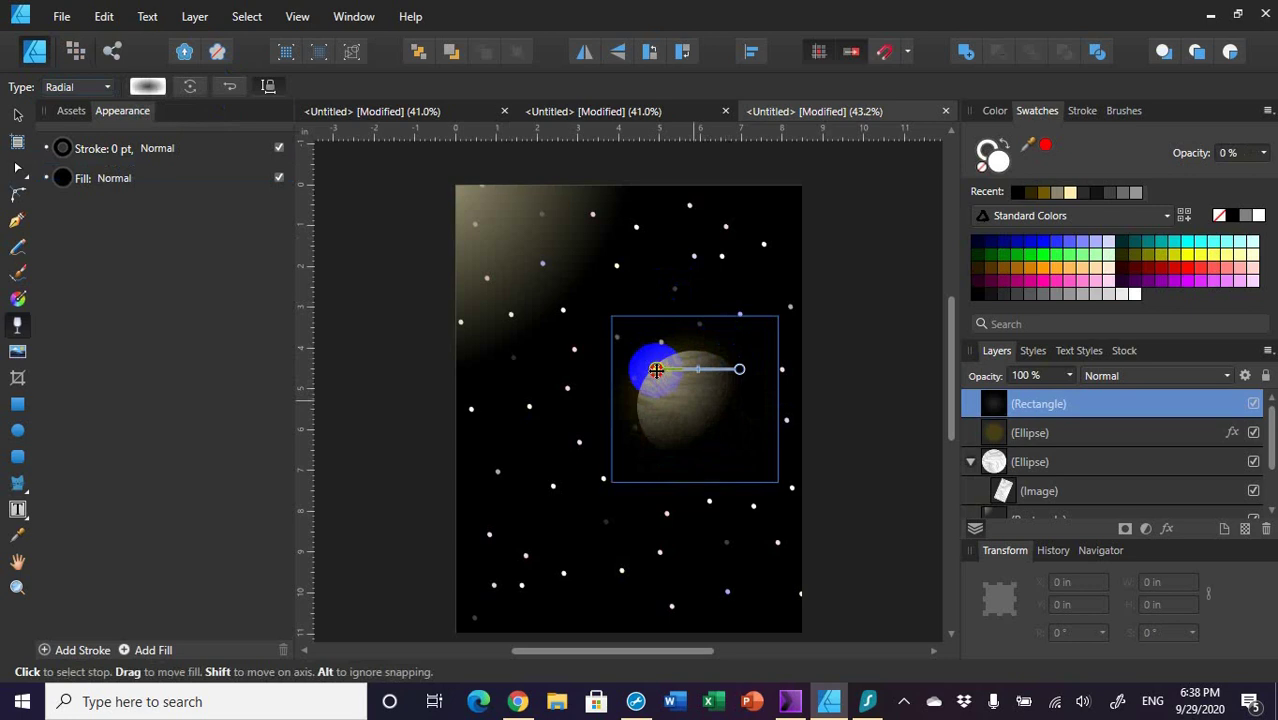
{"action": "left_click_drag", "start_coordinate": [655, 370], "coordinate": [656, 368]}
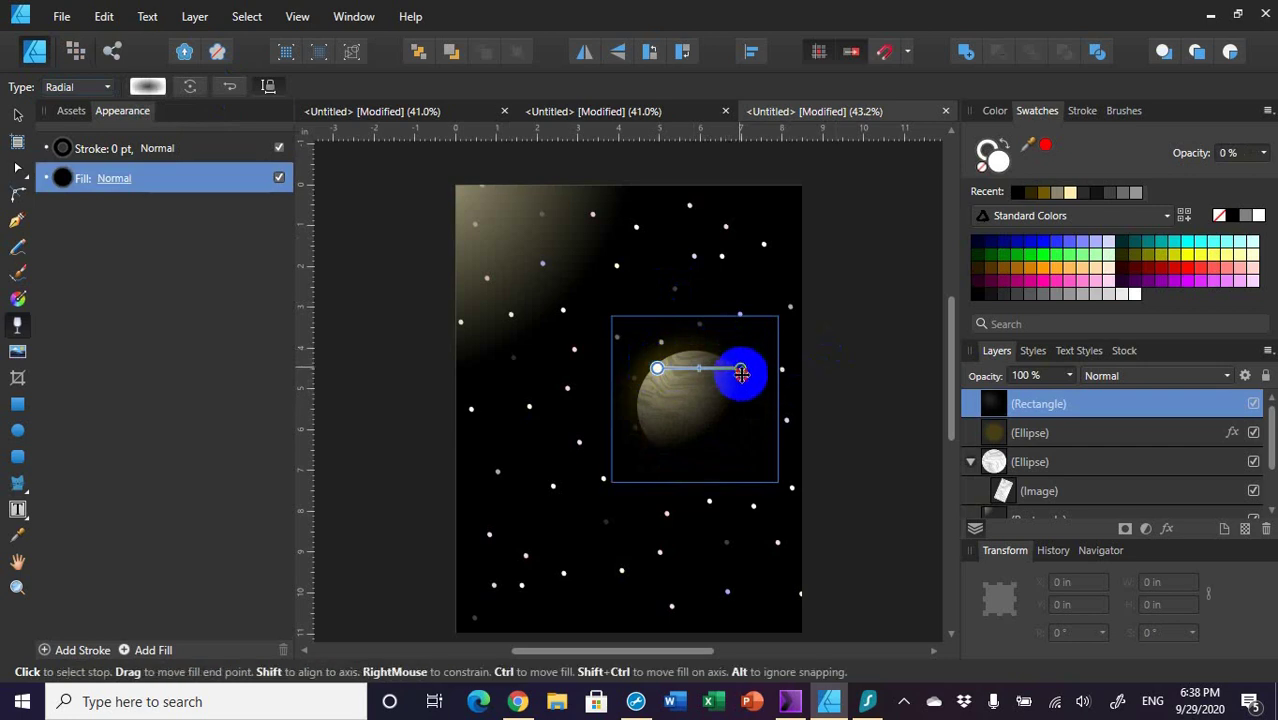
{"action": "left_click_drag", "start_coordinate": [740, 369], "coordinate": [736, 428]}
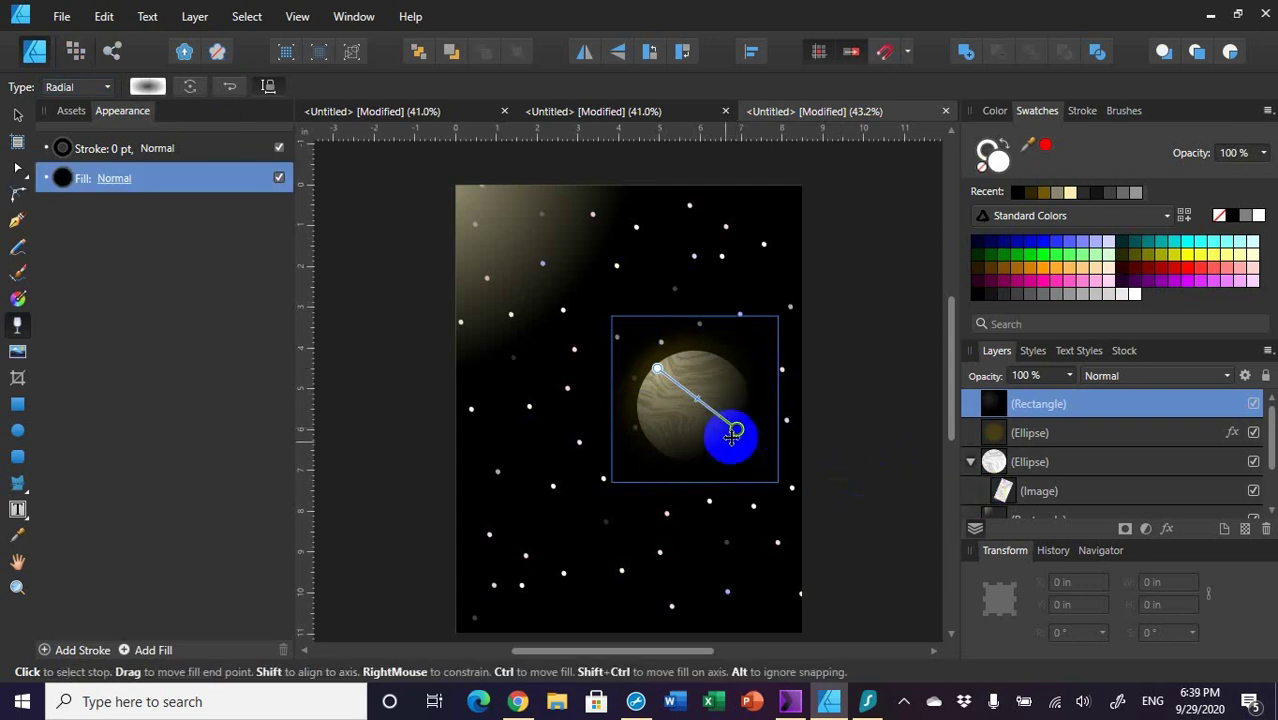
{"action": "left_click_drag", "start_coordinate": [736, 428], "coordinate": [731, 425]}
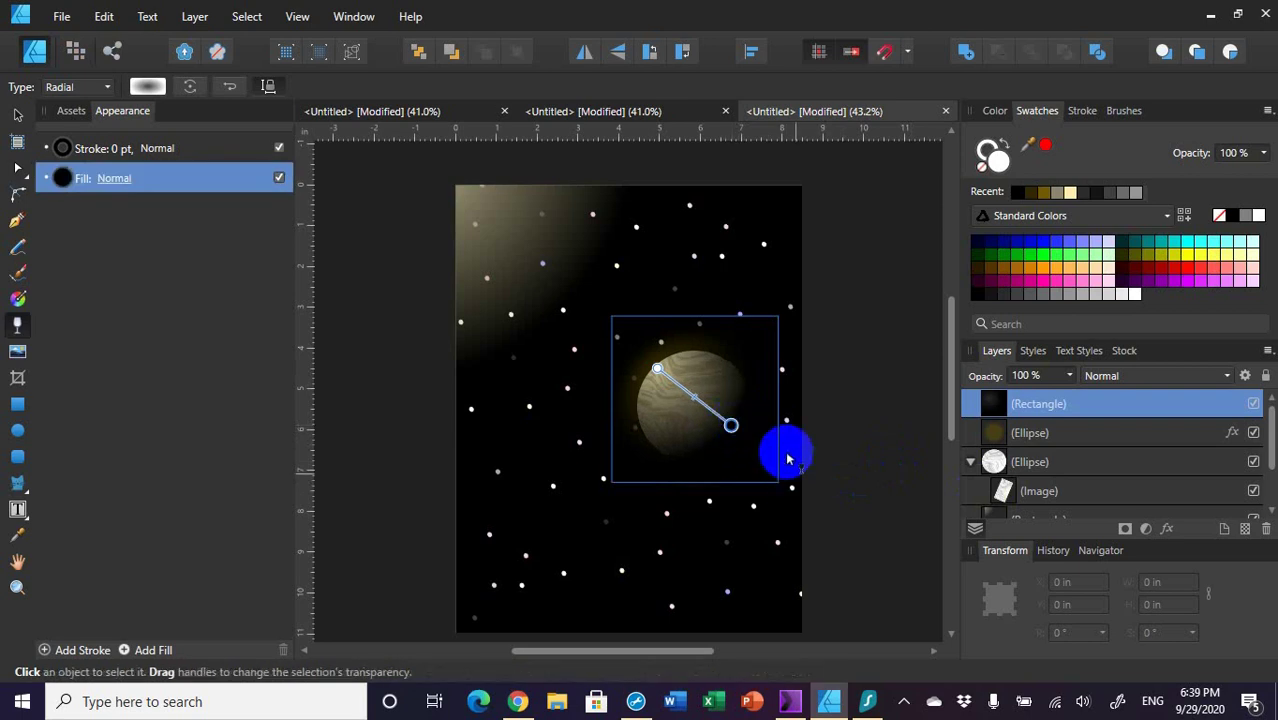
- Set the opacity of the outer stop in the black square's radial transparency gradient to 95%
{"action": "left_click", "coordinate": [148, 88]}
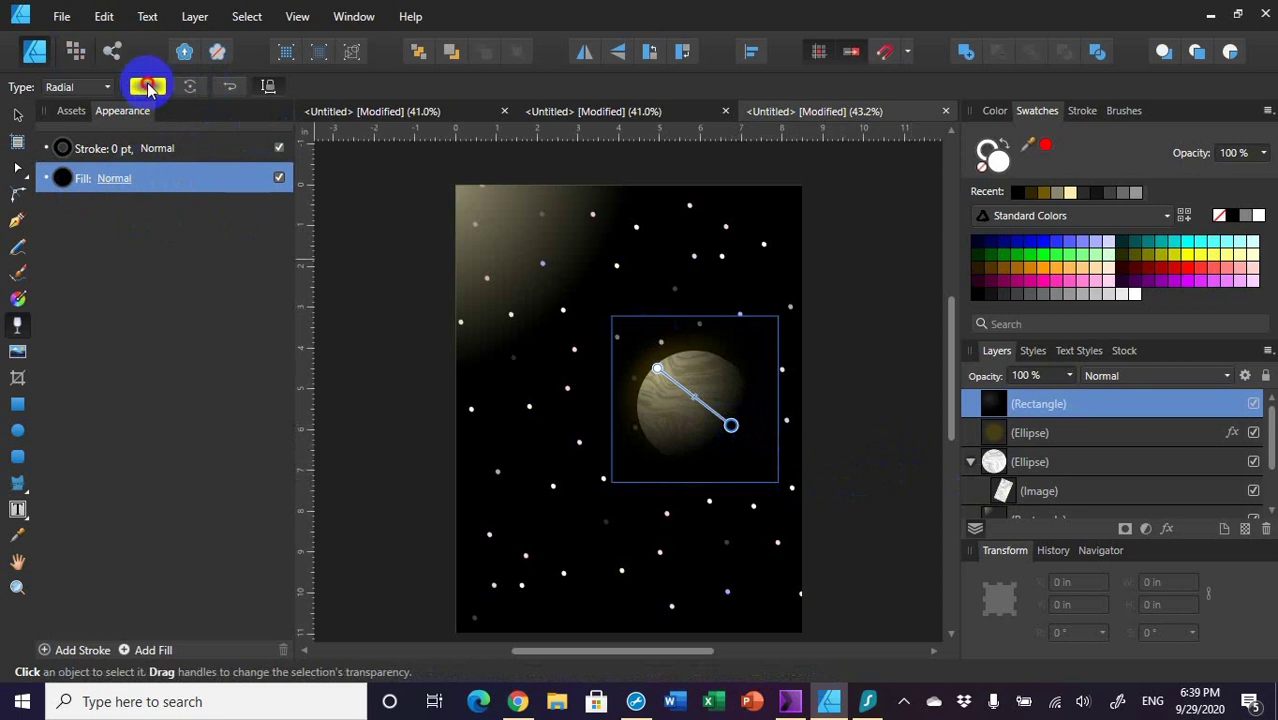
{"action": "left_click", "coordinate": [148, 88]}
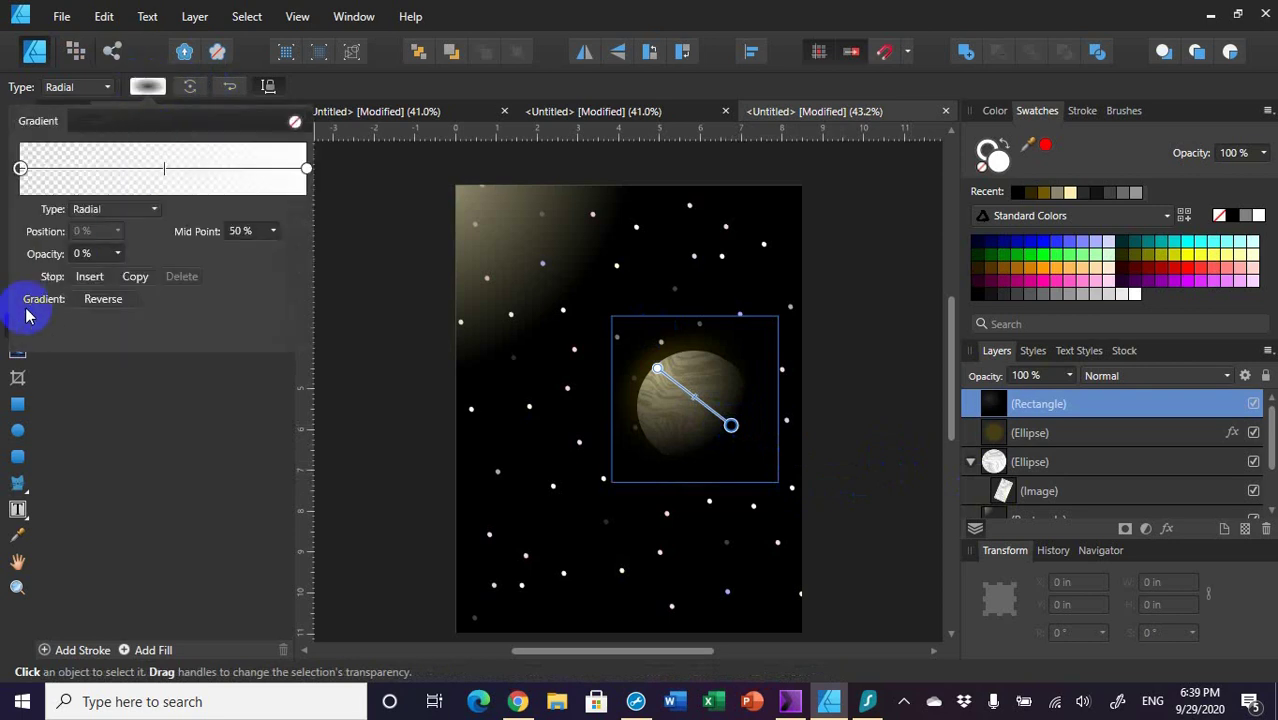
{"action": "left_click", "coordinate": [20, 168]}
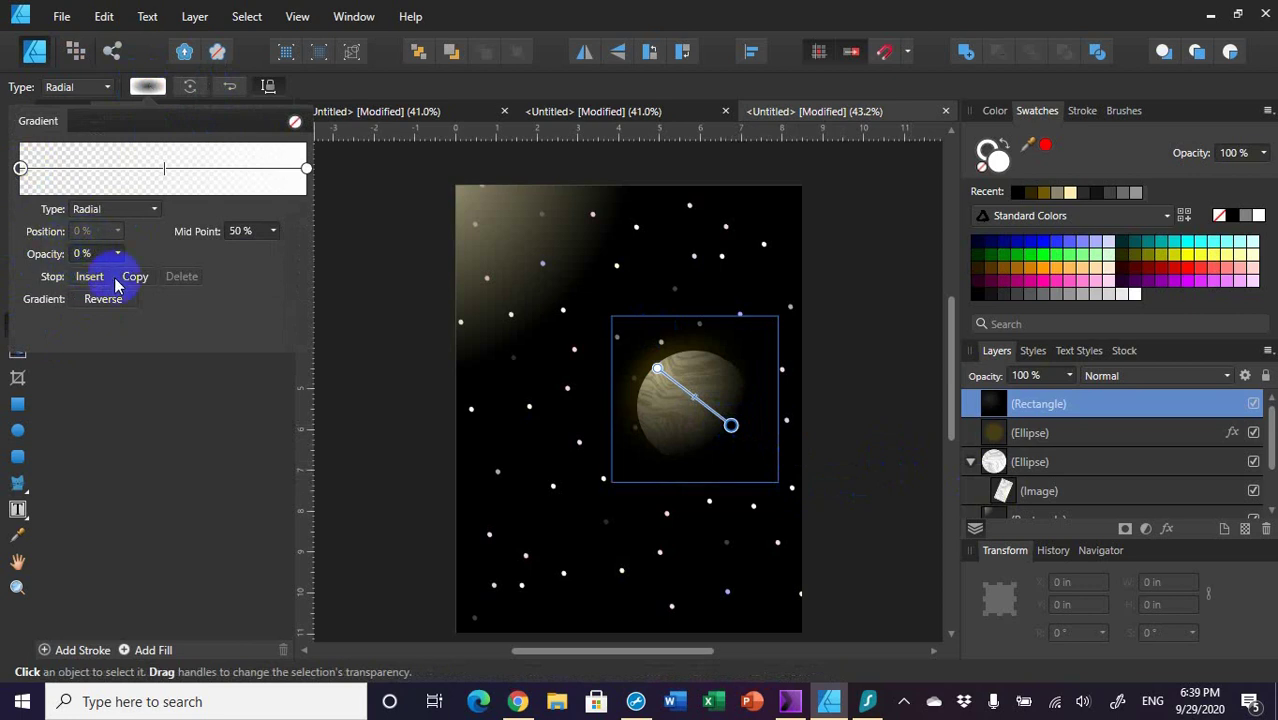
{"action": "left_click", "coordinate": [306, 168]}
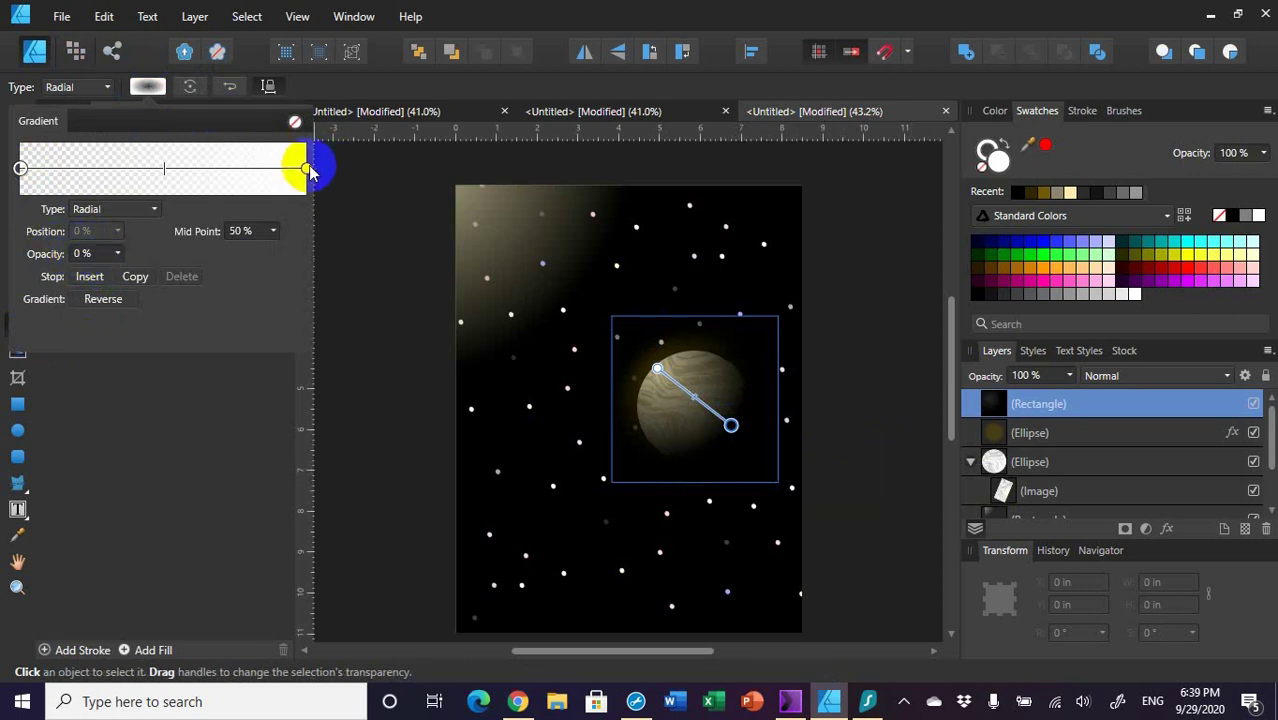
{"action": "left_click", "coordinate": [38, 272]}
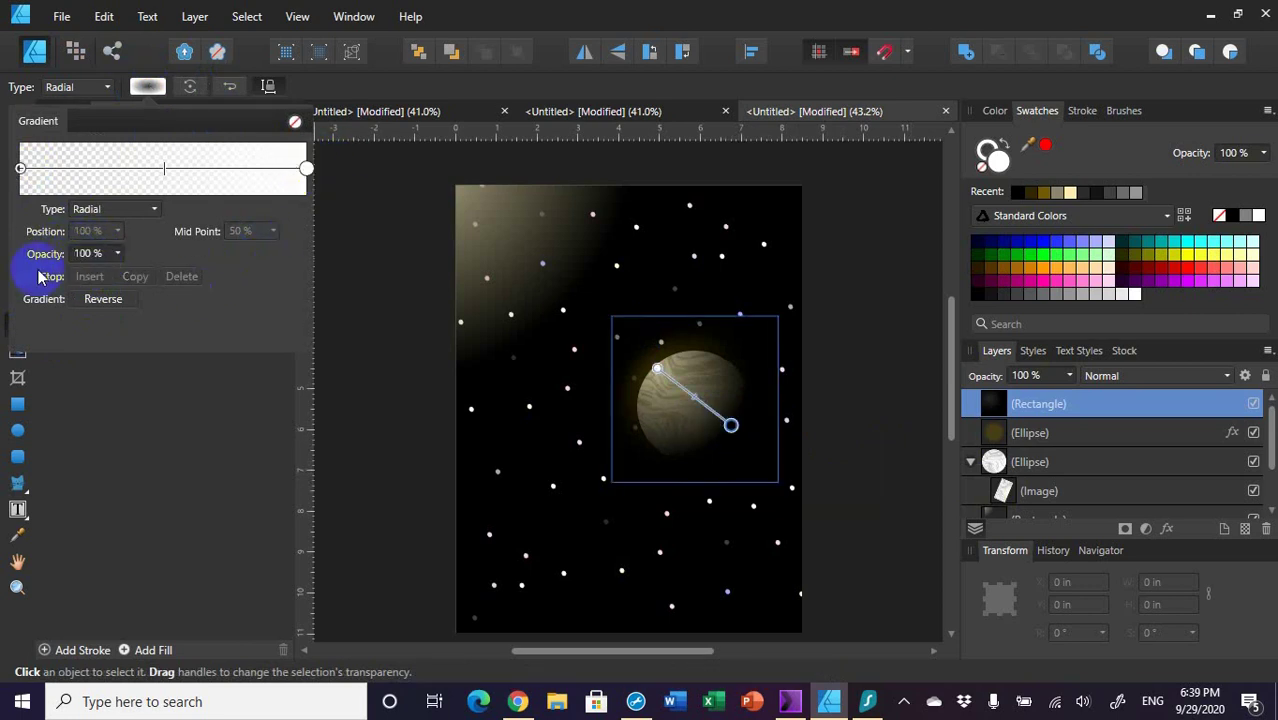
{"action": "left_click", "coordinate": [95, 254]}
{"action": "type", "text": "95"}
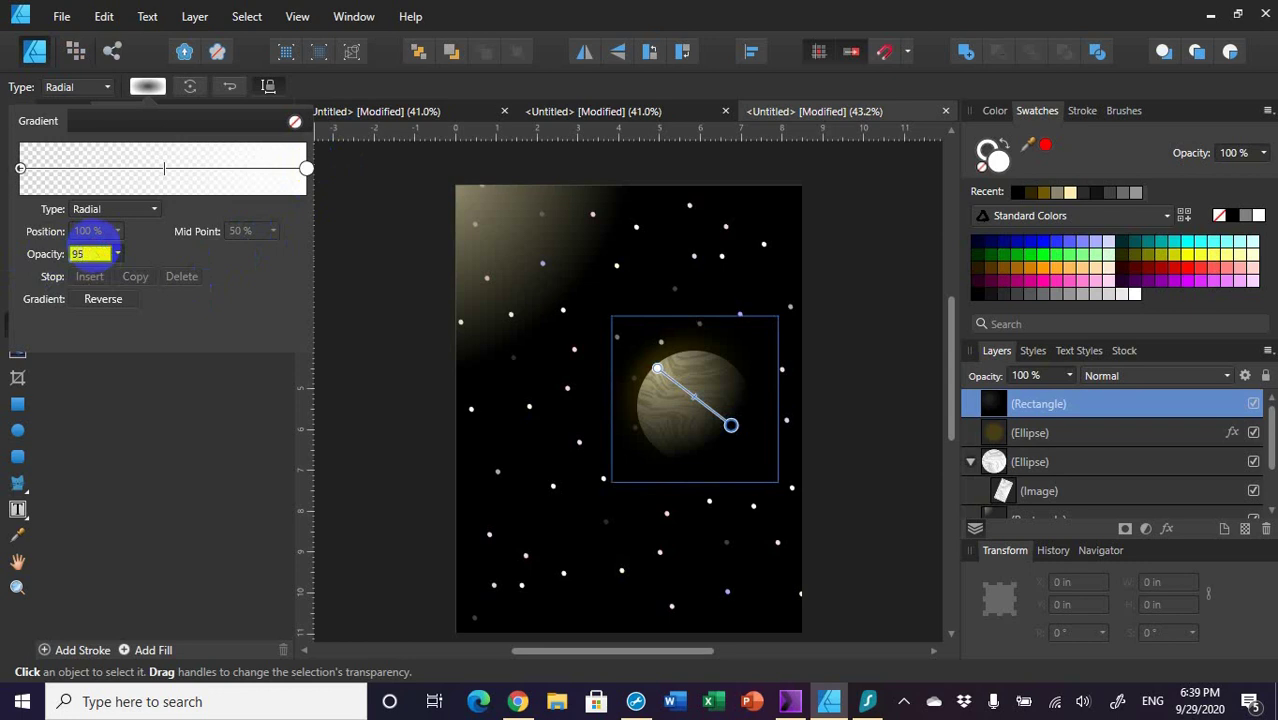
{"action": "key", "text": "Return"}
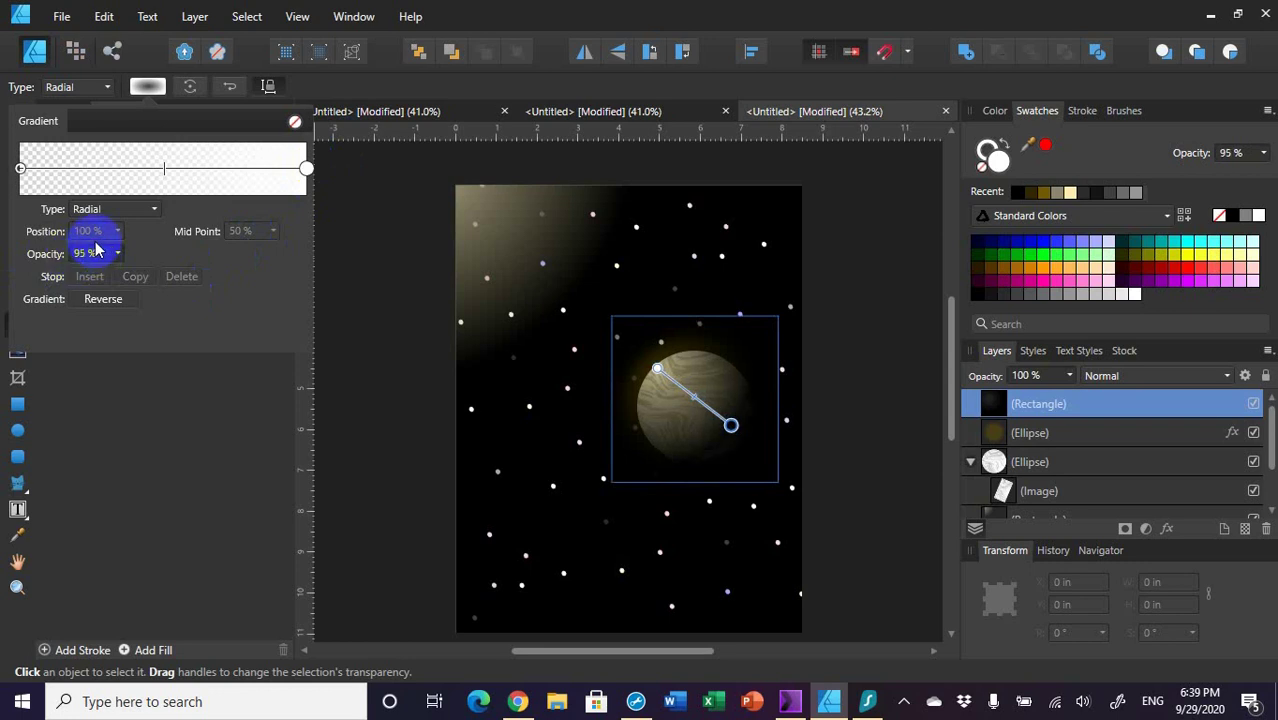
- Lower the outer transparency stop's opacity to 92%, close the gradient settings and deselect the black square
{"action": "left_click", "coordinate": [104, 253]}
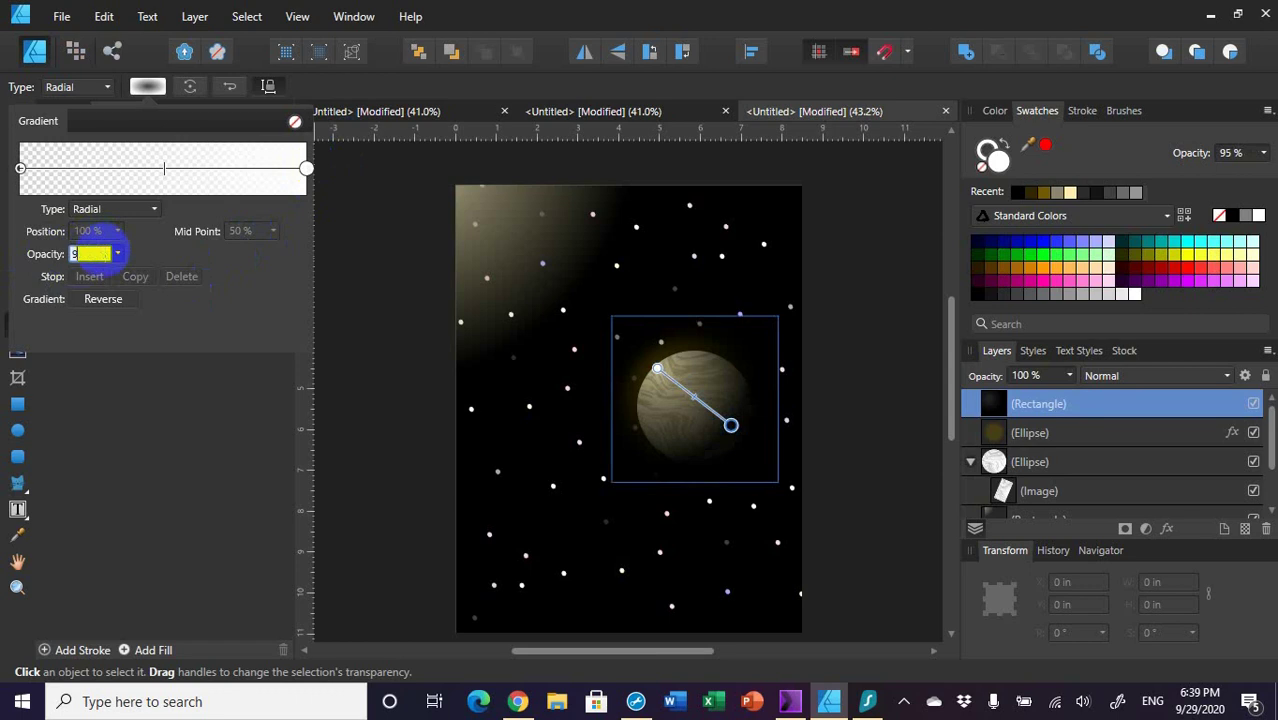
{"action": "key", "text": "Return"}
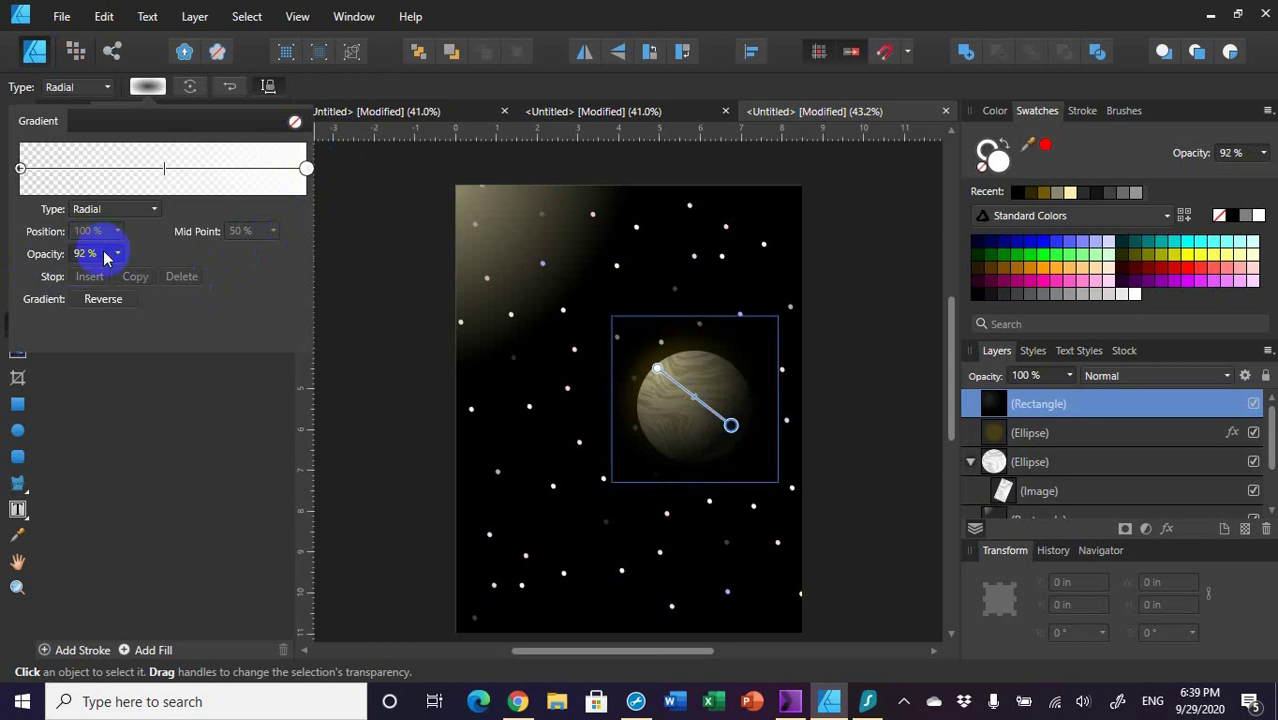
{"action": "left_click", "coordinate": [143, 431]}
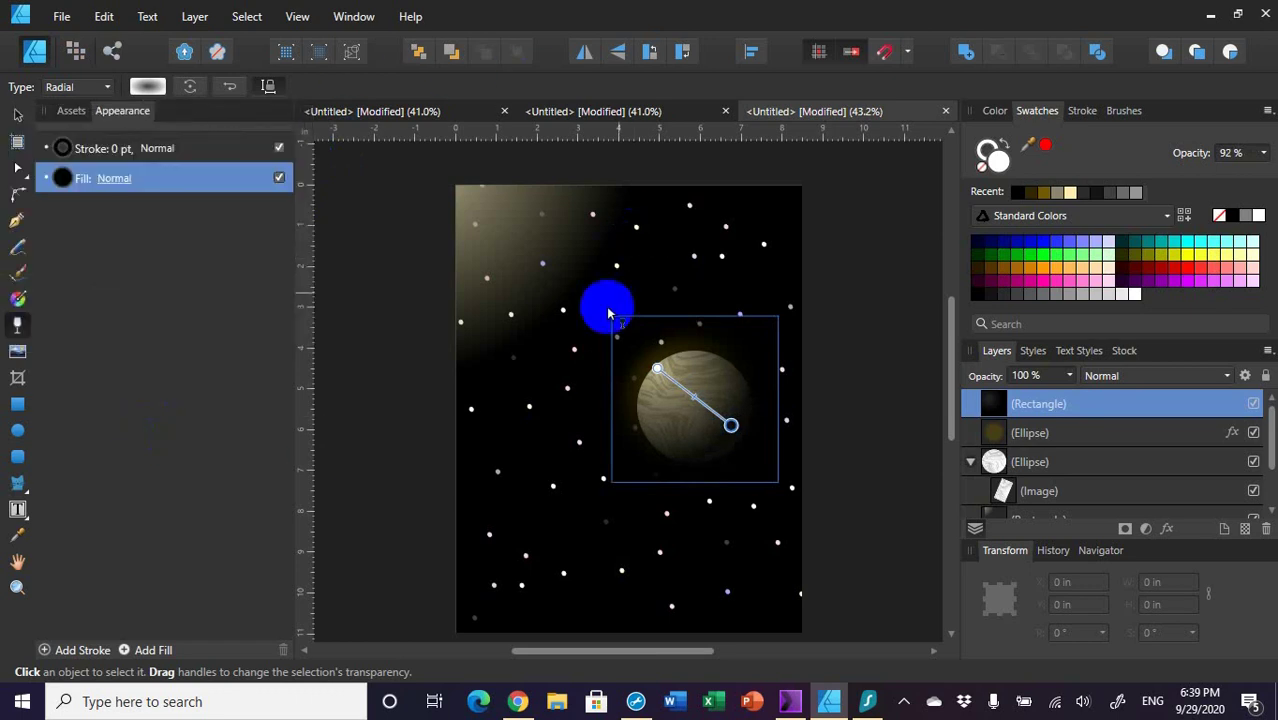
{"action": "left_click", "coordinate": [17, 115]}
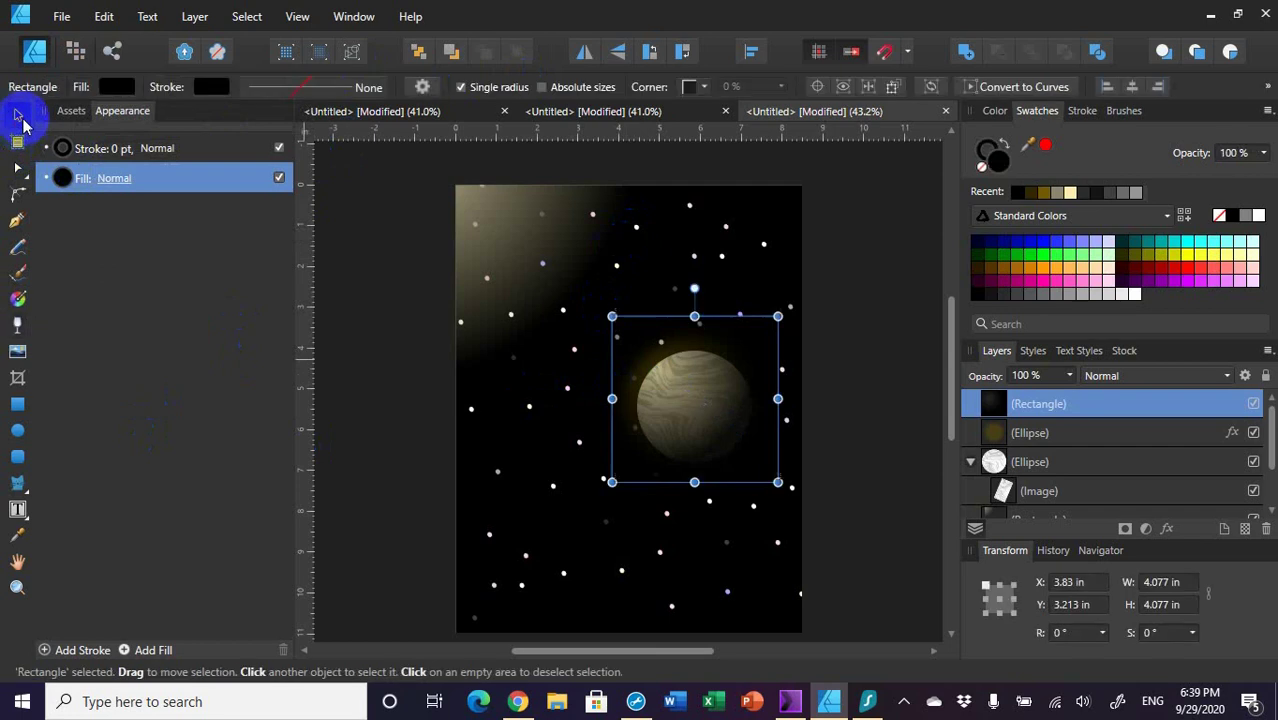
{"action": "left_click", "coordinate": [376, 330]}
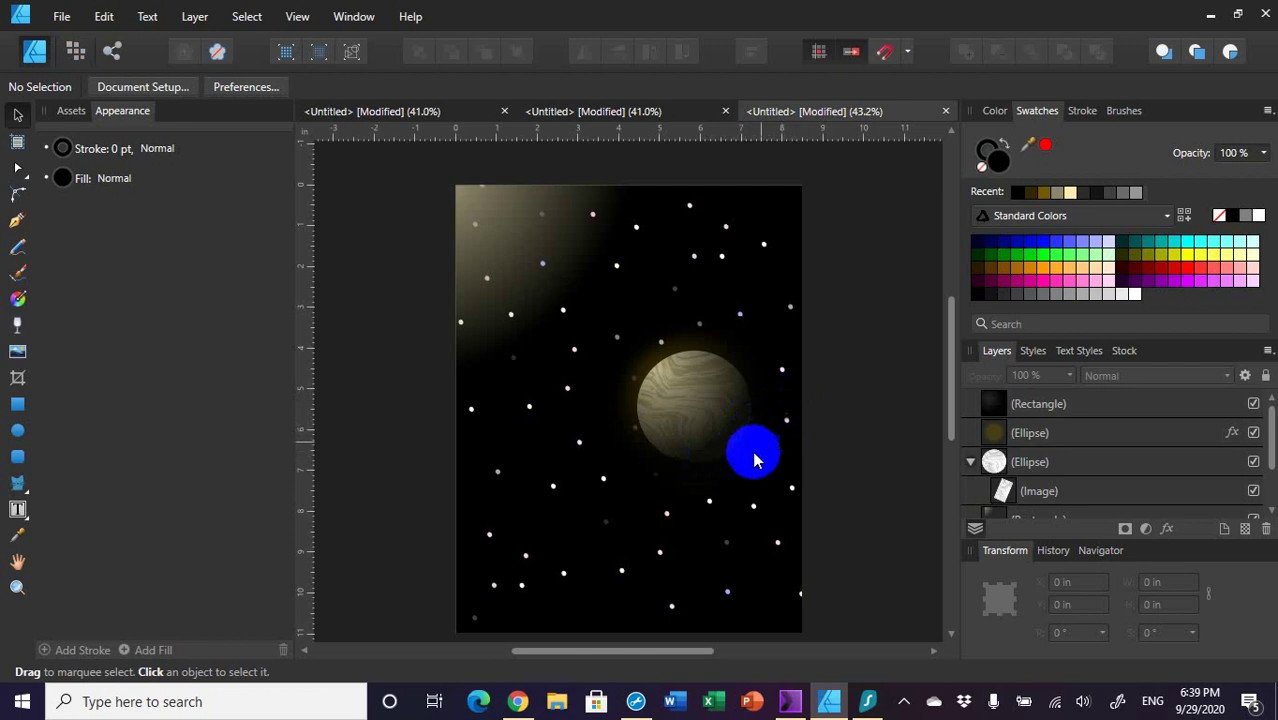
- Shift the fill hue of the golden blurred circle behind the shadow square to a warmer 37
{"action": "left_click", "coordinate": [1028, 440]}
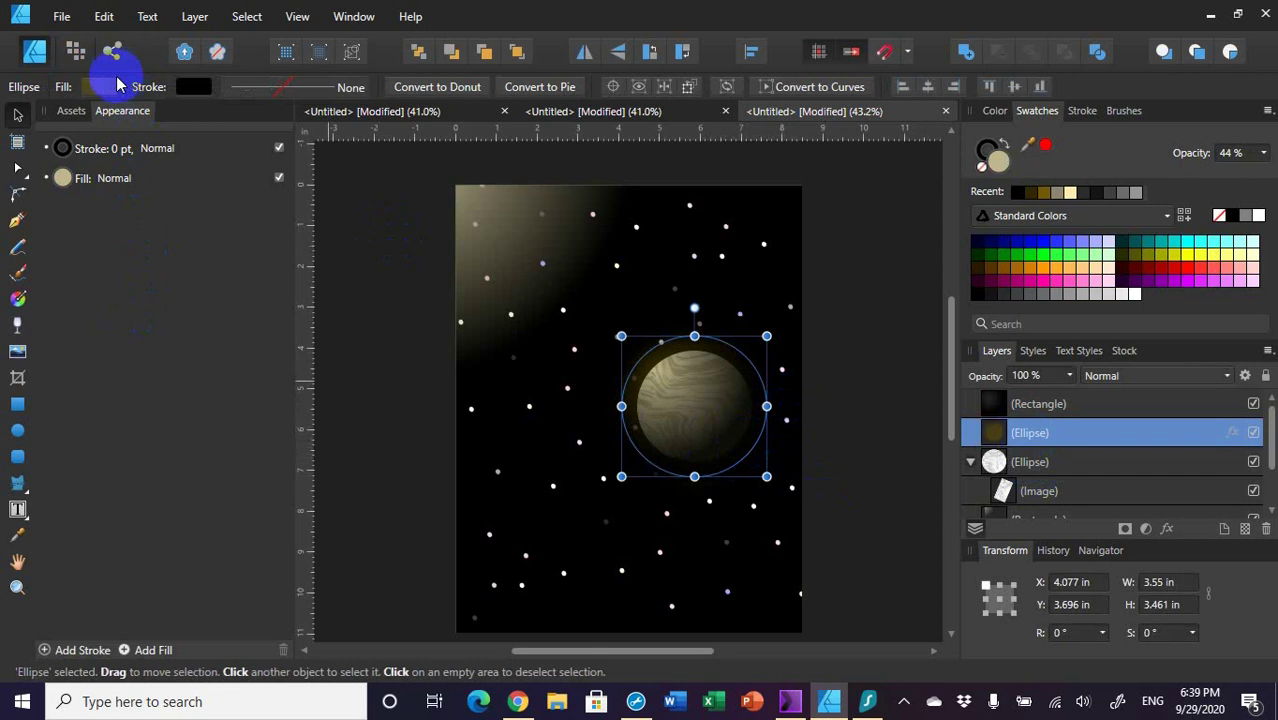
{"action": "left_click", "coordinate": [95, 97]}
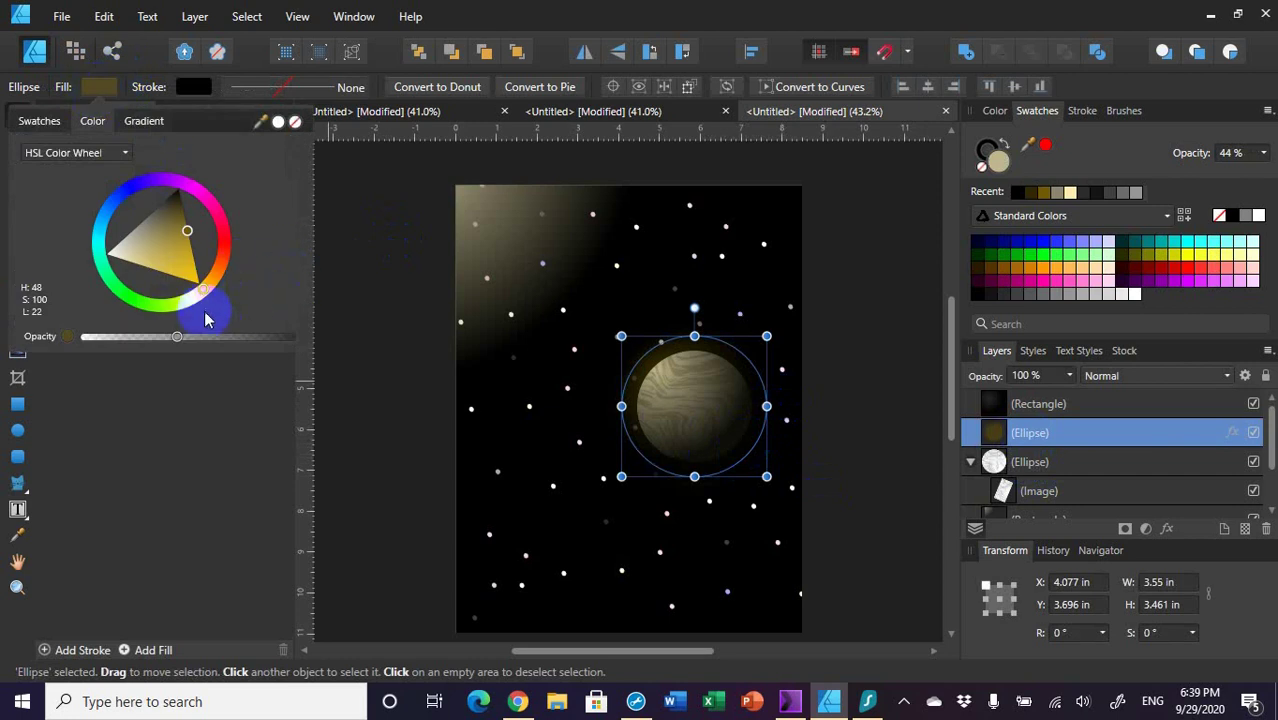
{"action": "mouse_move", "coordinate": [203, 295]}
{"action": "left_mouse_down"}
{"action": "mouse_move", "coordinate": [222, 238]}
{"action": "mouse_move", "coordinate": [200, 190]}
{"action": "mouse_move", "coordinate": [174, 175]}
{"action": "mouse_move", "coordinate": [114, 180]}
{"action": "mouse_move", "coordinate": [103, 251]}
{"action": "mouse_move", "coordinate": [122, 288]}
{"action": "mouse_move", "coordinate": [193, 307]}
{"action": "mouse_move", "coordinate": [215, 276]}
{"action": "mouse_move", "coordinate": [214, 288]}
{"action": "left_mouse_up"}
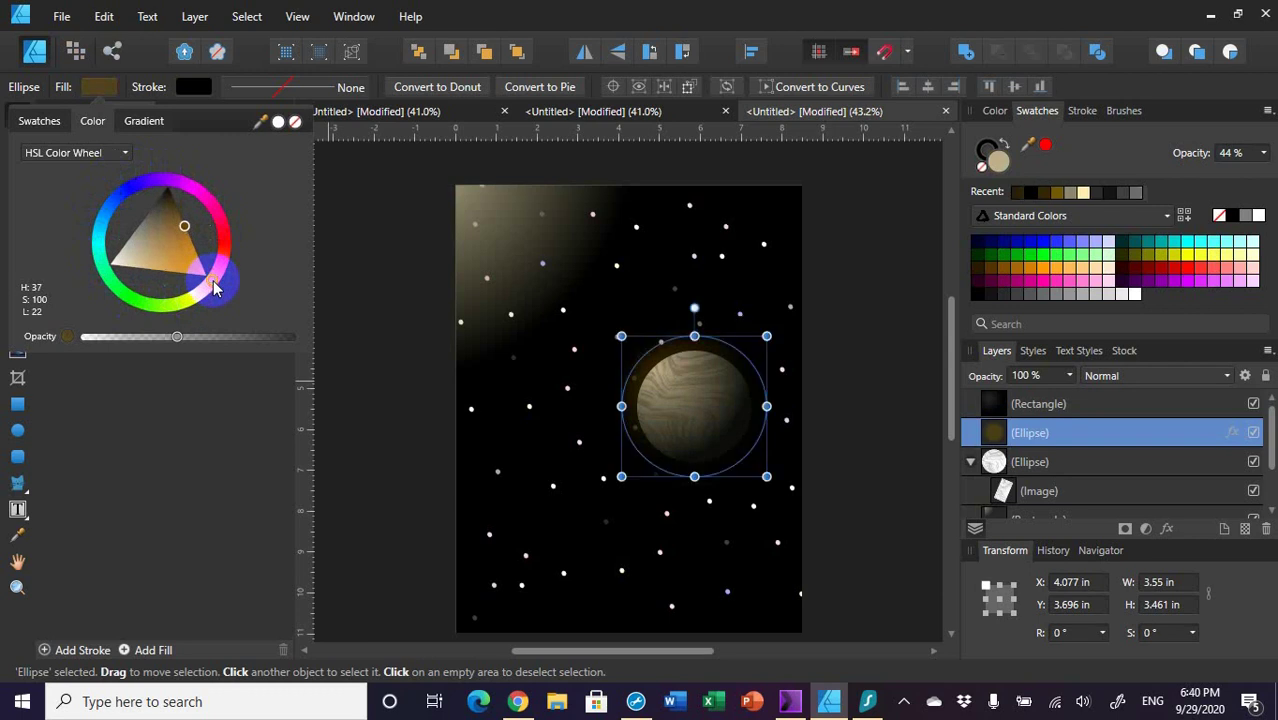